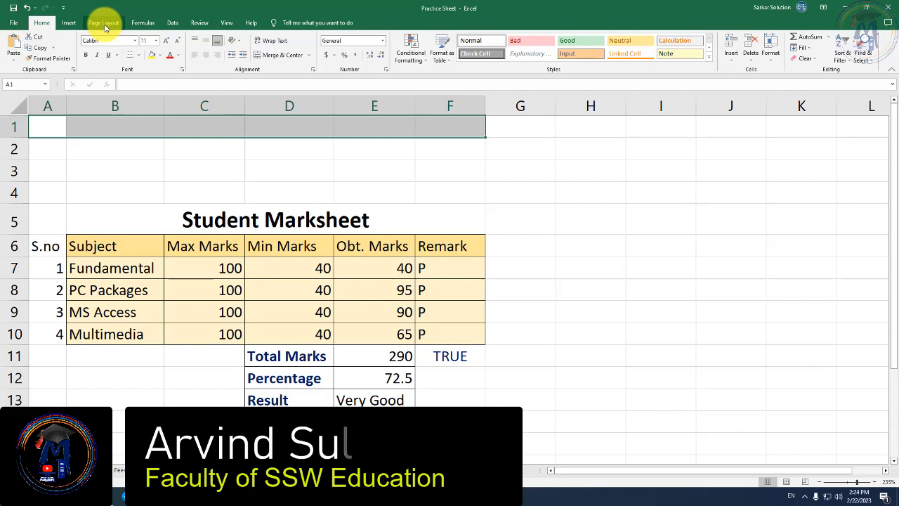
Set the Marksheet's paper size to A4 and check where its page boundaries fall.
left_click(104, 23)
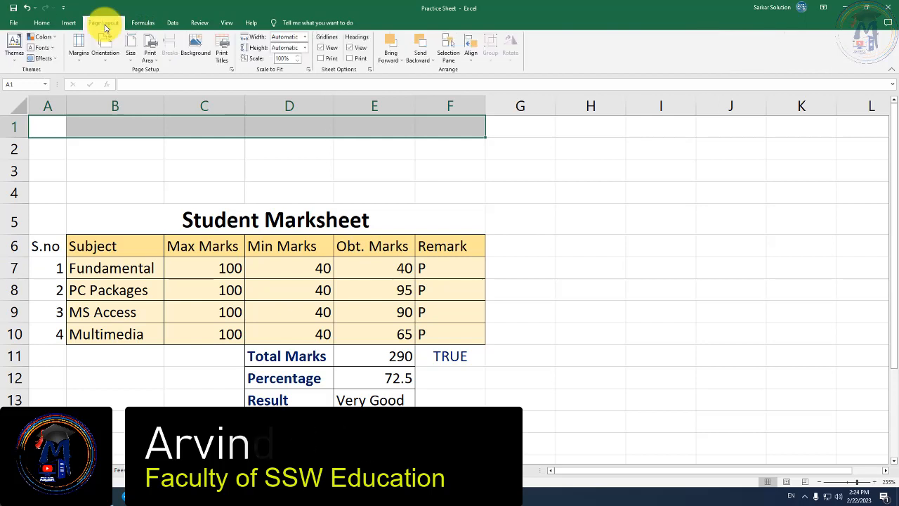
left_click(82, 60)
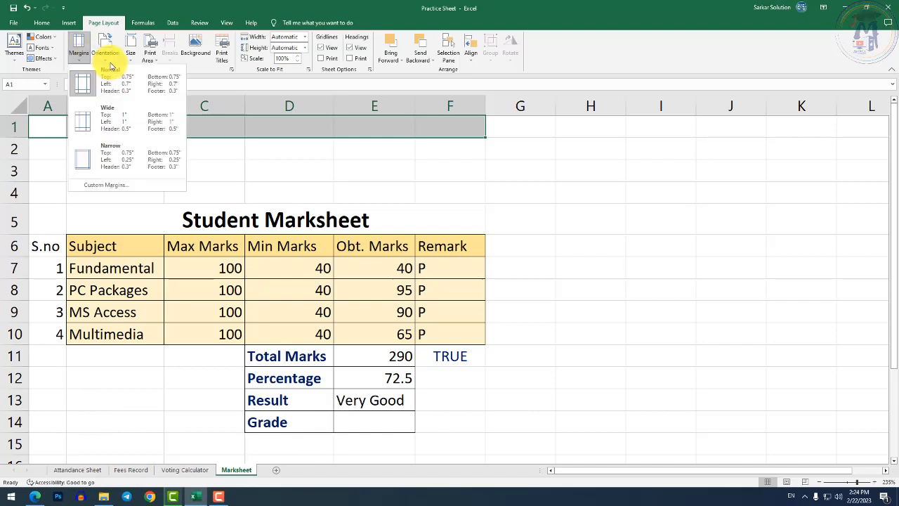
left_click(104, 53)
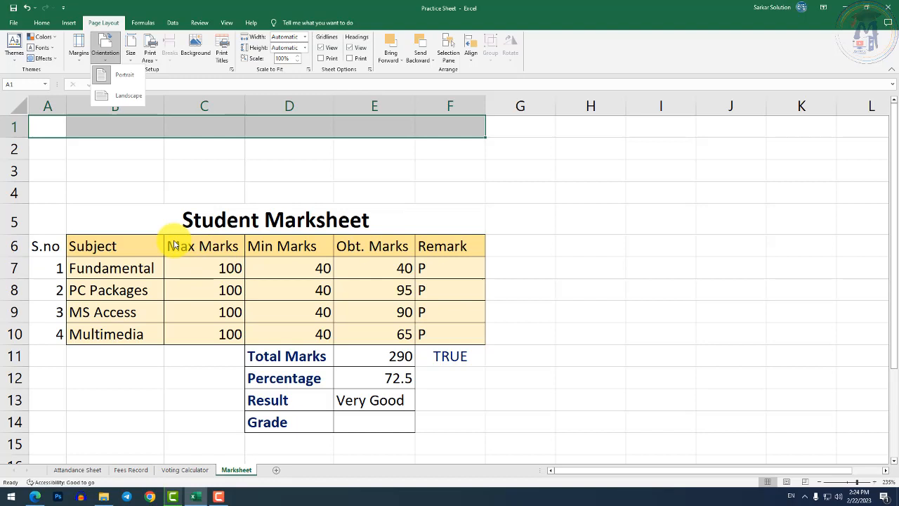
left_click(131, 52)
left_click(131, 53)
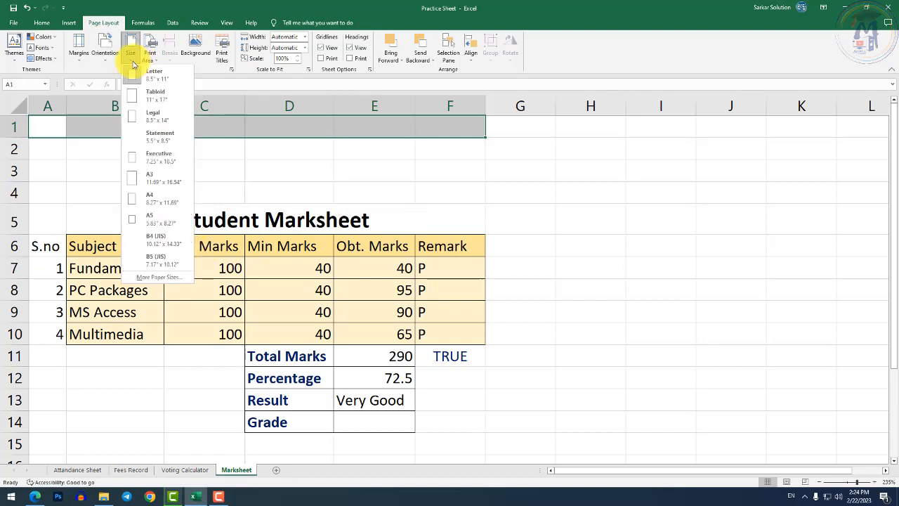
left_click(154, 202)
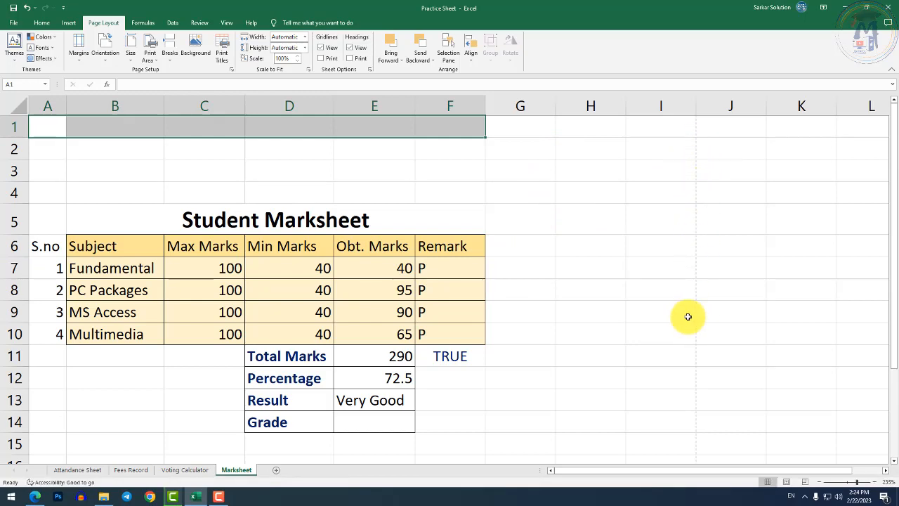
scroll(685, 315, "down", 2)
scroll(660, 282, "down", 3)
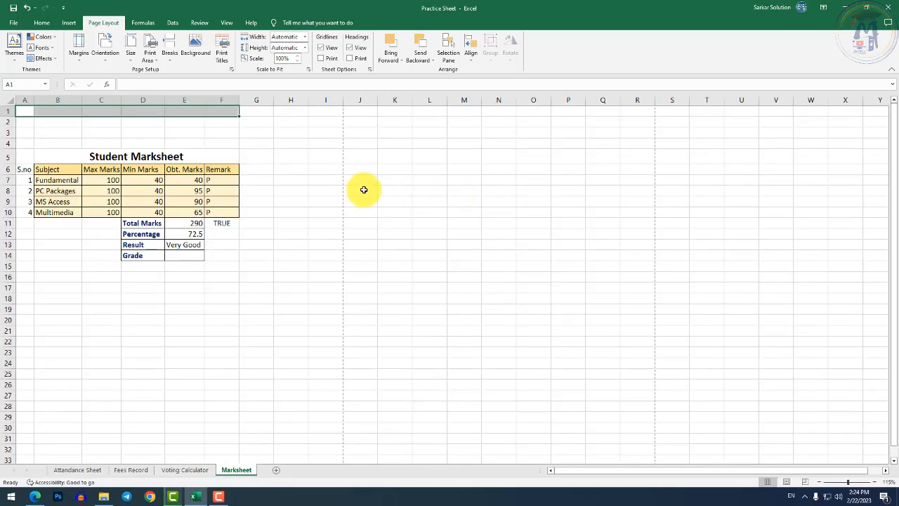
scroll(312, 166, "down", 3)
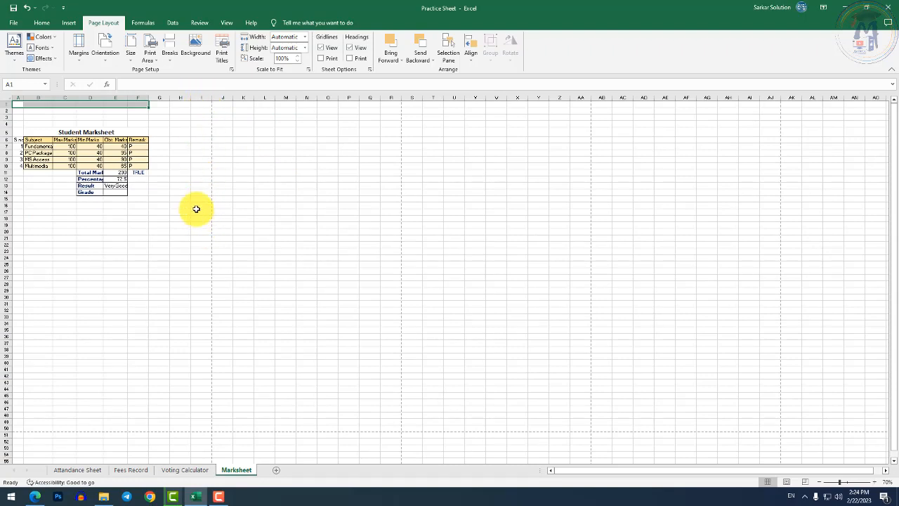
scroll(64, 156, "up", 5)
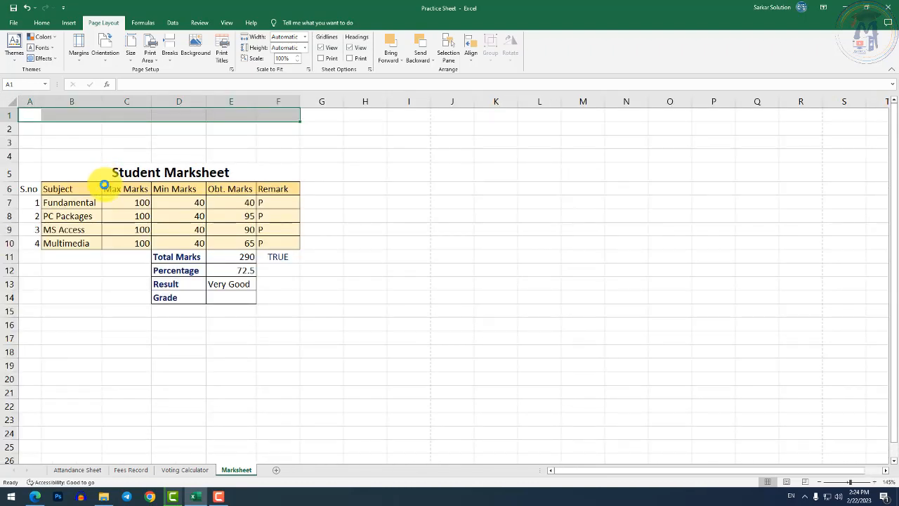
Review the serial number, subject, maximum, minimum, obtained marks and remark entries in rows 7 to 10 of the marksheet.
scroll(106, 180, "up", 4)
left_click_drag(46, 243, 50, 301)
left_click(77, 251)
left_click_drag(94, 276, 90, 298)
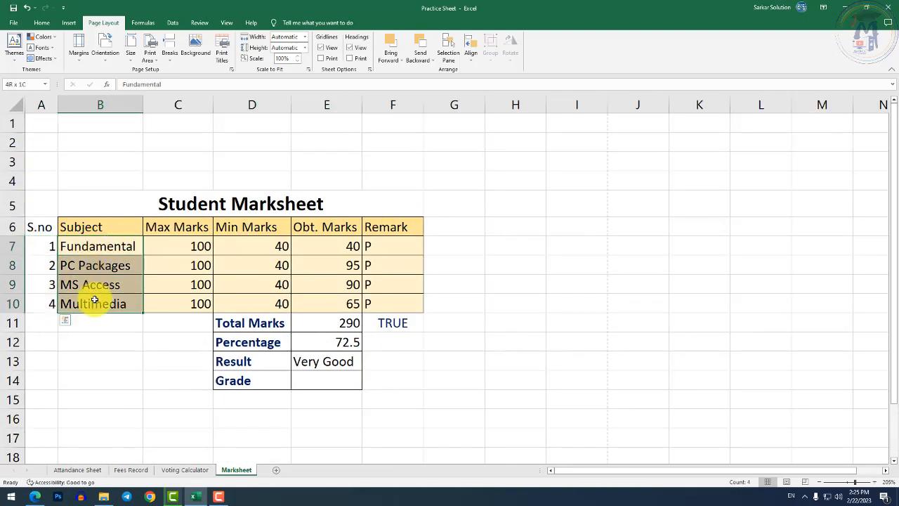
left_click_drag(192, 246, 195, 295)
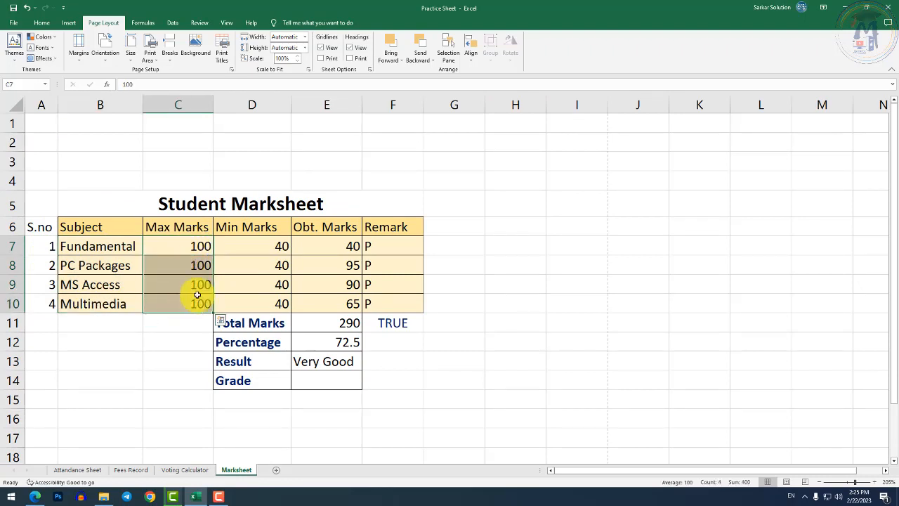
left_click_drag(276, 244, 268, 301)
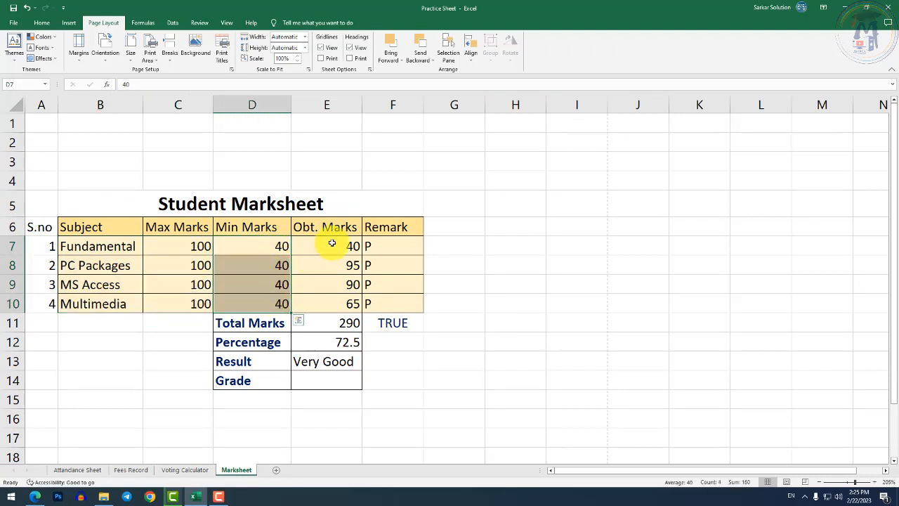
left_click_drag(333, 245, 336, 299)
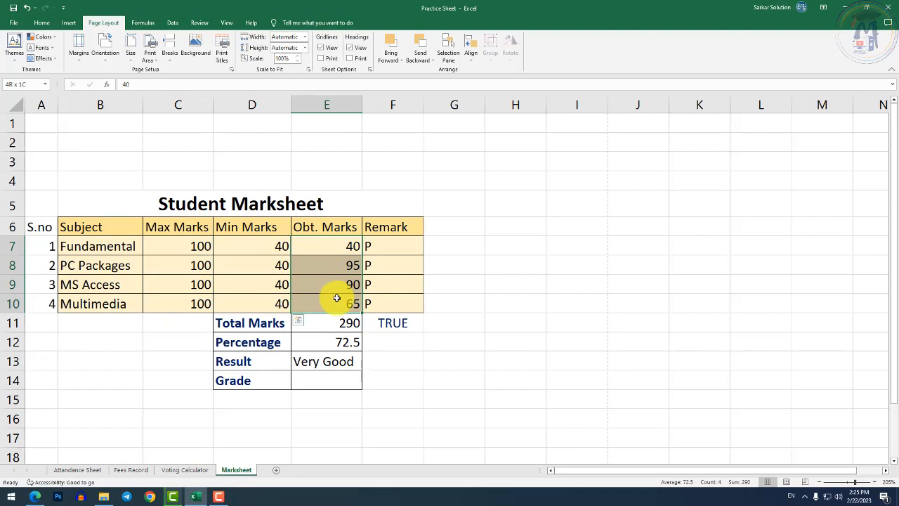
left_click_drag(385, 244, 377, 301)
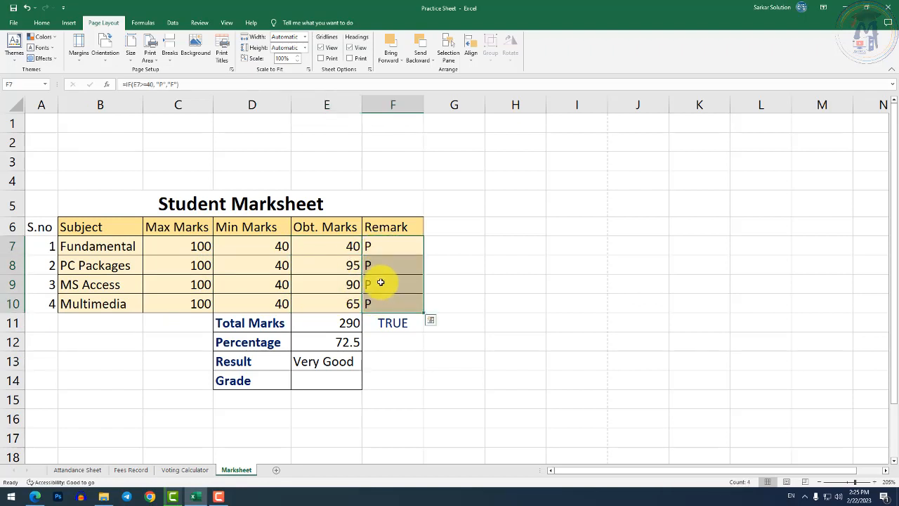
left_click(379, 244)
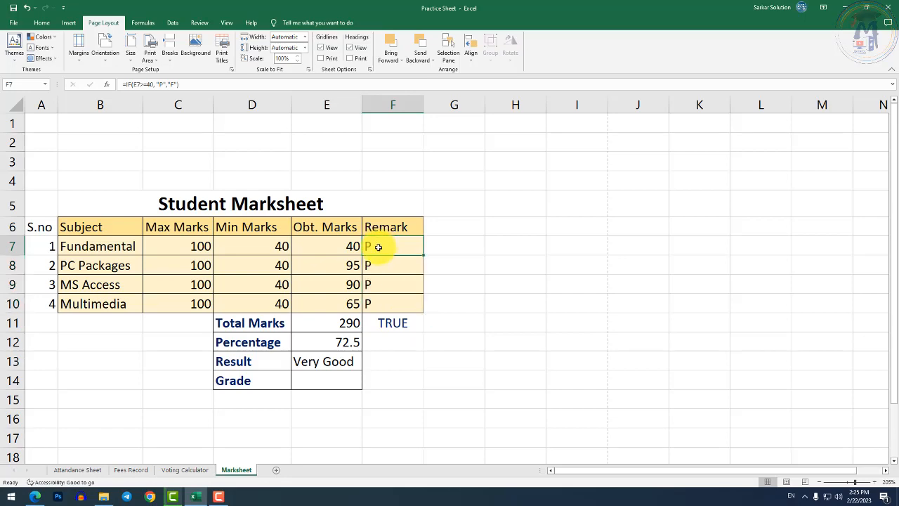
Examine the IF formula behind the Fundamental subject's remark in cell F7, leaving it as it is.
scroll(379, 248, "up", 3)
scroll(403, 279, "up", 1)
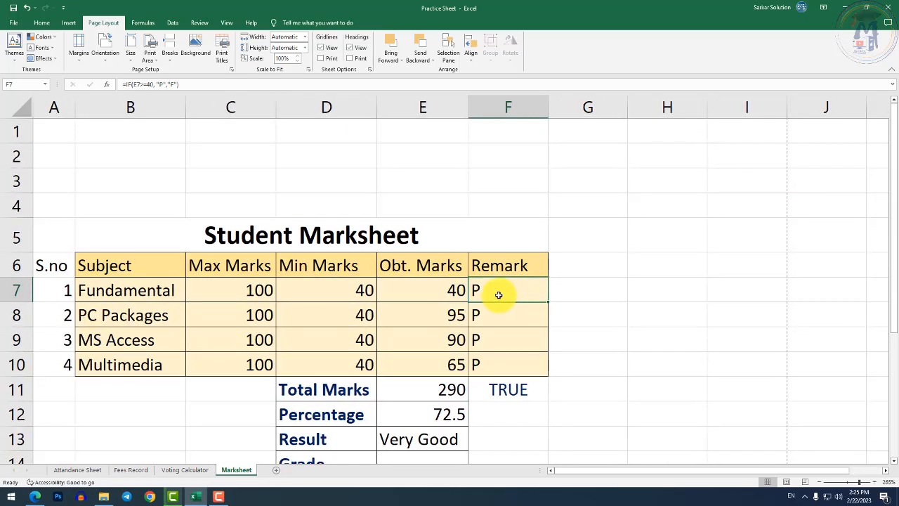
scroll(499, 295, "up", 2)
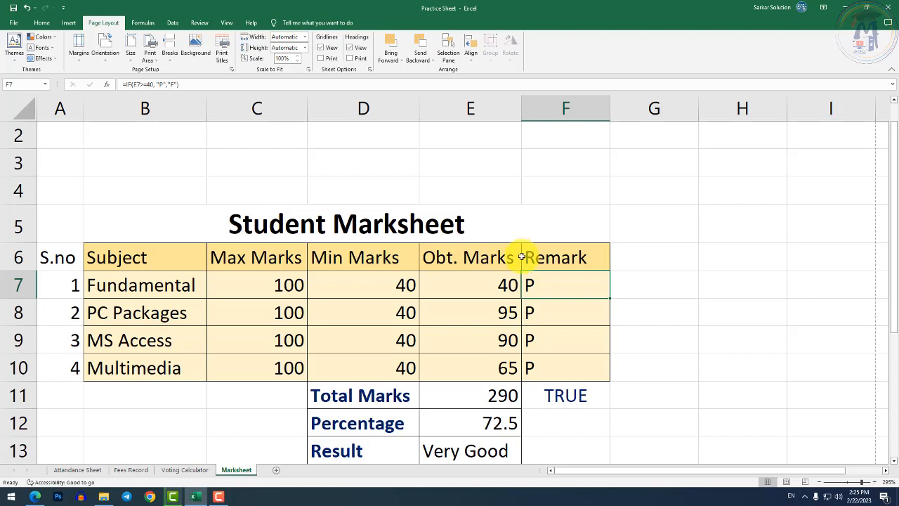
double_click(552, 288)
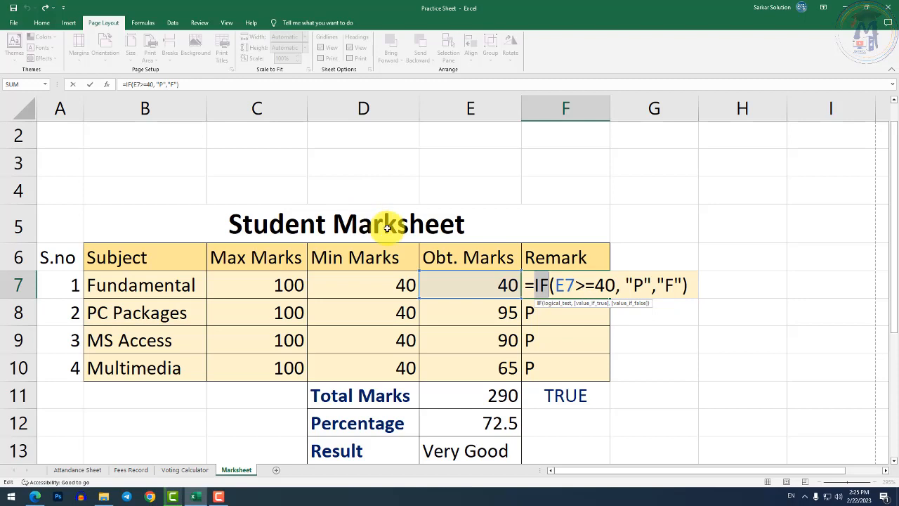
key("Return")
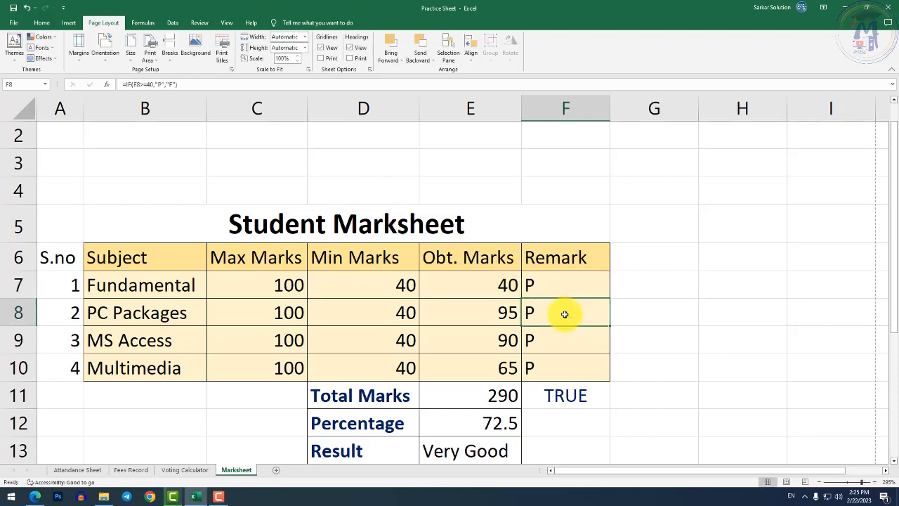
double_click(553, 287)
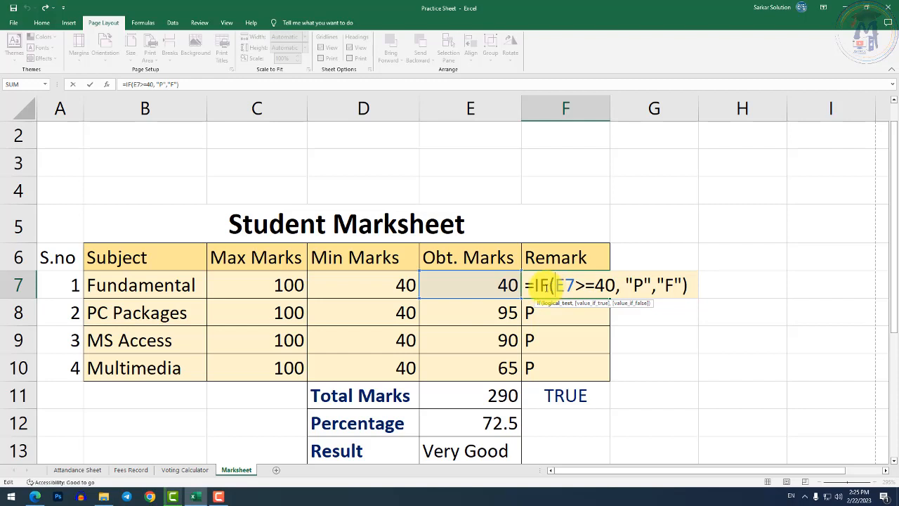
key("Return")
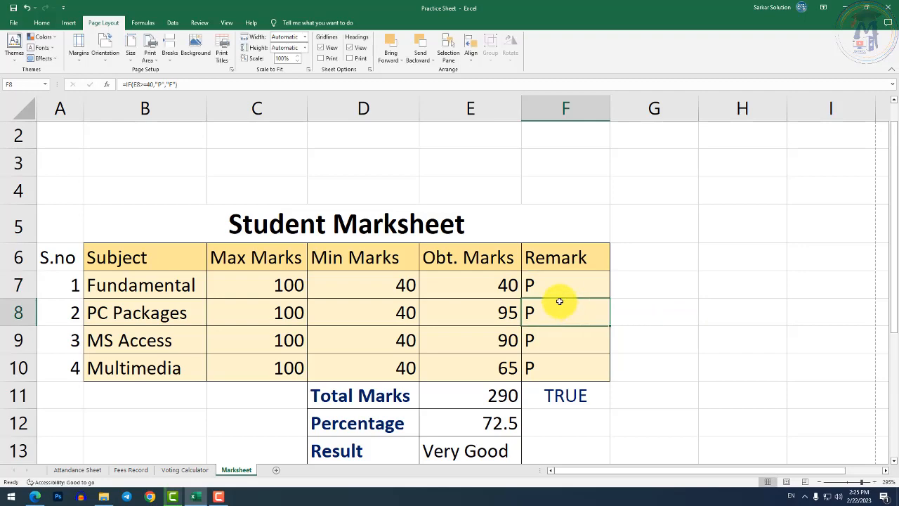
Examine the AND formula in cell F11 and the conditions it tests on the four subject remarks.
scroll(558, 382, "down", 2)
scroll(564, 325, "up", 1)
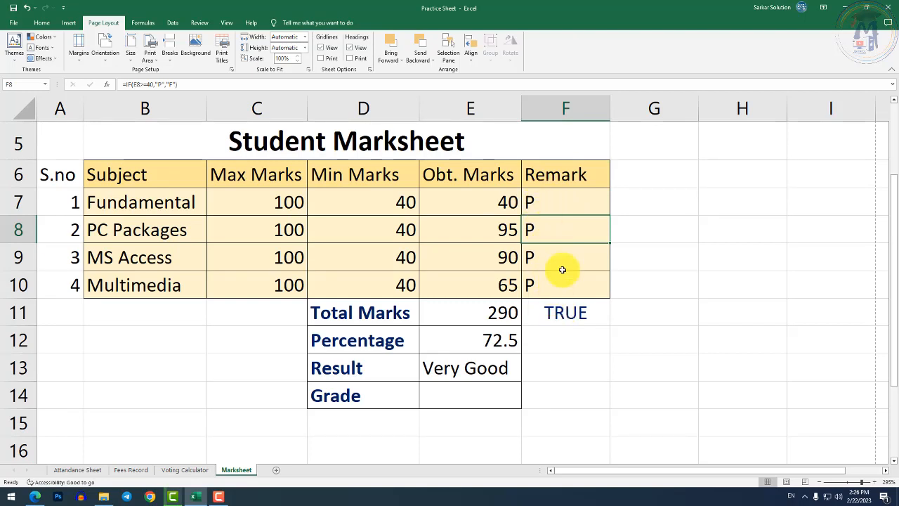
double_click(566, 312)
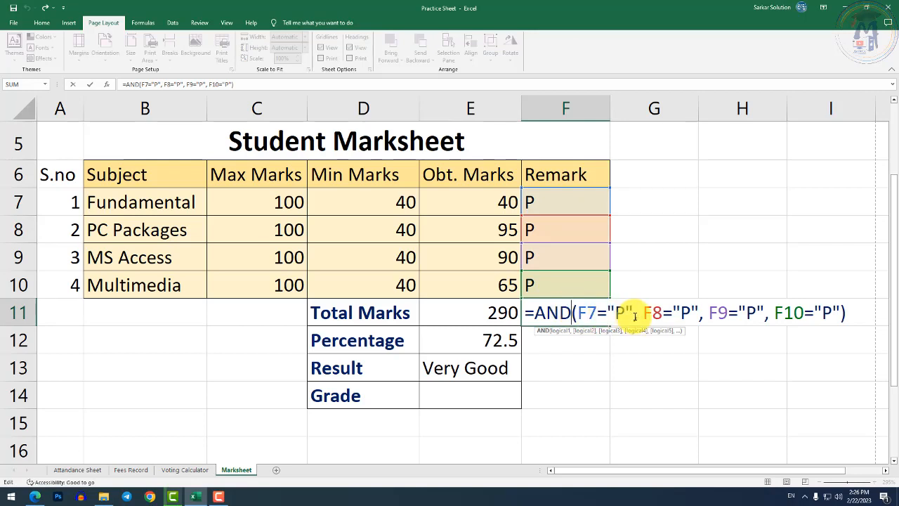
left_click_drag(577, 312, 829, 312)
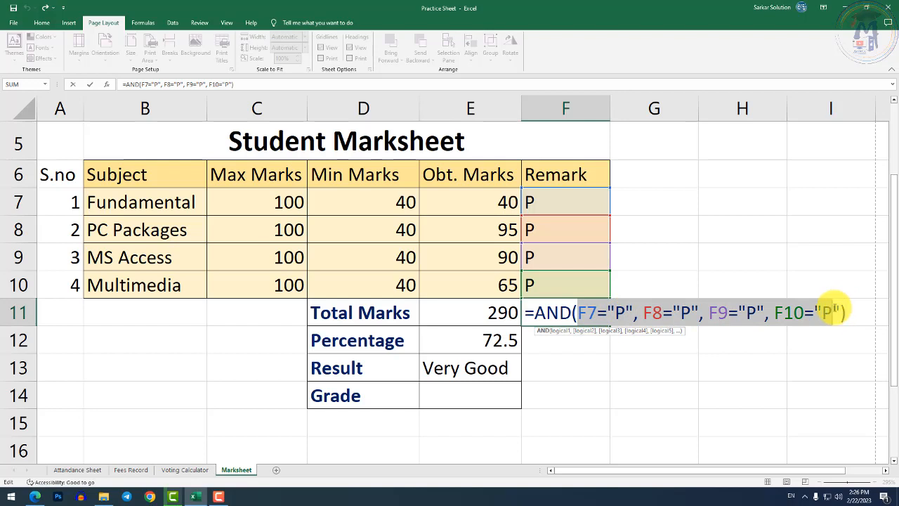
left_click(806, 312)
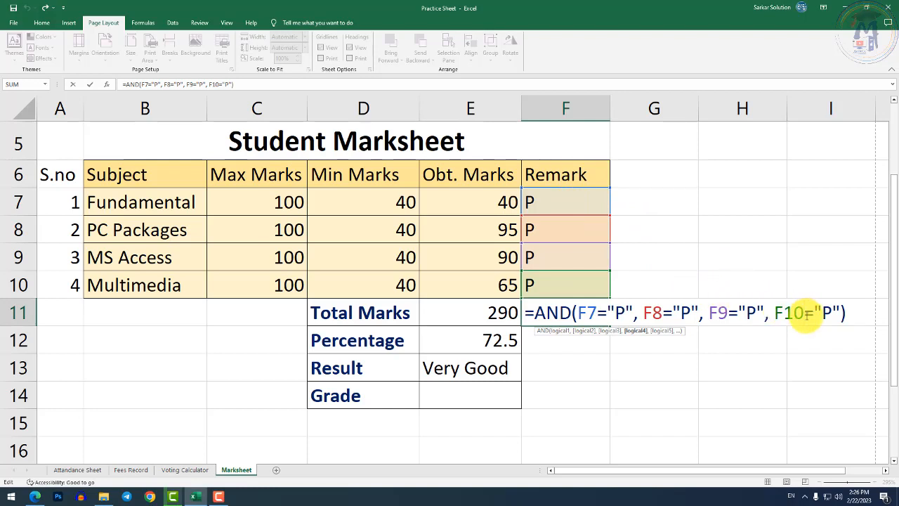
key("Return")
left_click(583, 313)
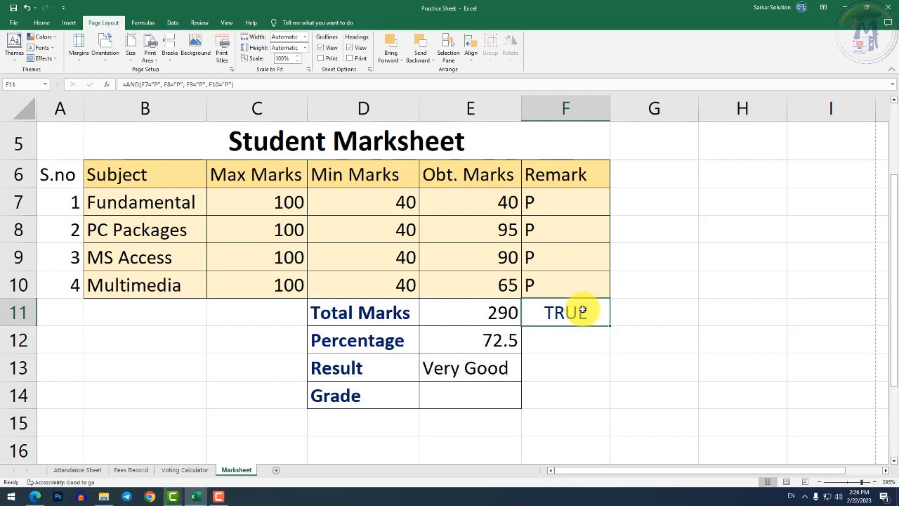
double_click(583, 310)
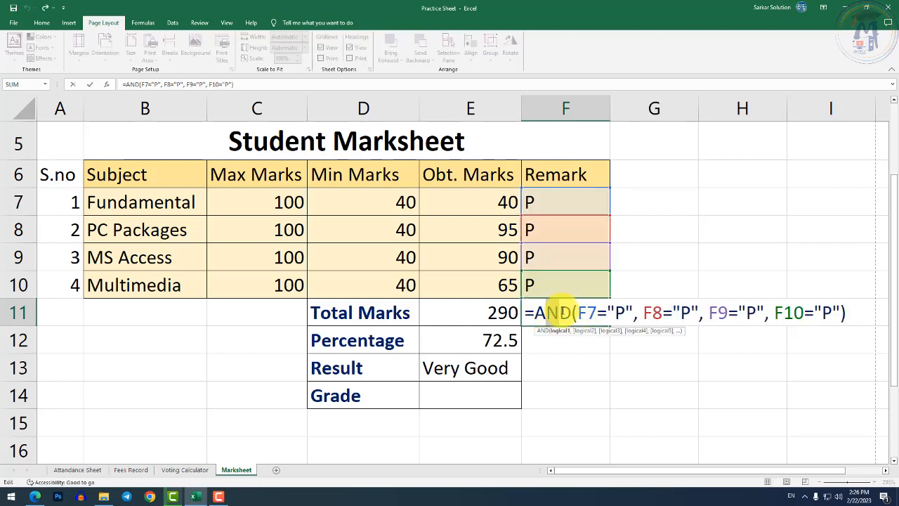
left_click(562, 312)
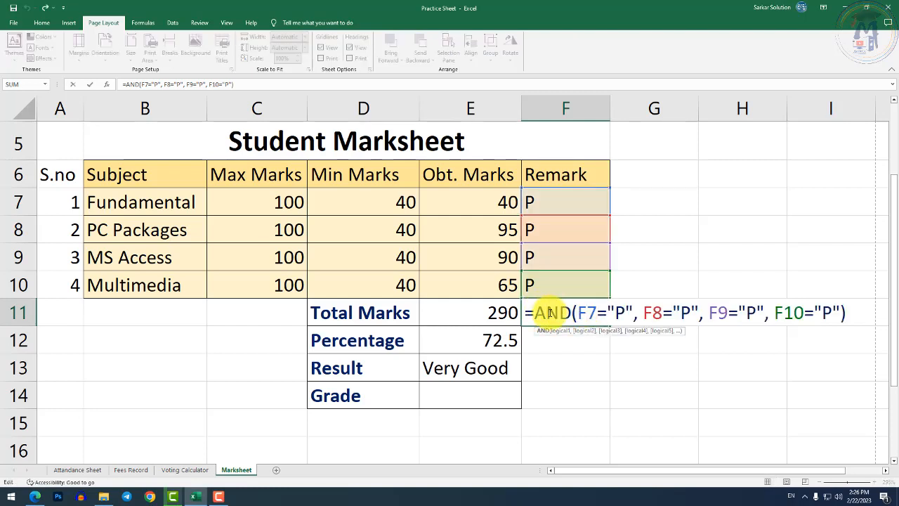
key("Return")
left_click(546, 312)
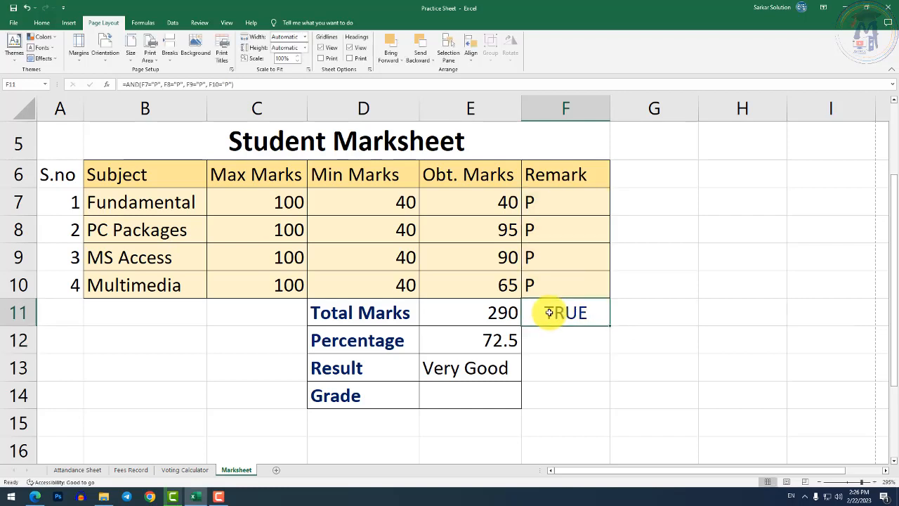
Examine the Result formula in cell E13, including its F11 test and both possible text outcomes.
left_click(460, 367)
double_click(460, 366)
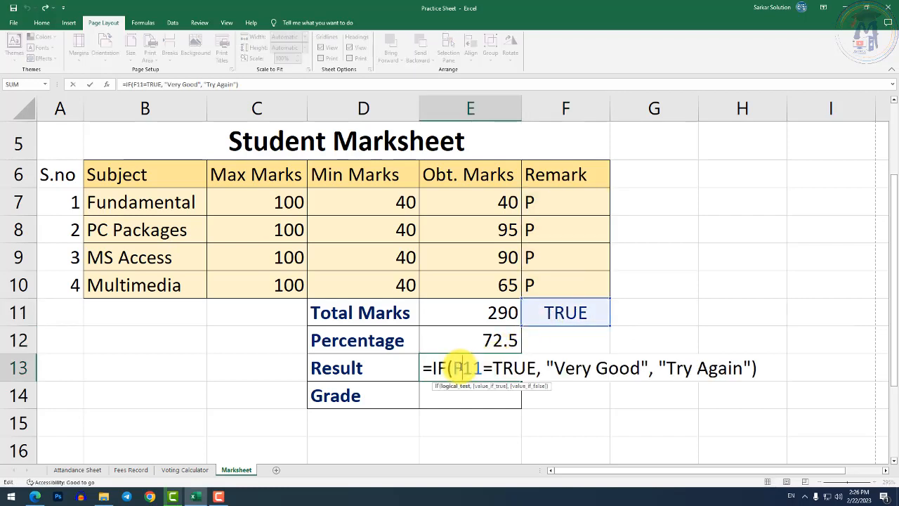
double_click(468, 366)
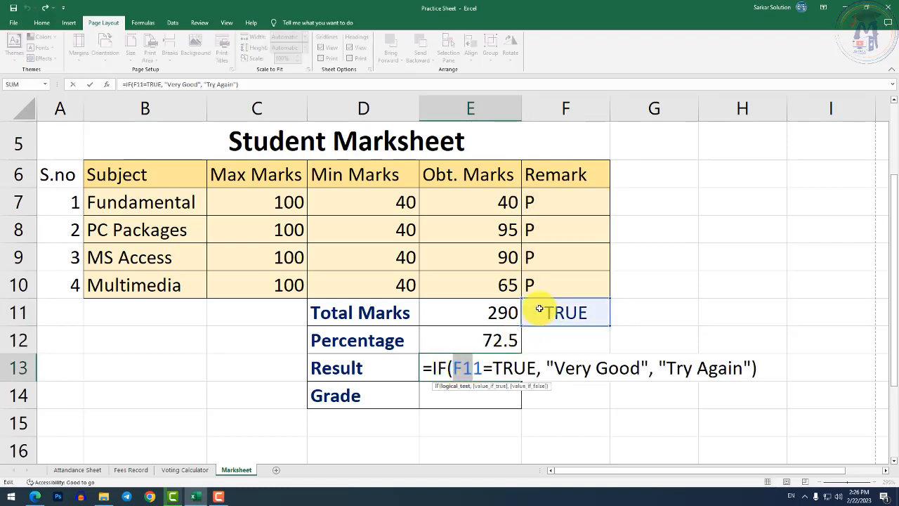
double_click(513, 367)
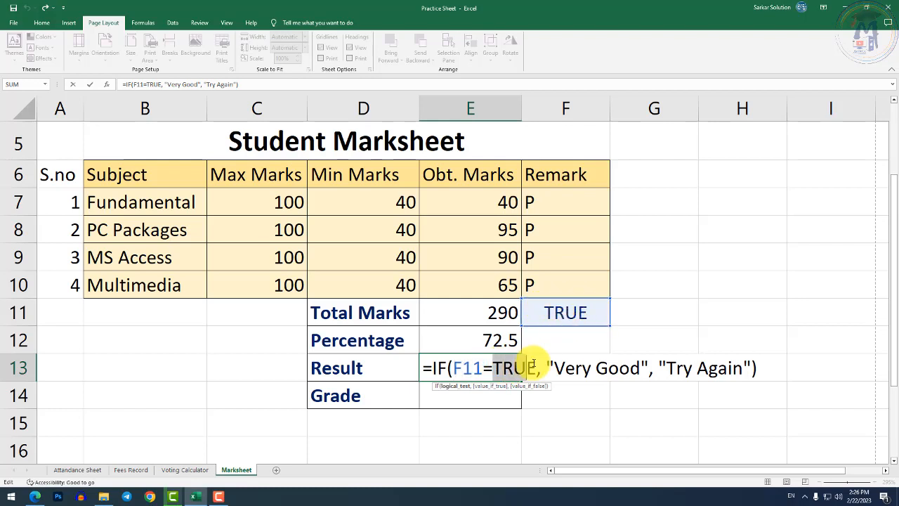
left_click_drag(555, 367, 743, 366)
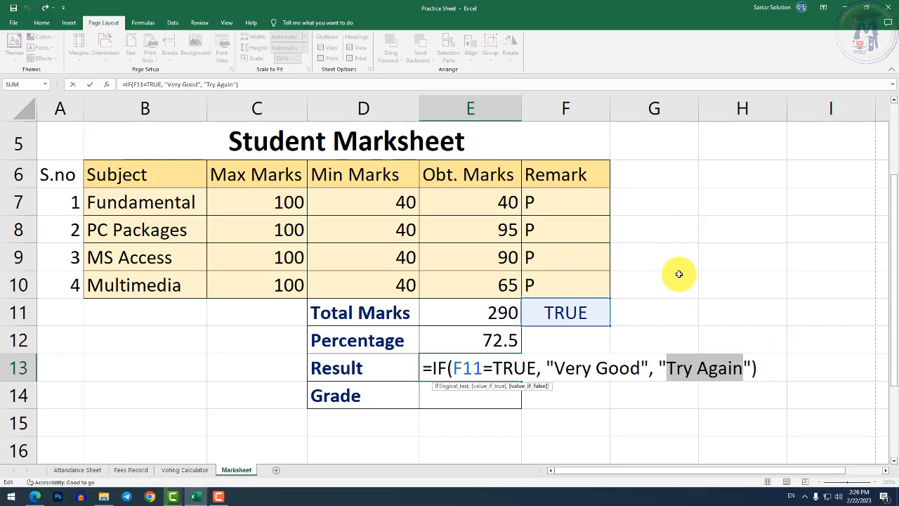
key("Return")
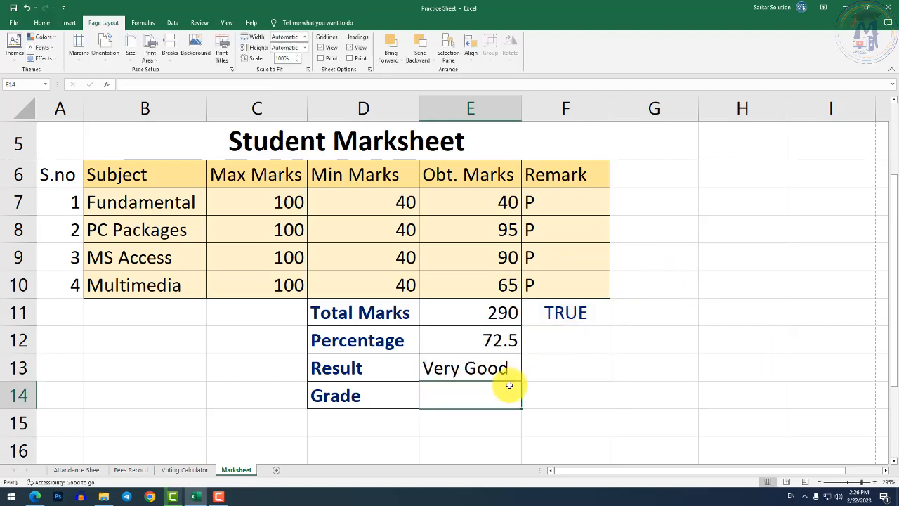
Begin an IF formula in the Grade cell E14 below the Result row.
left_click(484, 340)
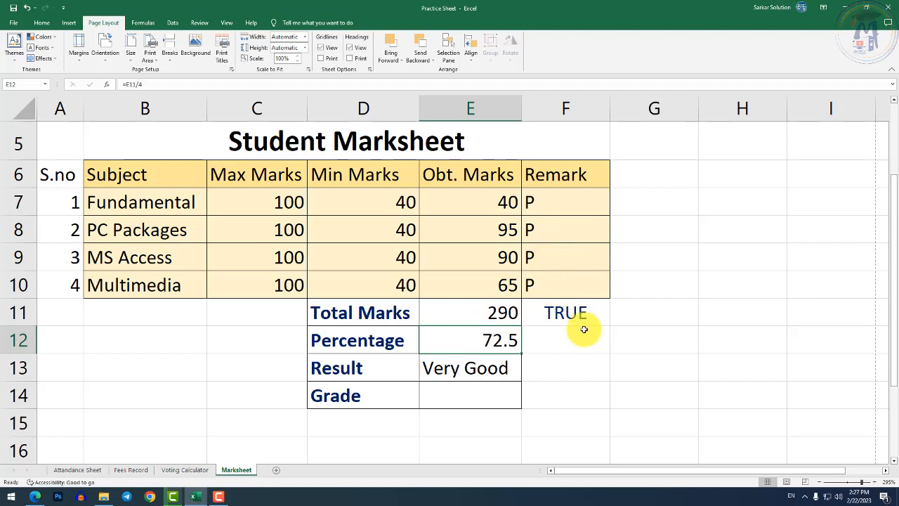
left_click(486, 398)
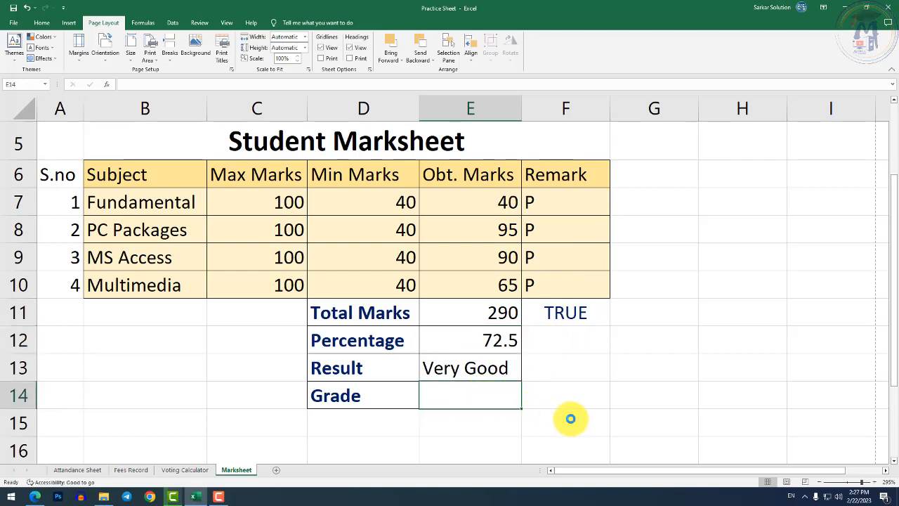
left_click_drag(639, 470, 836, 474)
scroll(777, 411, "up", 3, "ctrl")
scroll(776, 411, "down", 3)
scroll(776, 411, "up", 3)
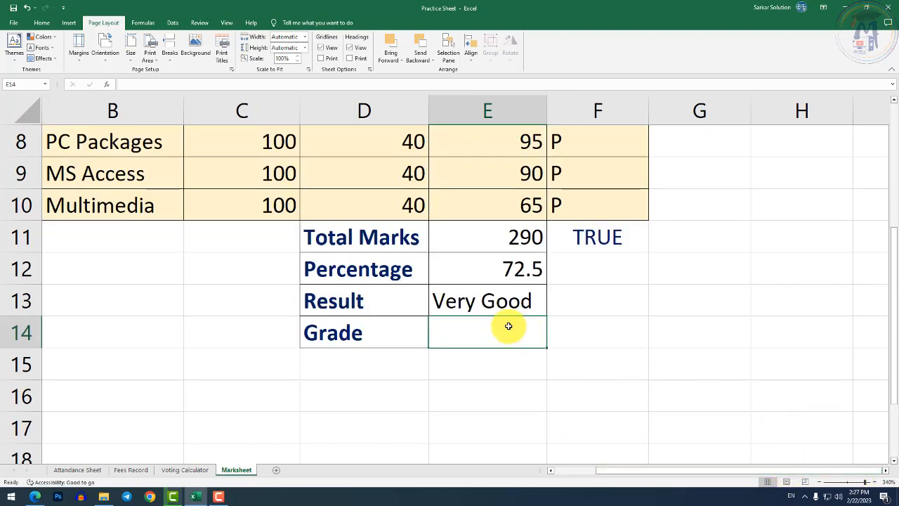
type("=if")
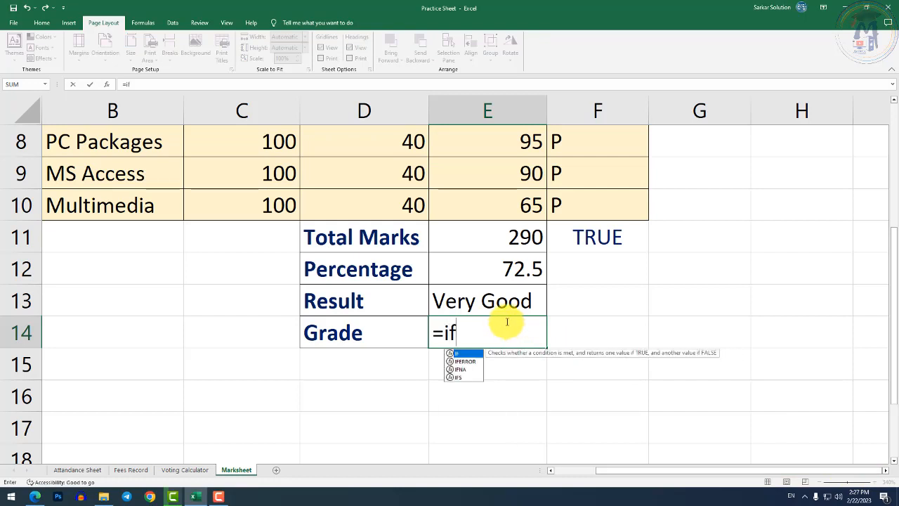
type("(")
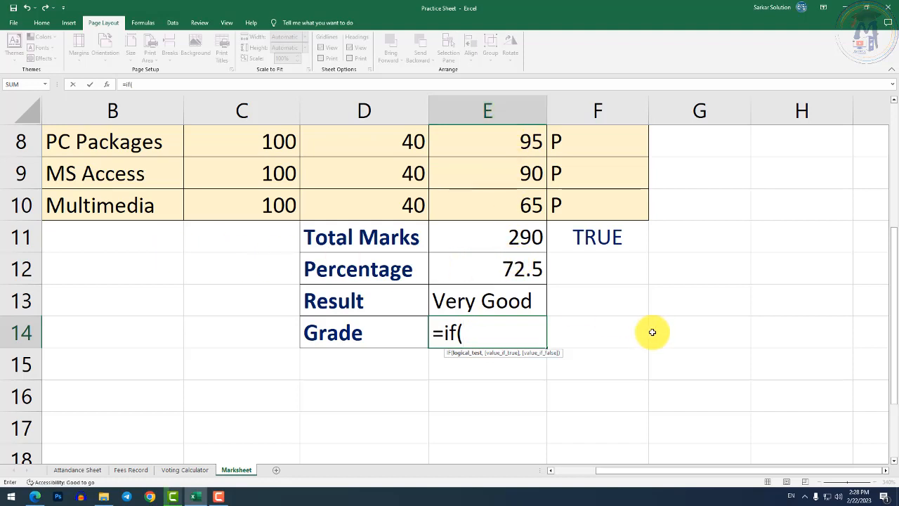
Set the IF function's logical test to e12>=75 and its value if true to "A".
type("e1")
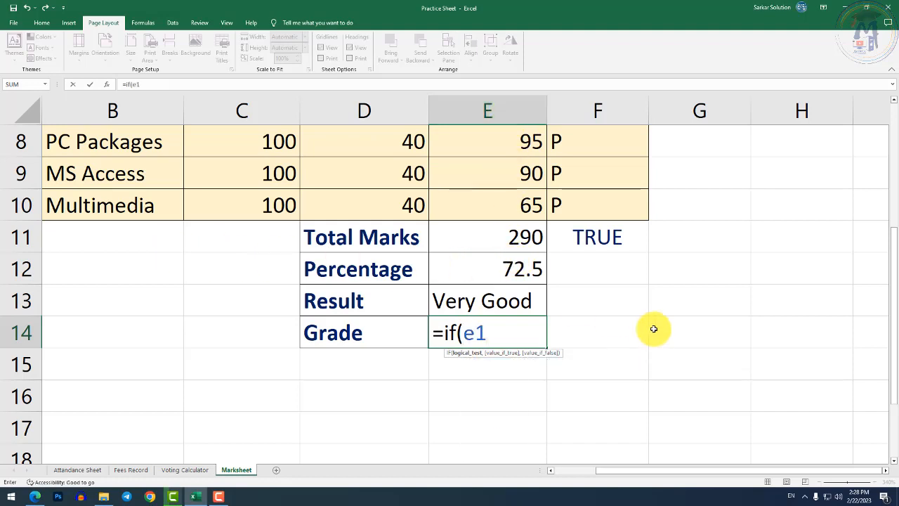
type("1")
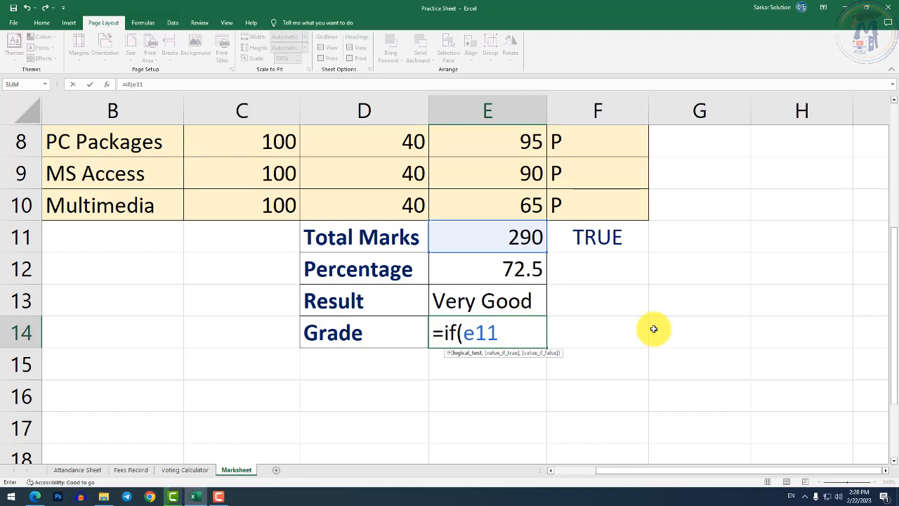
type("=")
key("BackSpace")
key("BackSpace")
type("2>=")
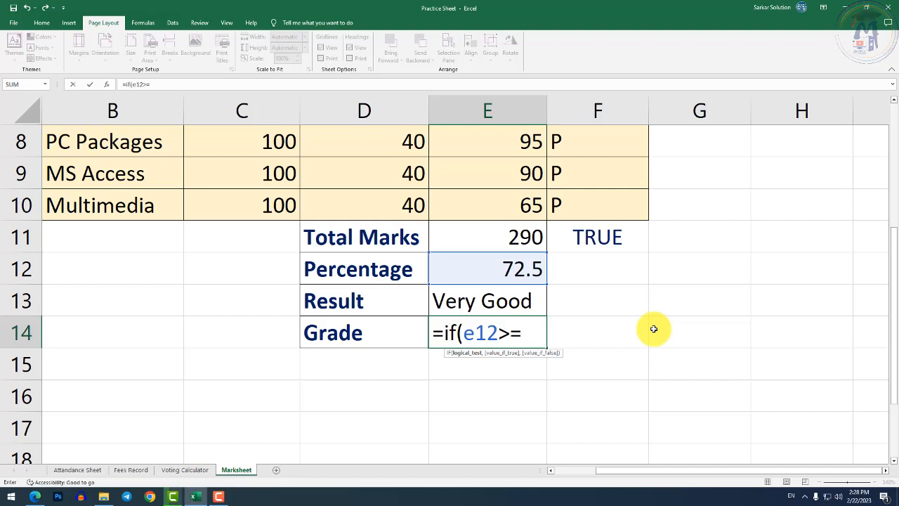
type("75")
type(",")
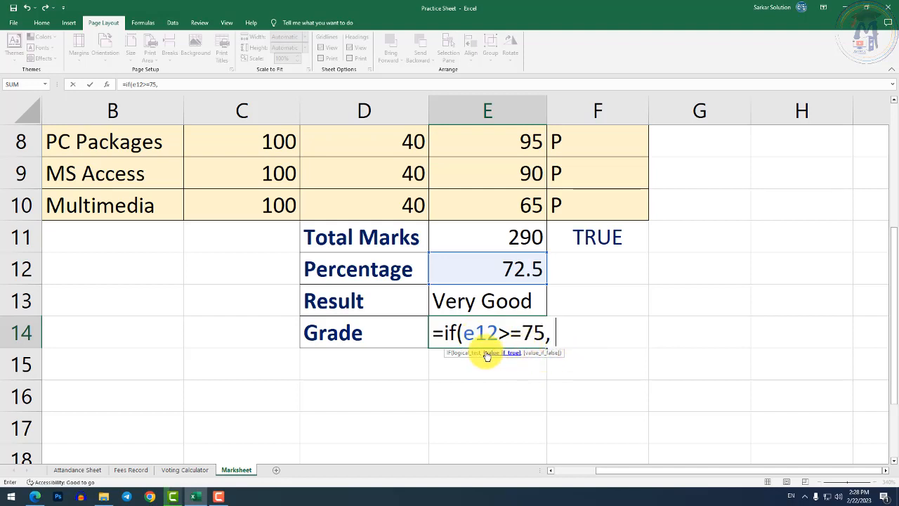
type("\"A\"")
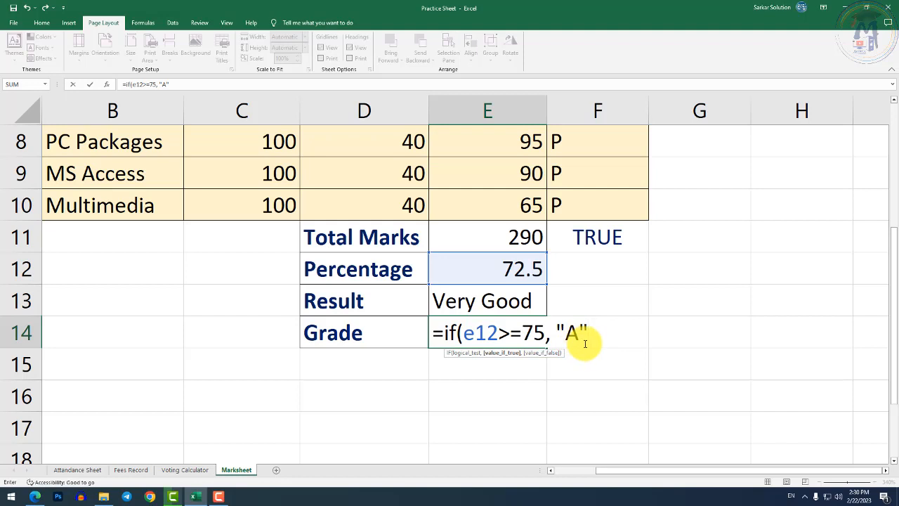
Nest a second IF that tests e12>=60 and returns "B", and open a third IF as its false value.
type(",")
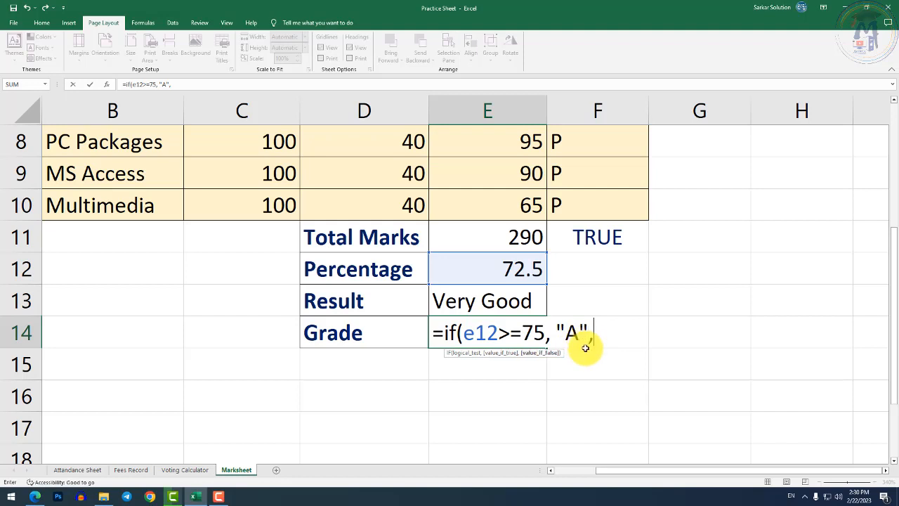
type(" if")
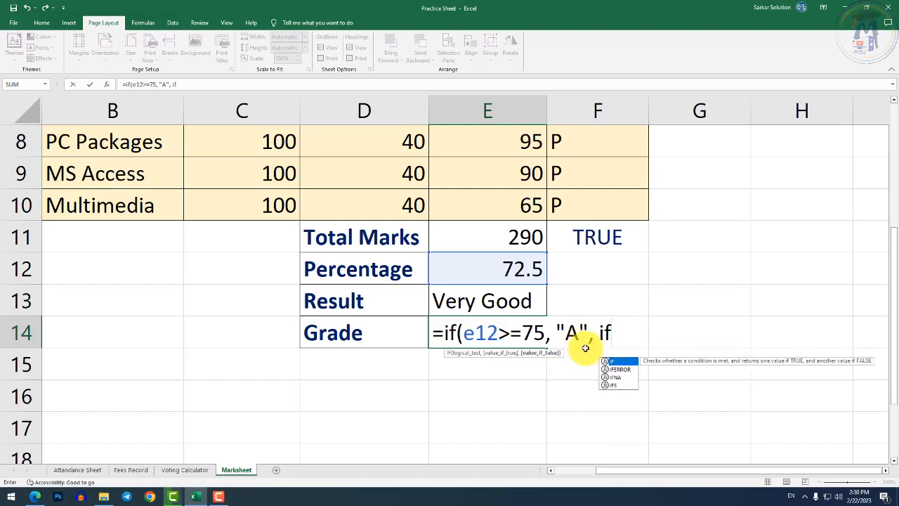
type("(e")
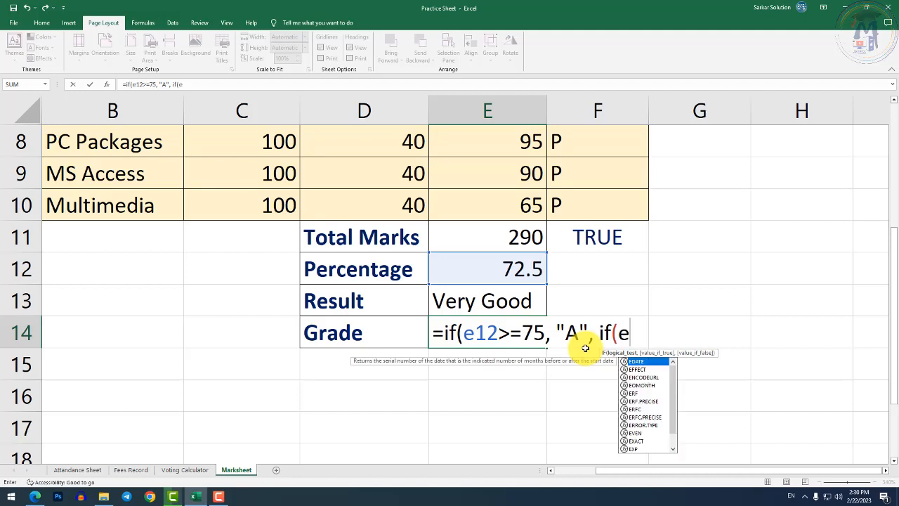
type("12>=")
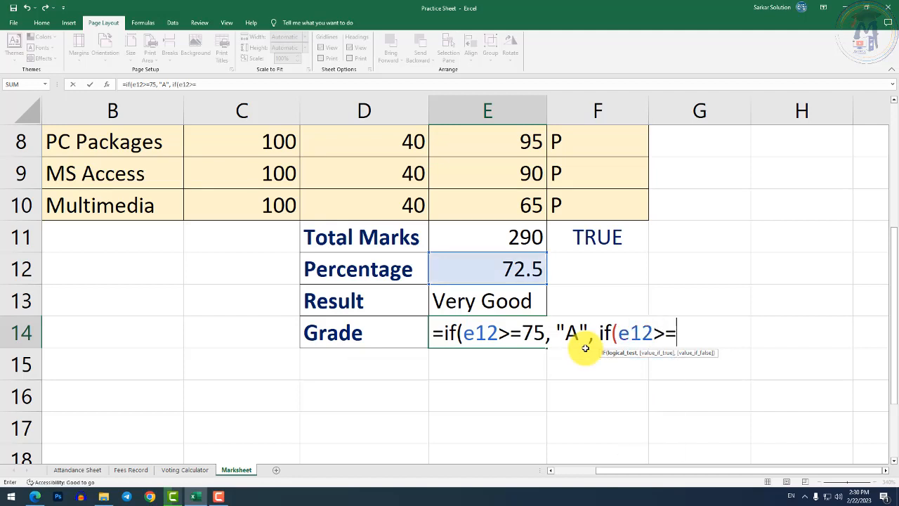
type("60,")
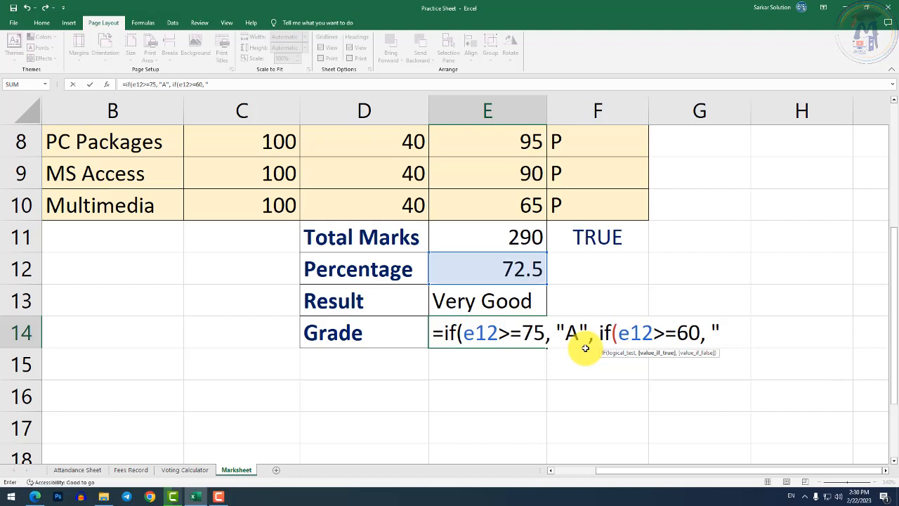
type("B\", if(")
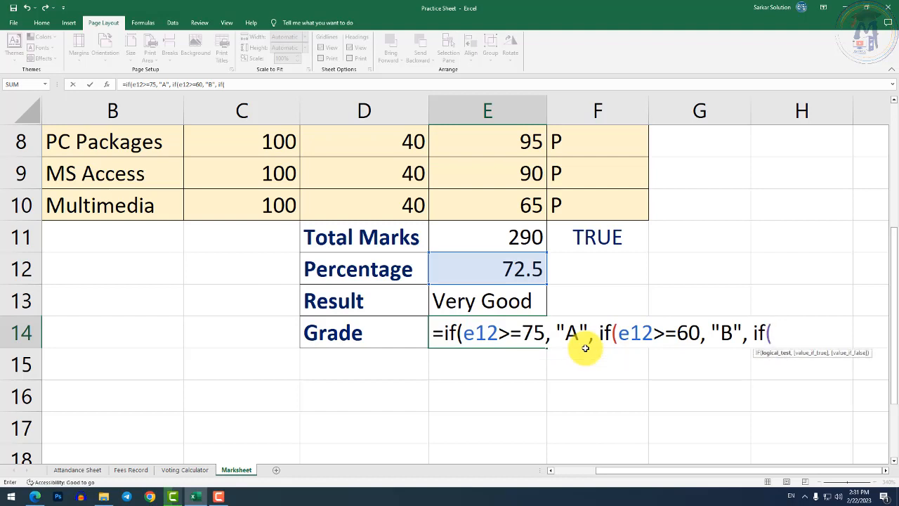
Make the third IF test e12>=50 and return "C", with a fourth IF opened as its false value.
type("e12")
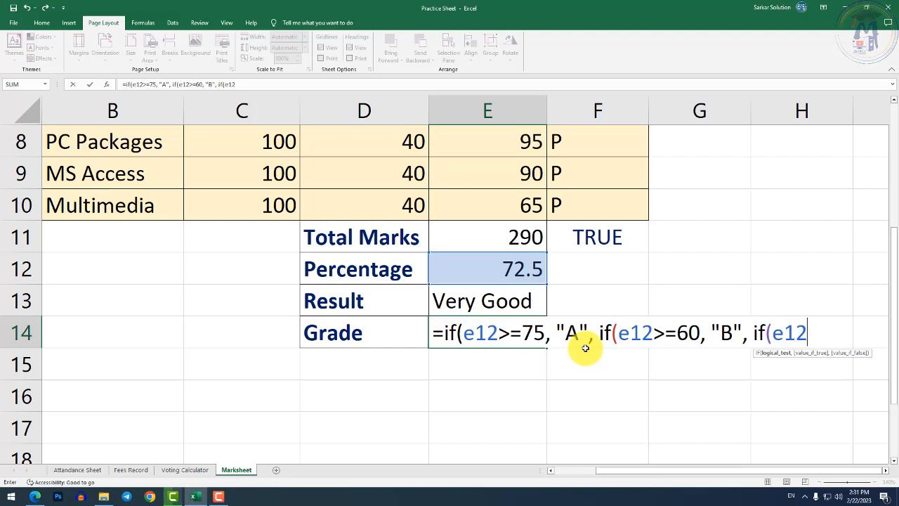
type(">=50,")
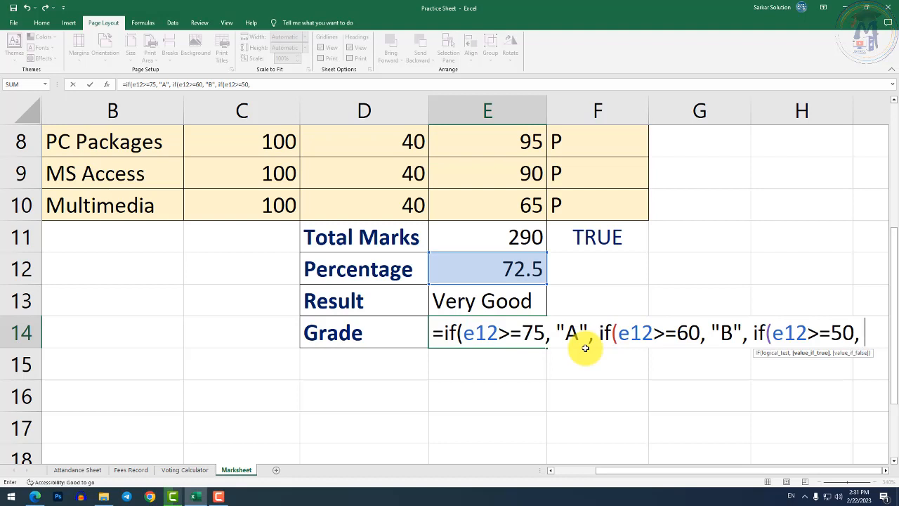
type(" \"C\"")
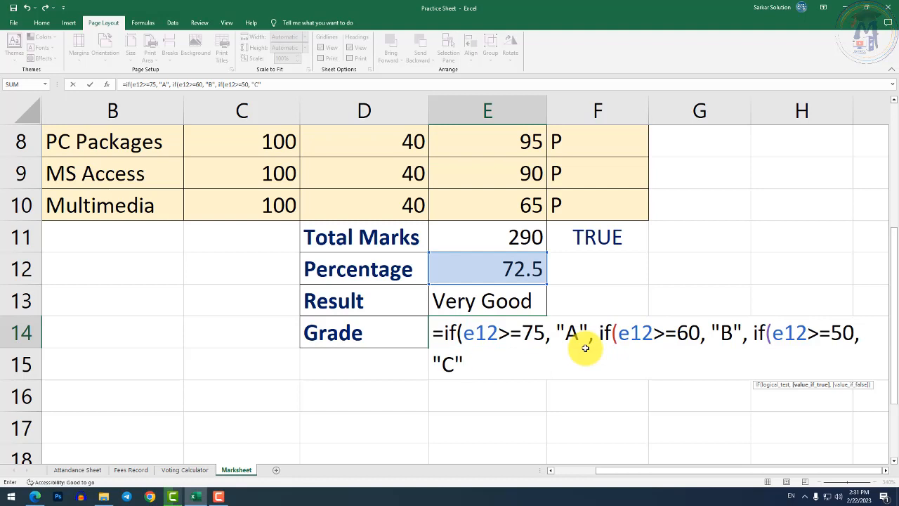
type(",")
type("if(")
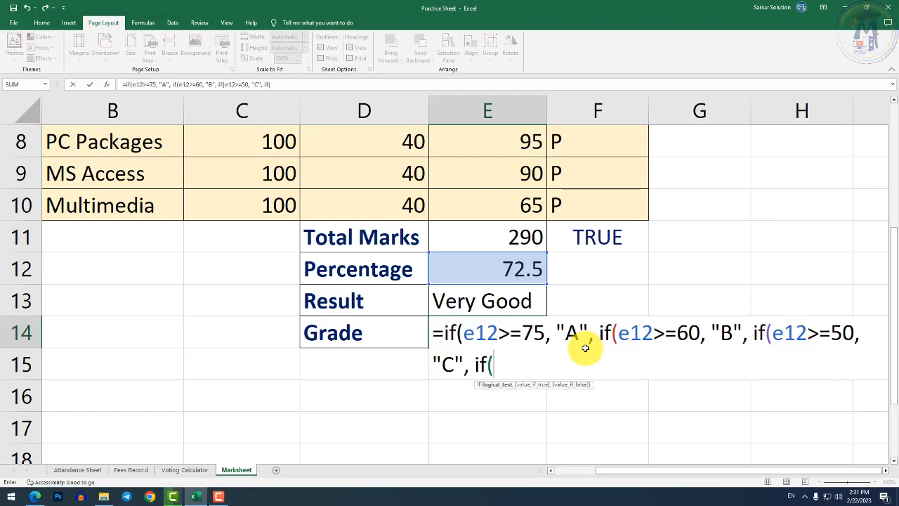
Make the fourth IF test e12>=40, returning "D" if true and "Only Pass" if false.
type("e12>=")
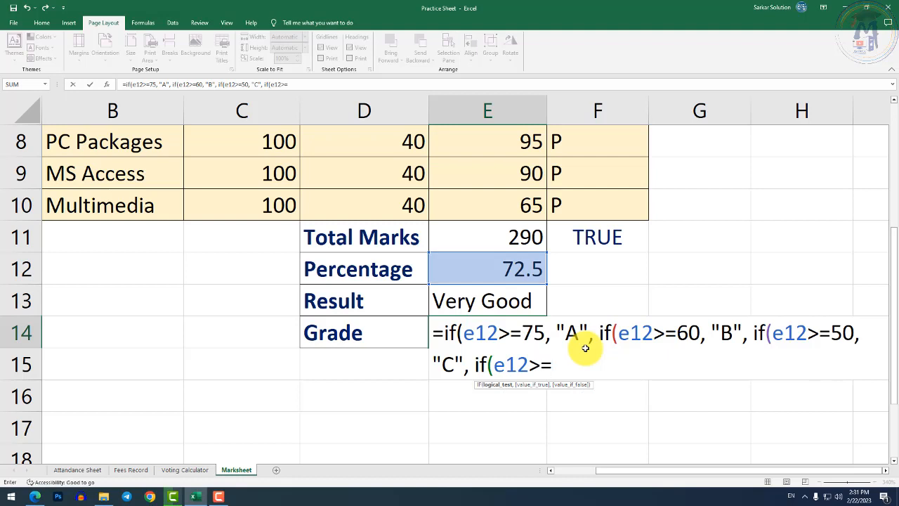
type("40")
type(", \"")
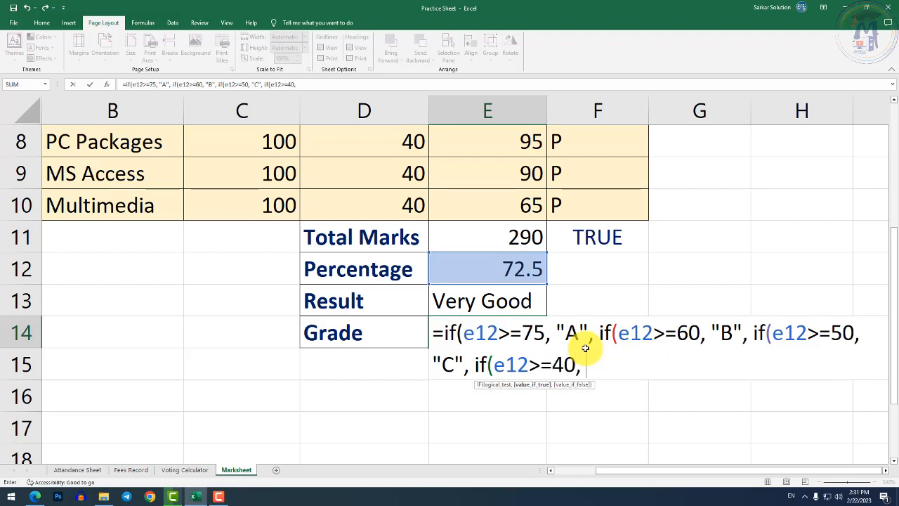
type("D\",")
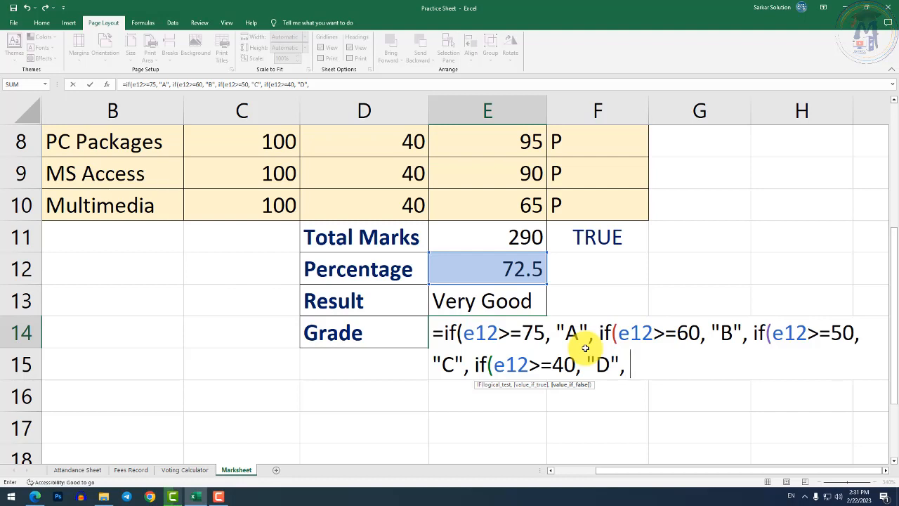
type(" \"Only ")
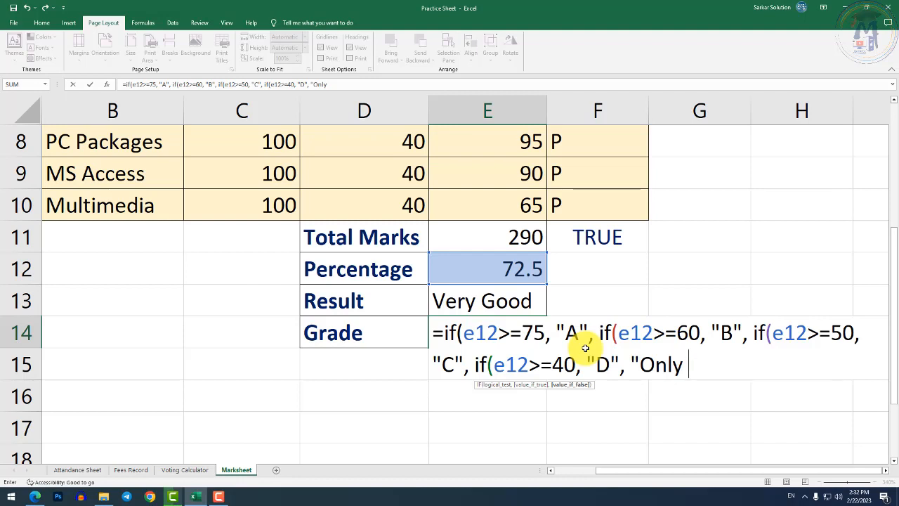
type("Pass\"")
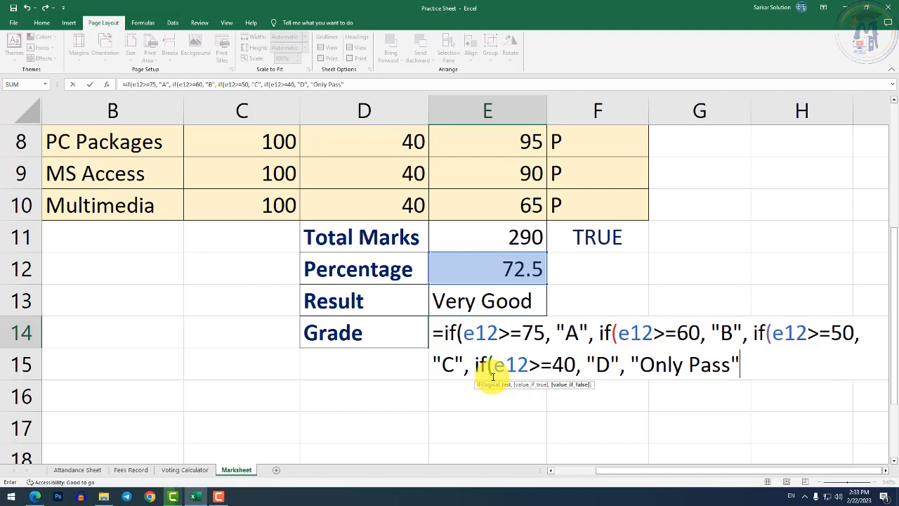
Add the four closing parentheses that complete the nested IF functions in the Grade formula.
type(")")
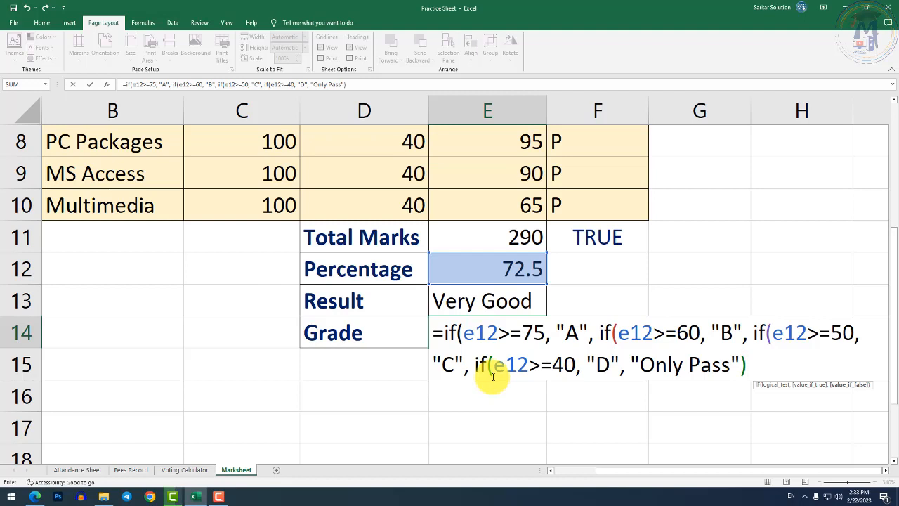
type(")")
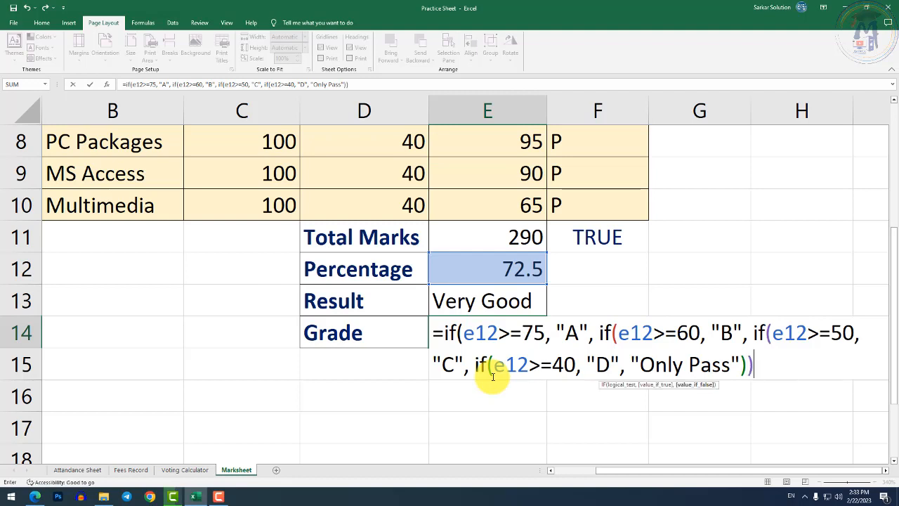
type(")")
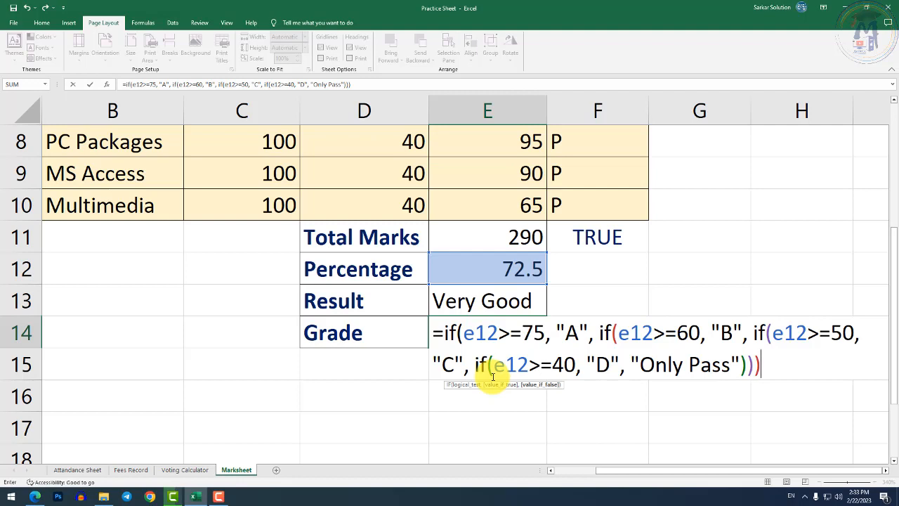
type(")")
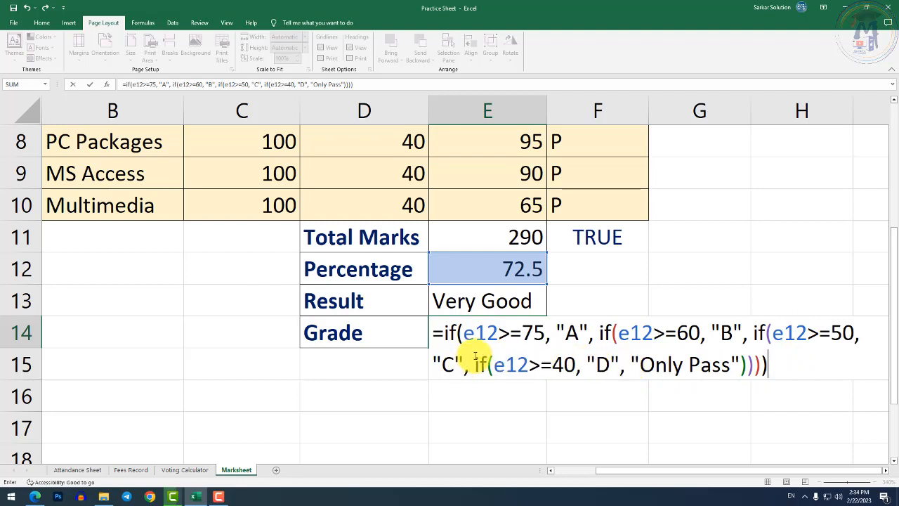
Examine the nested IF formula in E14, going through each IF function, its percentage condition and the grade it returns.
left_click_drag(433, 333, 541, 333)
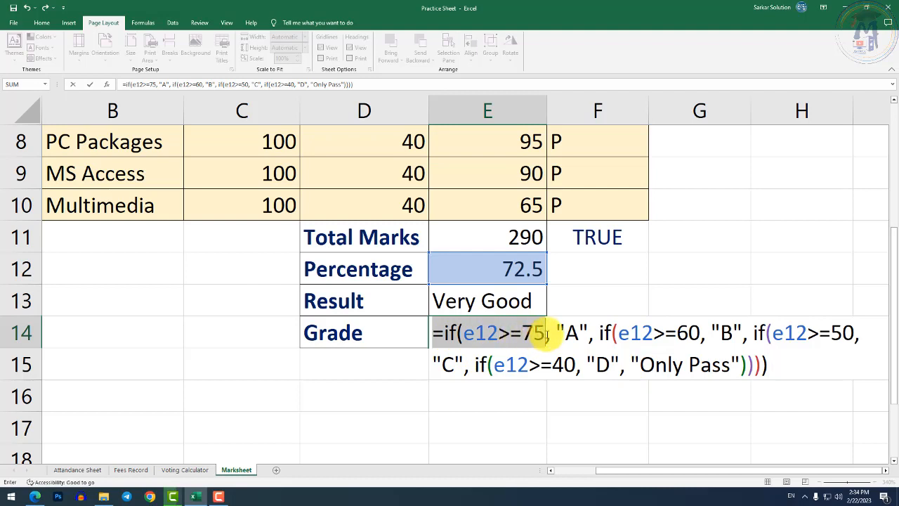
left_click(513, 340)
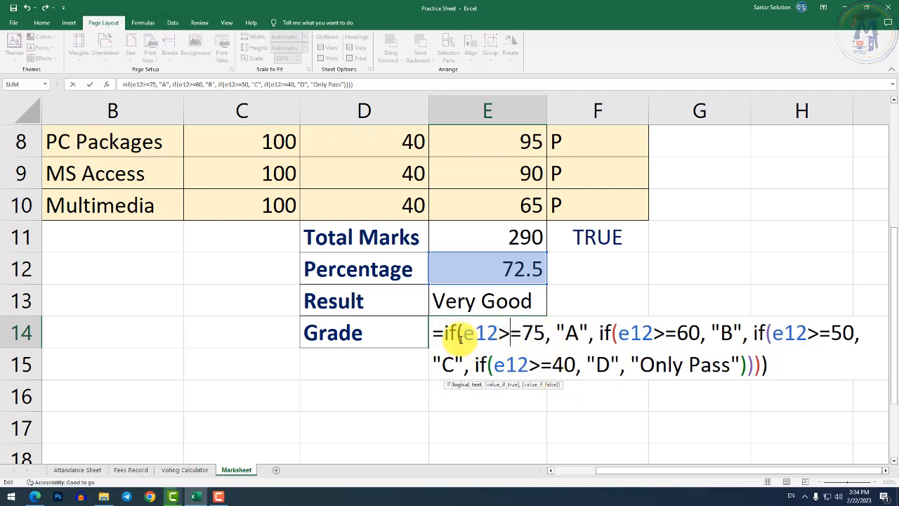
left_click_drag(442, 335, 428, 334)
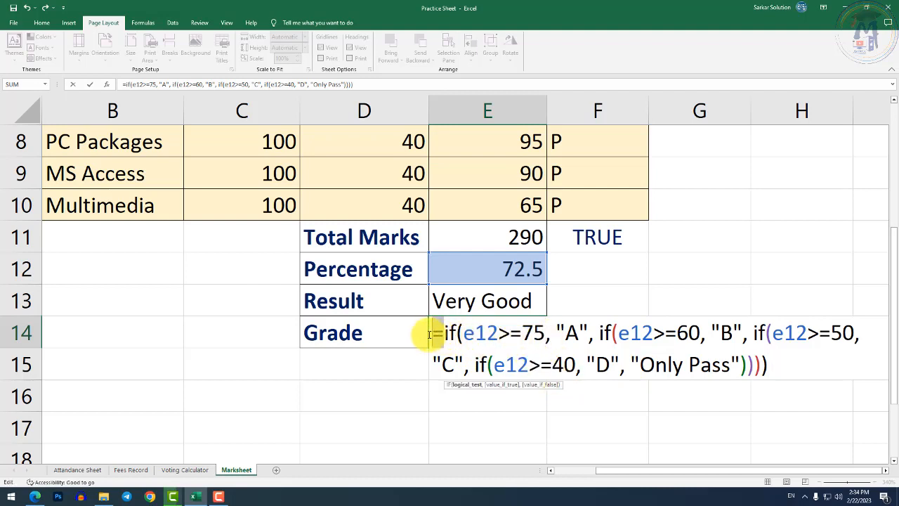
left_click(600, 332)
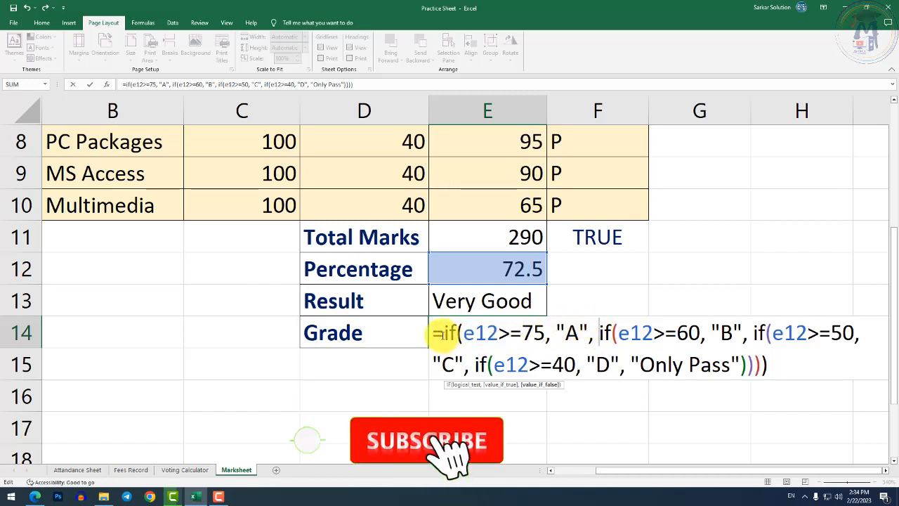
left_click_drag(444, 335, 518, 342)
left_click(687, 365)
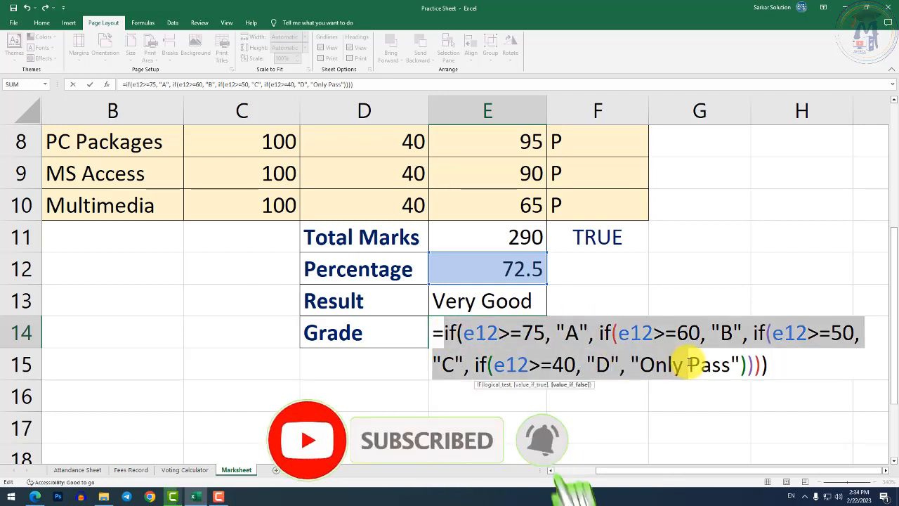
left_click(600, 335)
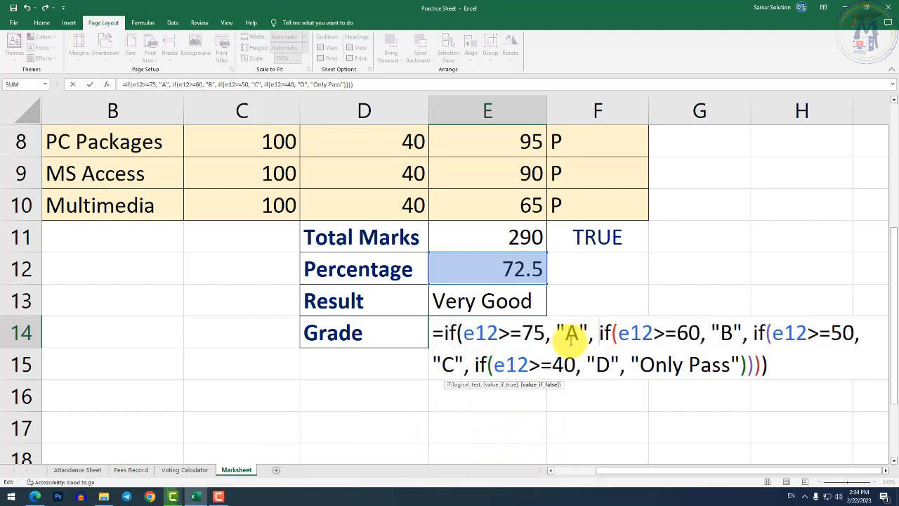
left_click(522, 335)
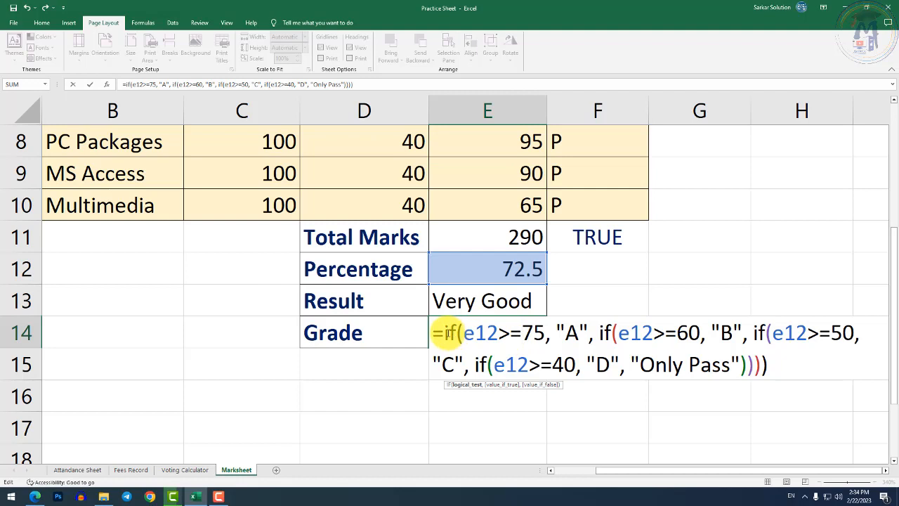
left_click_drag(442, 333, 853, 340)
left_click(825, 339)
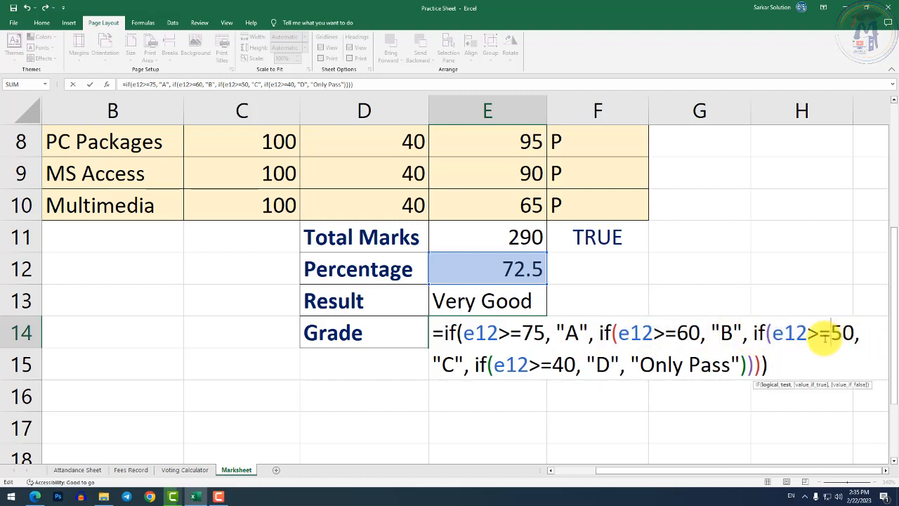
left_click(529, 333)
left_click(569, 333)
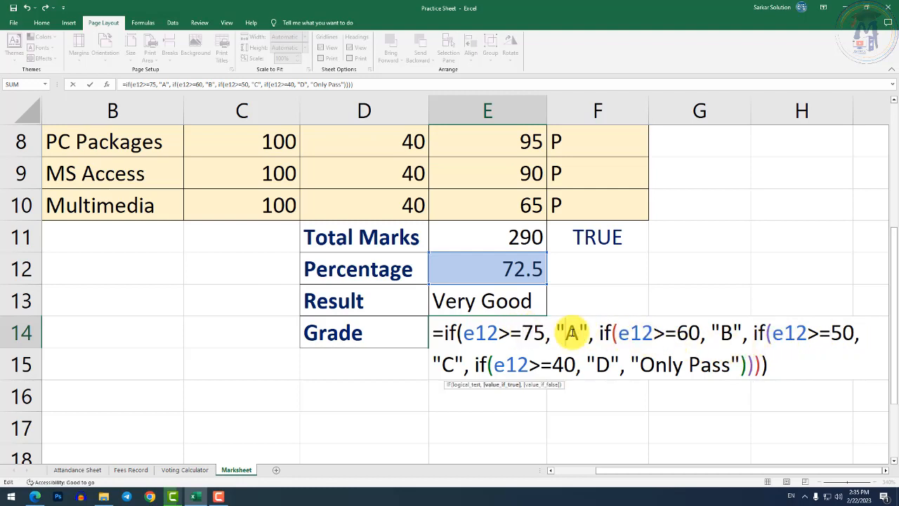
left_click(691, 333)
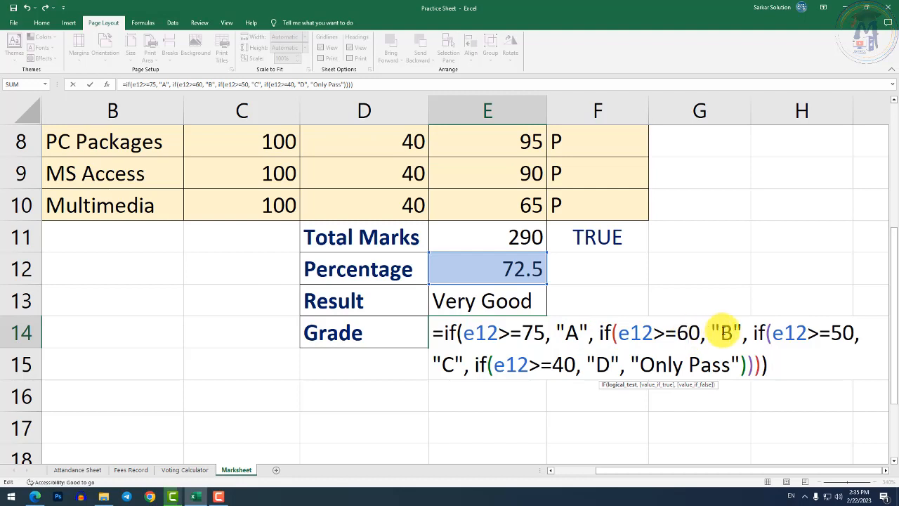
left_click(726, 333)
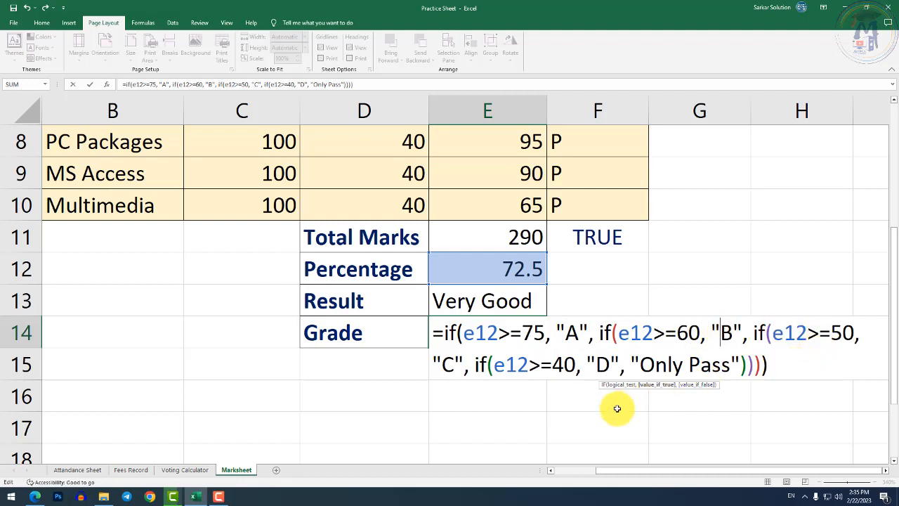
Commit the completed nested IF formula in the Grade cell E14 and select that cell.
left_click(597, 360)
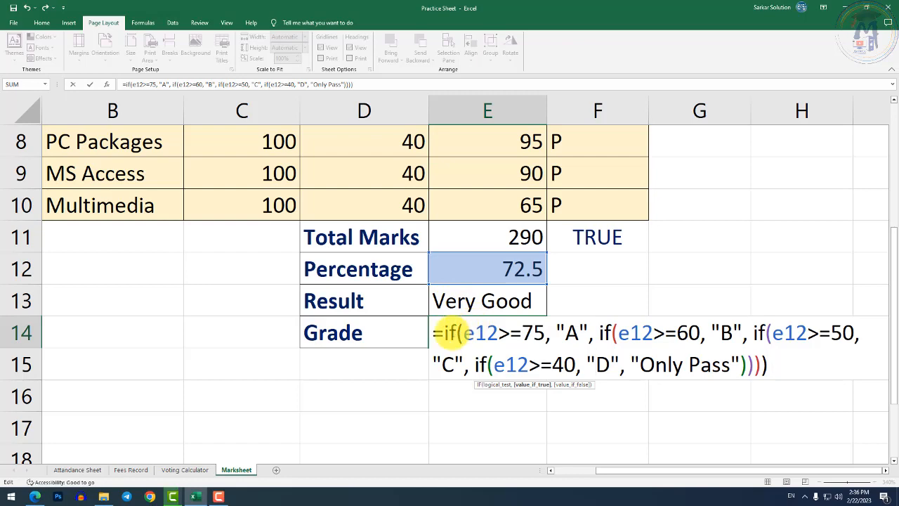
key("Return")
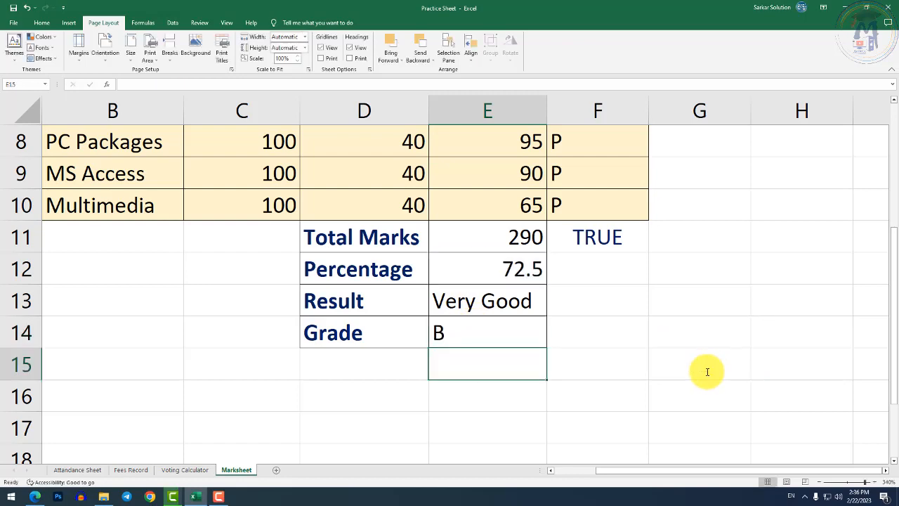
left_click(496, 327)
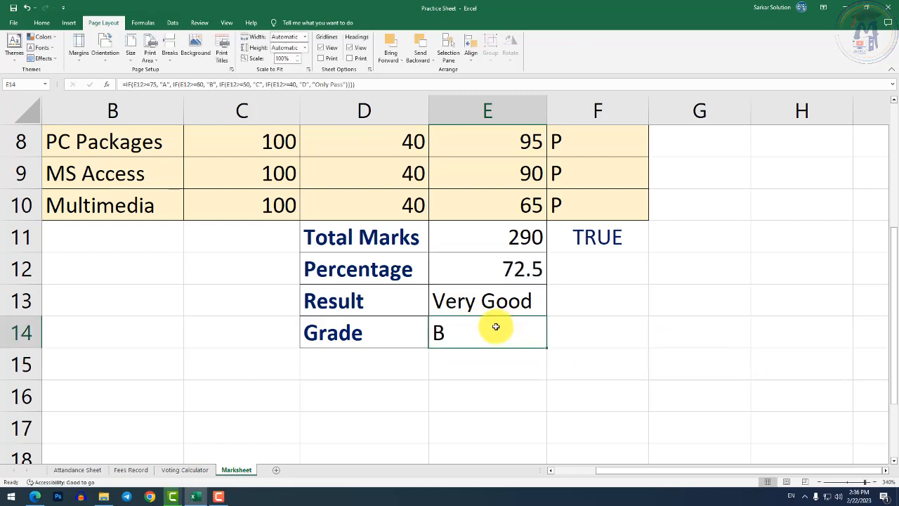
Test the grade formula by setting the obtained marks to 99 for Fundamental and 95 for Multimedia.
scroll(523, 243, "up", 3)
scroll(527, 295, "down", 2)
left_click(533, 223)
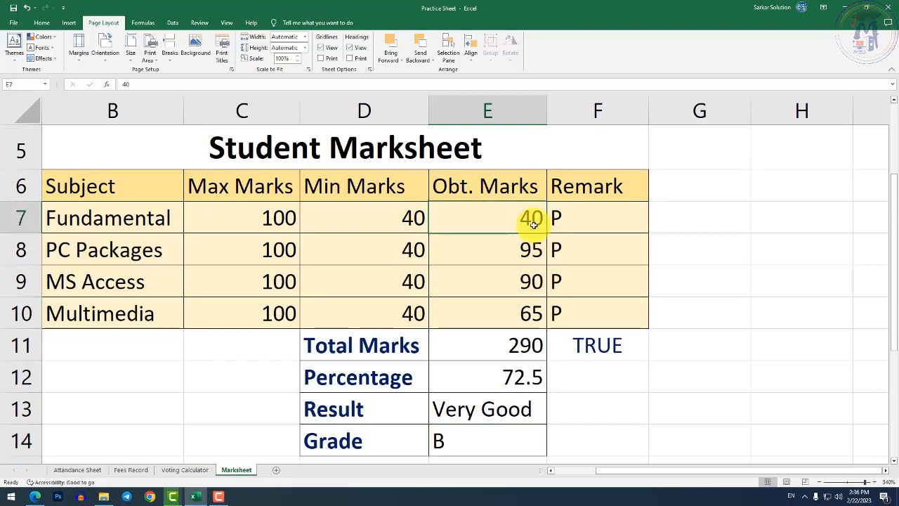
type("99")
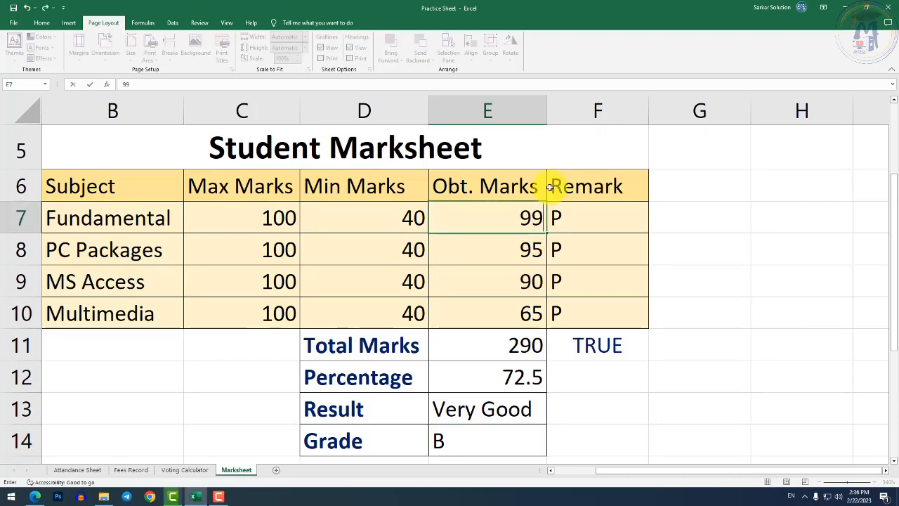
key("Return")
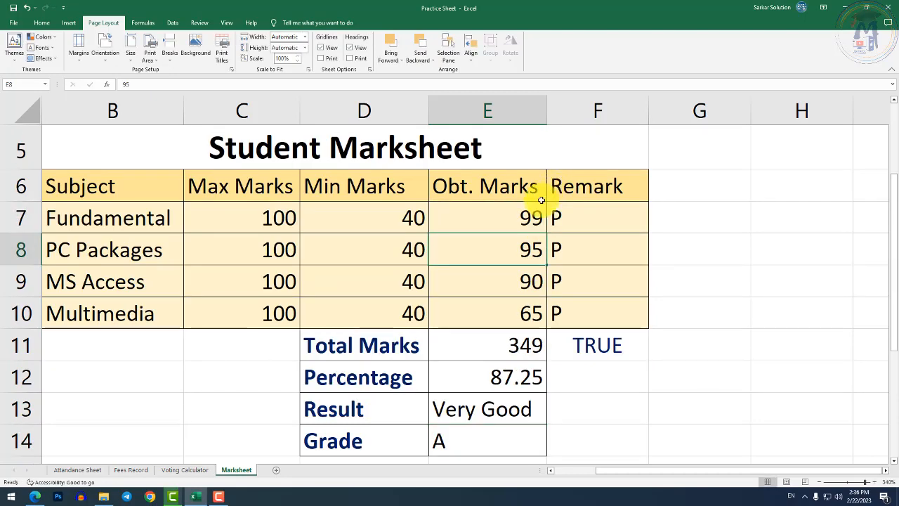
left_click(520, 312)
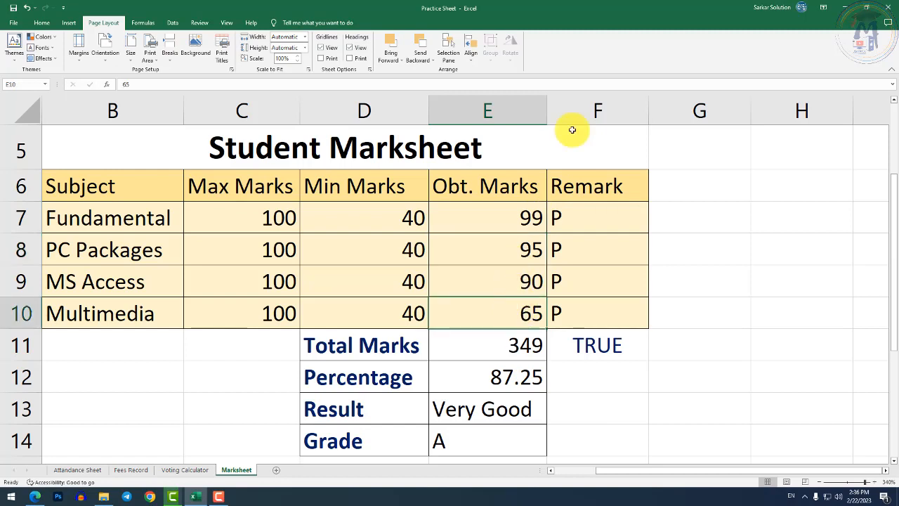
type("95")
key("Return")
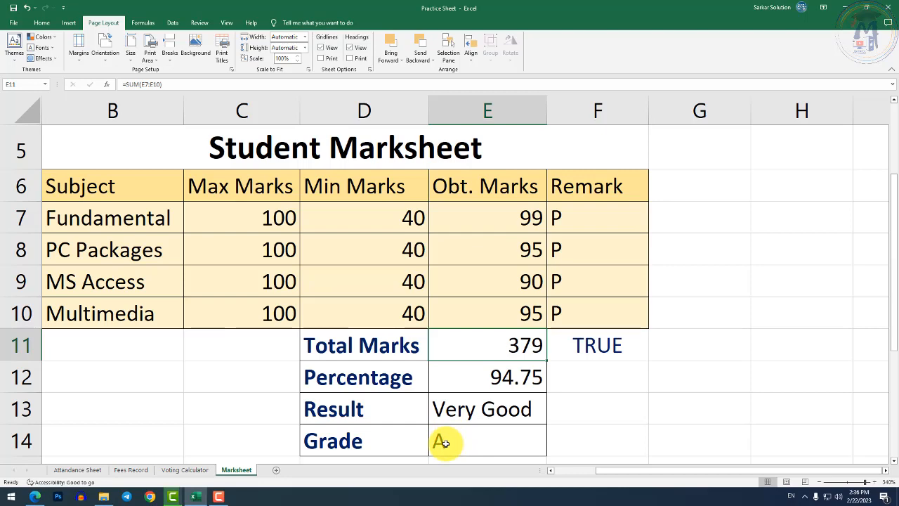
left_click(460, 411)
scroll(464, 412, "down", 1)
left_click(485, 365)
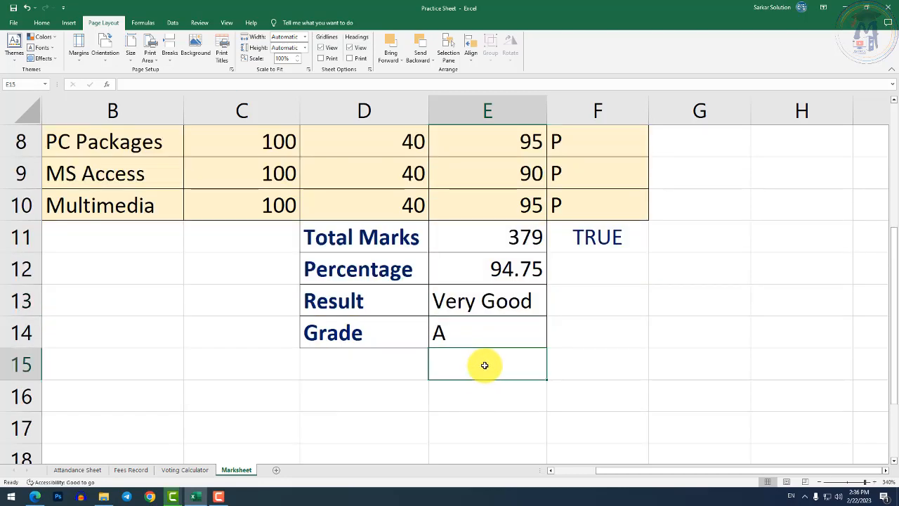
type("=if")
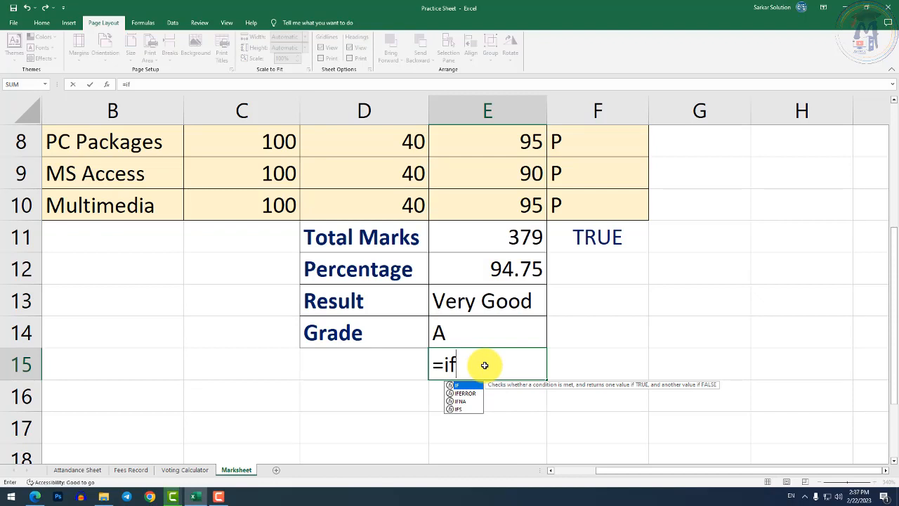
type("(")
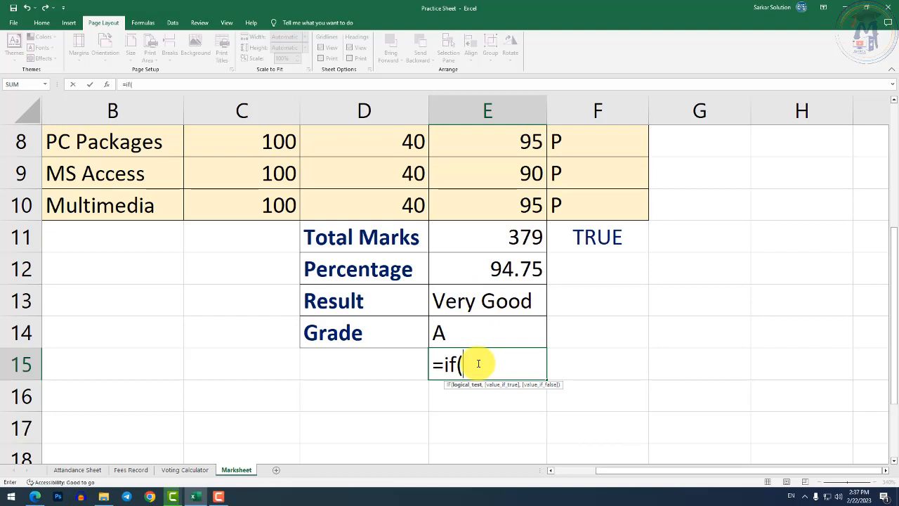
key("BackSpace")
key("BackSpace")
key("BackSpace")
key("BackSpace")
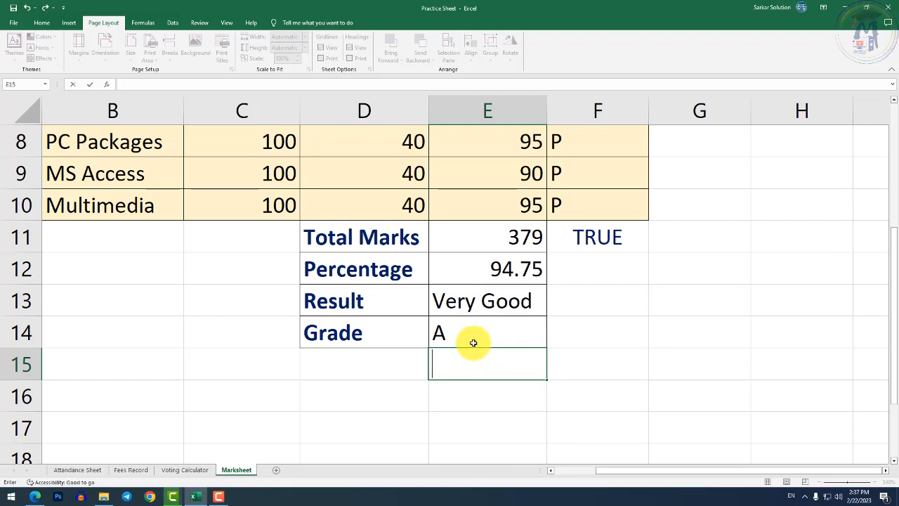
Reopen the Grade formula in E14 and review how its IF functions are nested.
left_click(472, 333)
double_click(472, 333)
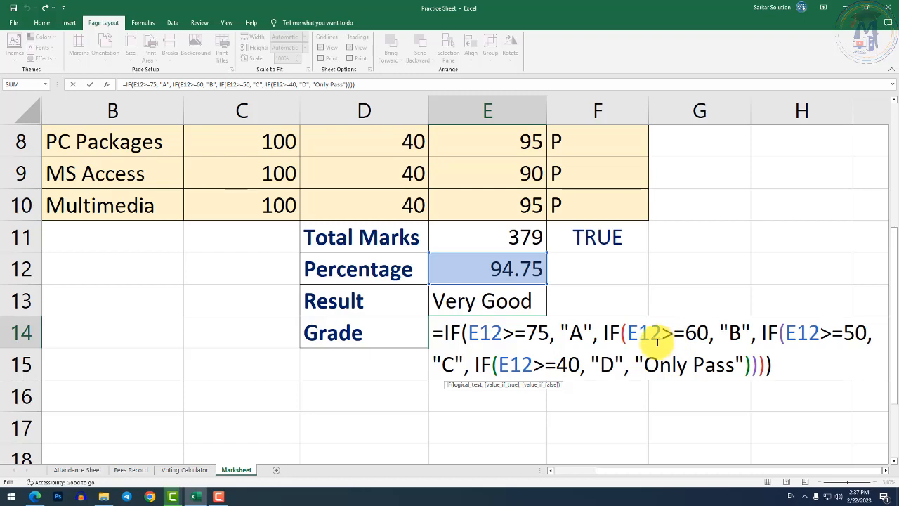
key("Return")
left_click(327, 406)
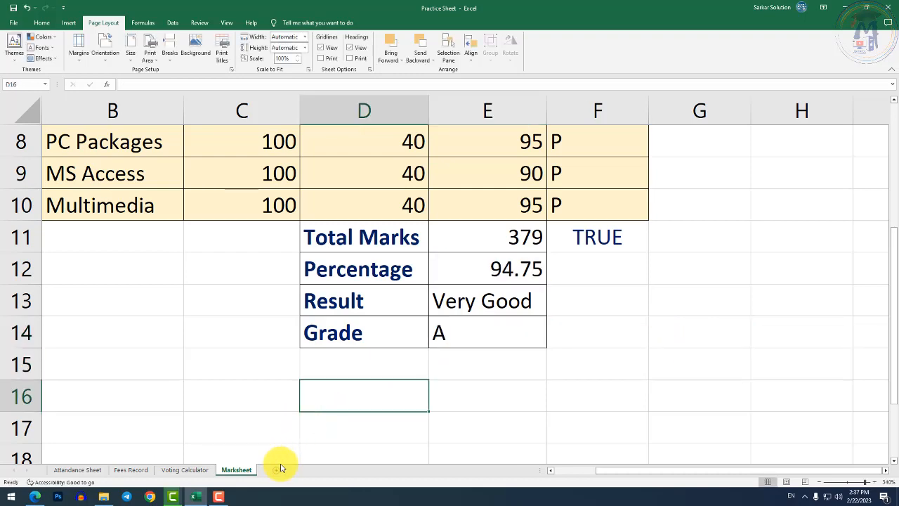
Add a new worksheet after Marksheet and rename it Electricity Bill.
left_click(277, 471)
right_click(274, 470)
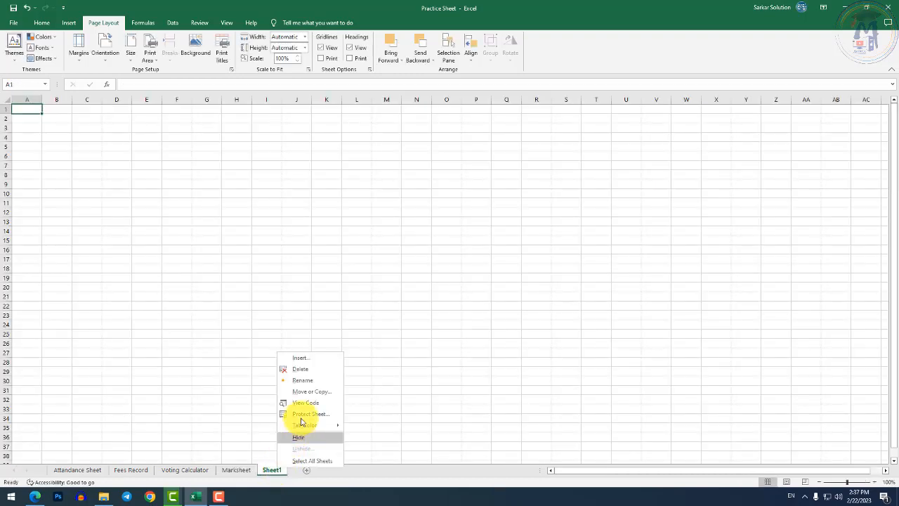
left_click(303, 380)
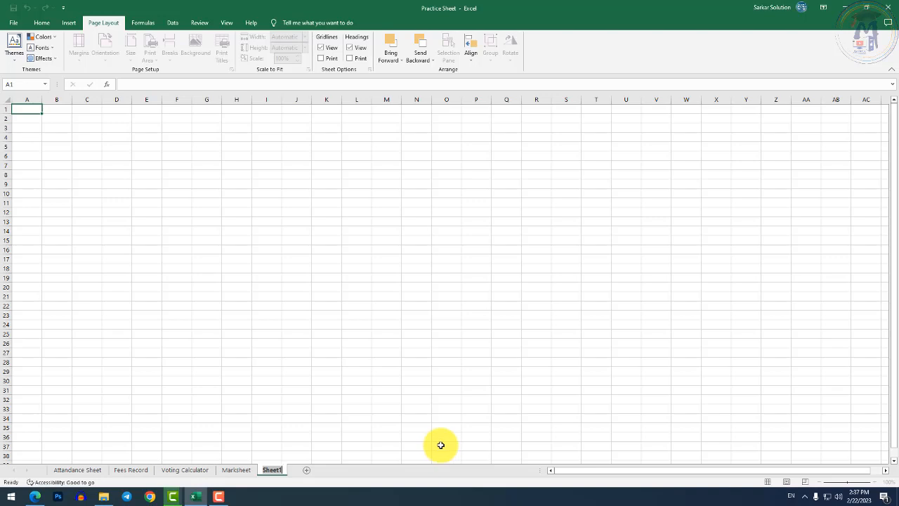
type("Electricity Bill")
key("Return")
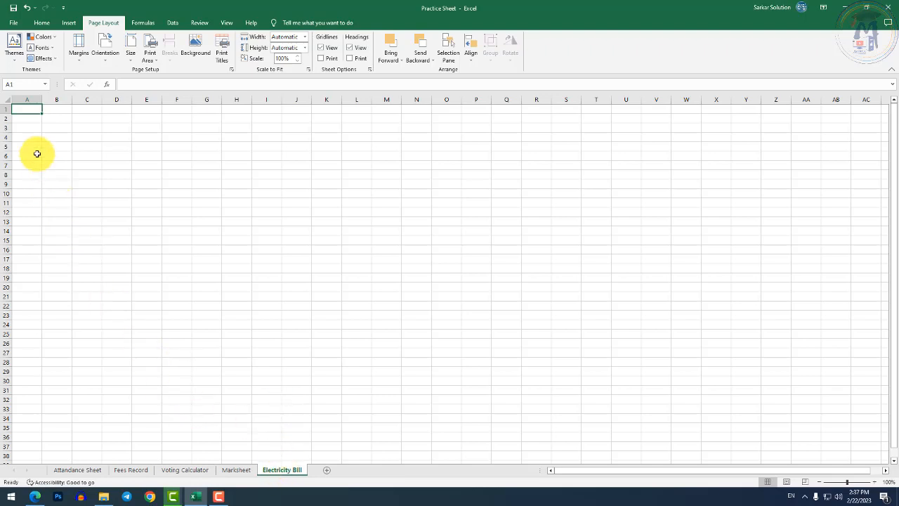
Enter the column heading S.no in cell A2 of the Electricity Bill sheet.
scroll(40, 145, "up", 10, "ctrl")
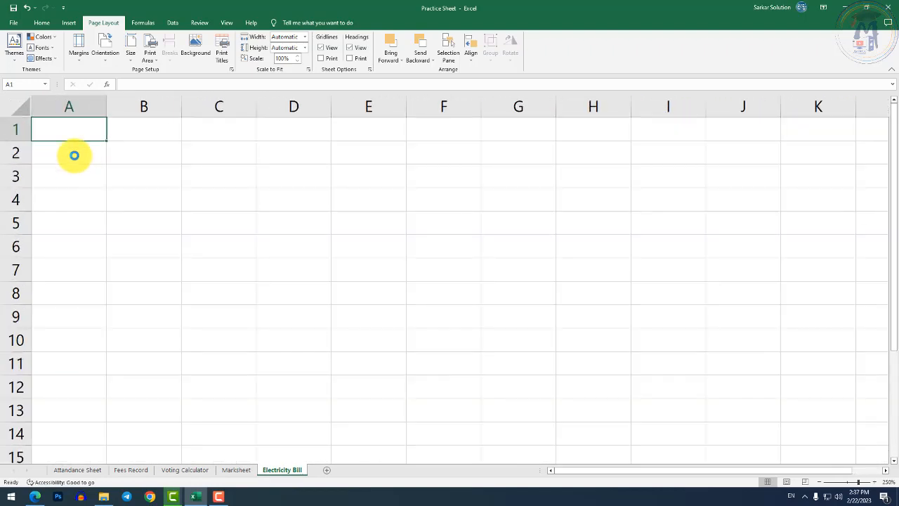
scroll(74, 160, "up", 1, "ctrl")
left_click(71, 162)
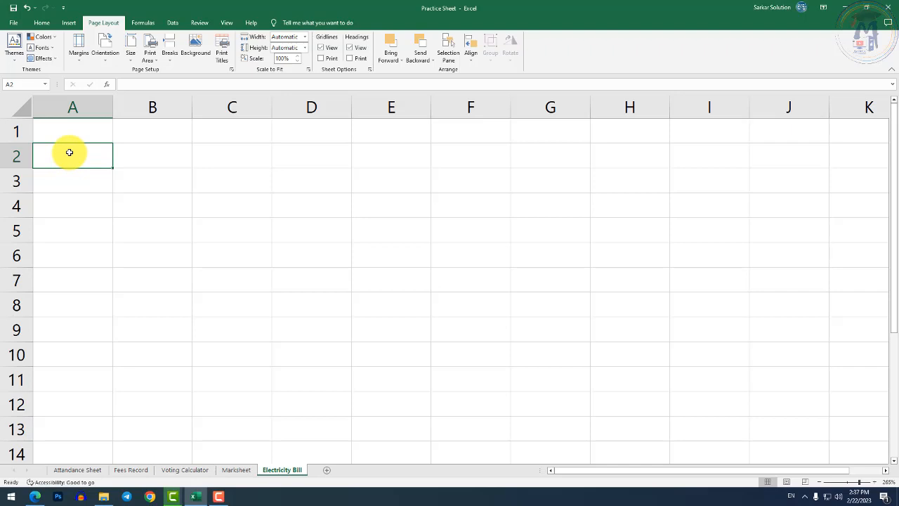
type("S.no")
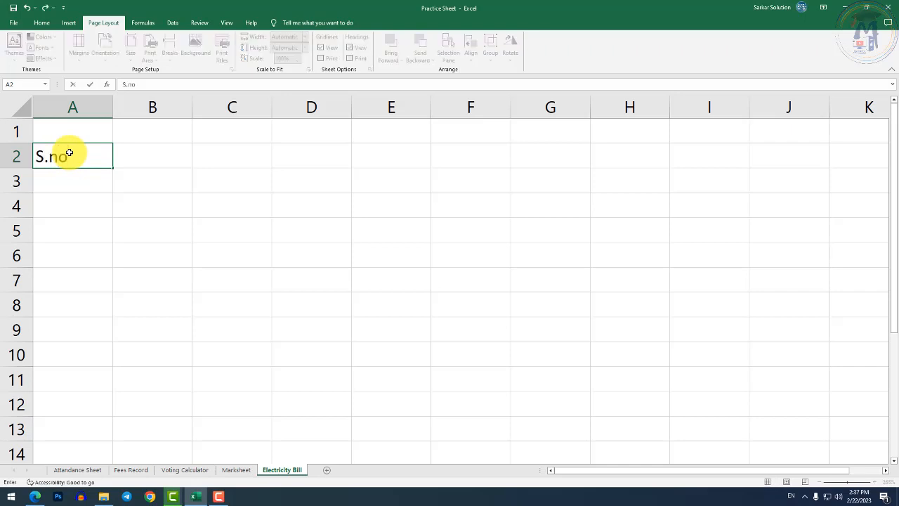
key("Return")
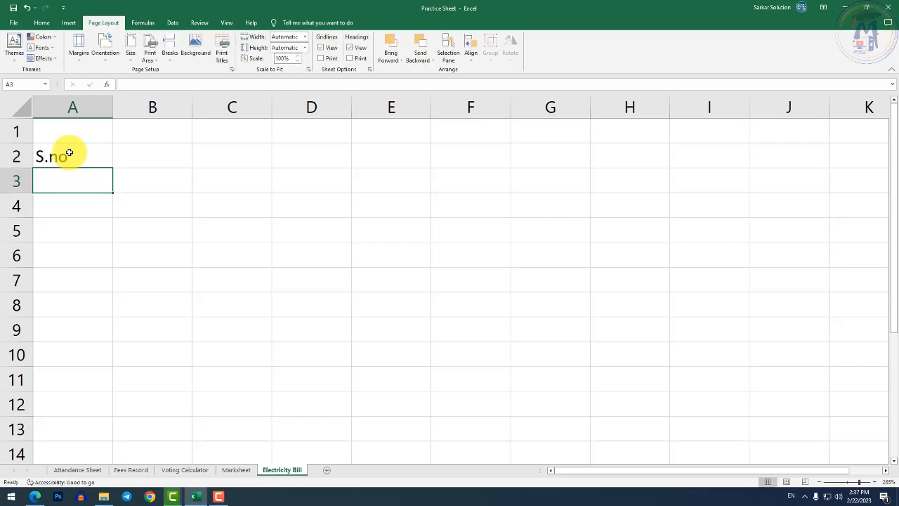
Enter the heading Customer Name in cell B2 and fit column B's width to the text.
key("Up")
key("Right")
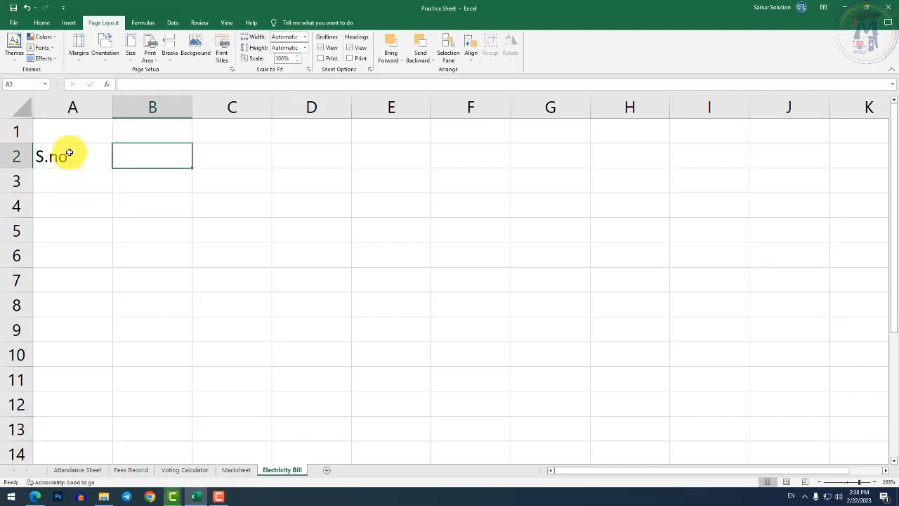
type("N")
key("BackSpace")
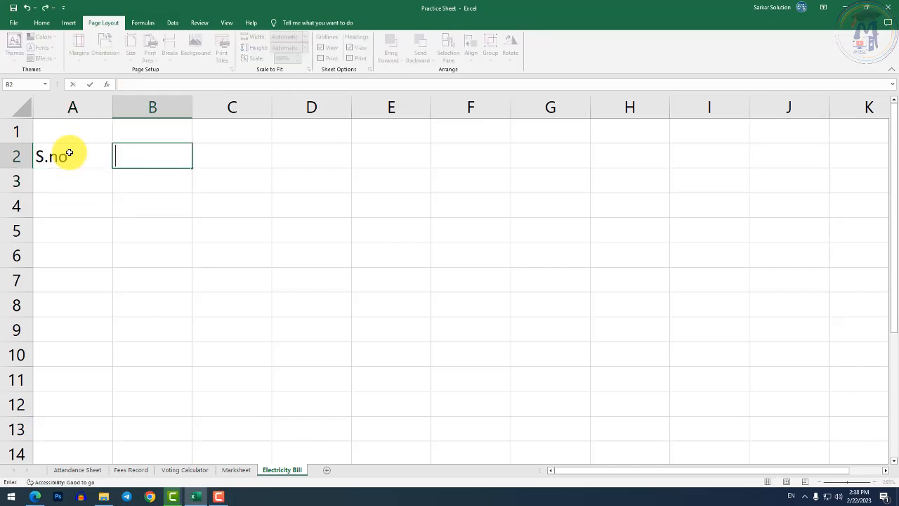
type("Customer Name")
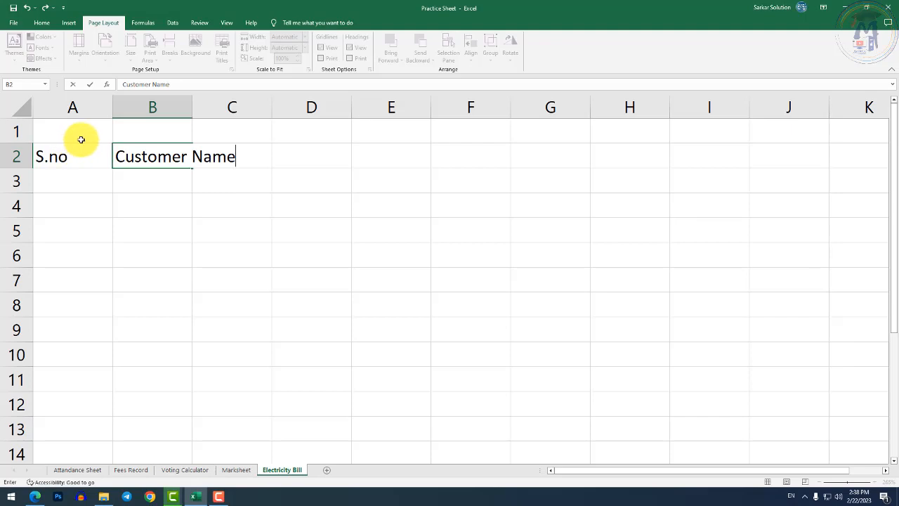
double_click(193, 111)
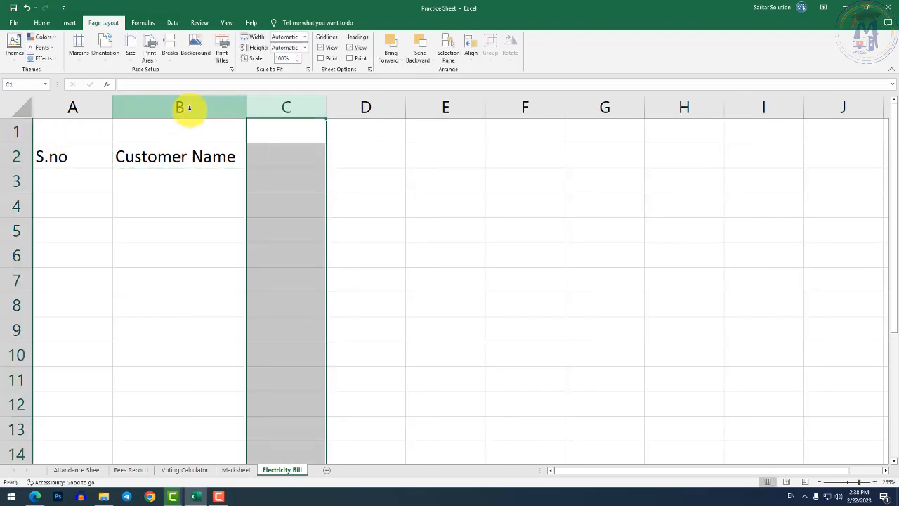
left_click(199, 113)
left_click(204, 176)
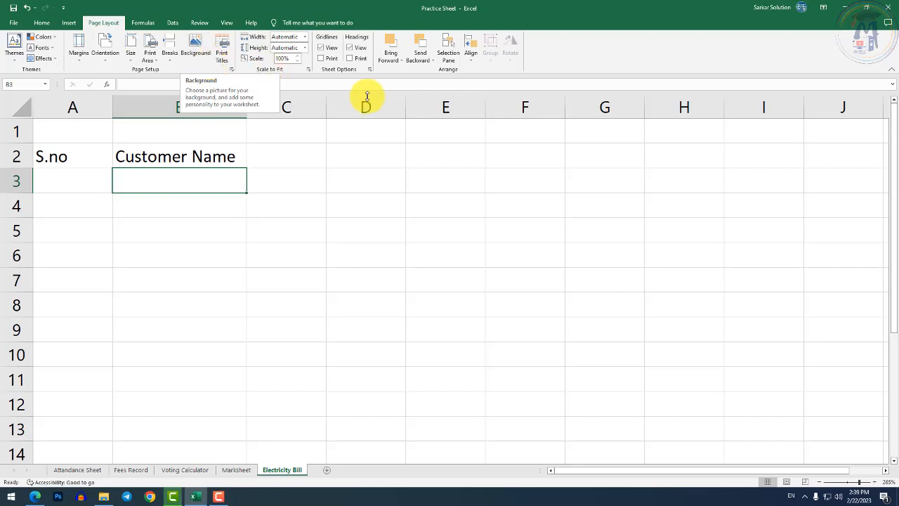
left_click(176, 159)
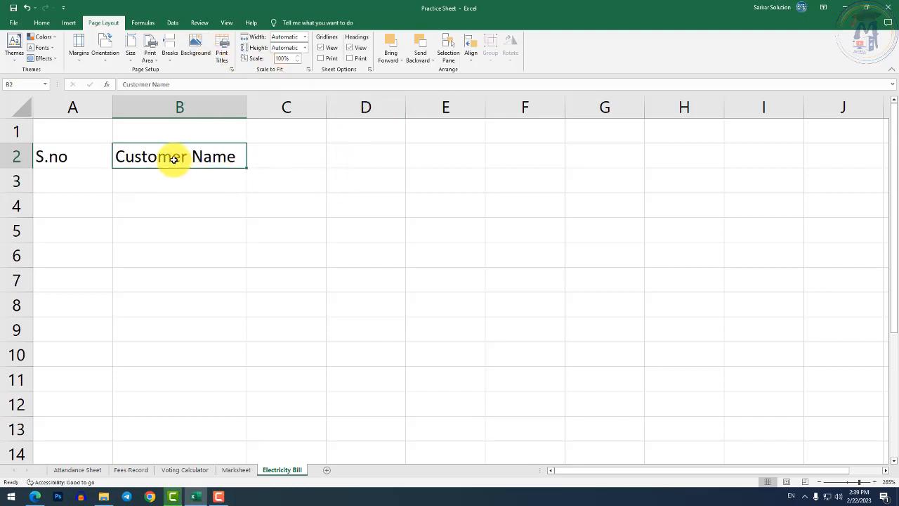
left_click(184, 179)
Enter the headings Unit in cell C2 and Price in cell D2.
left_click(315, 159)
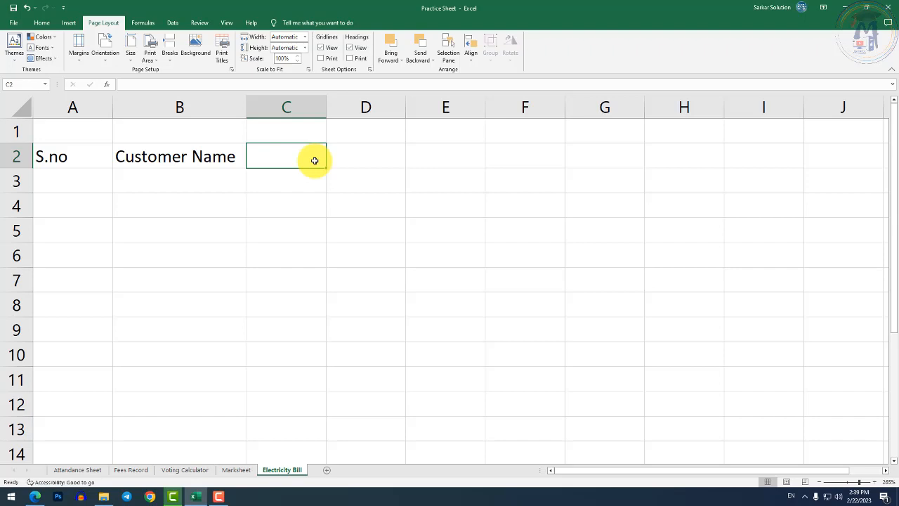
type("Unit")
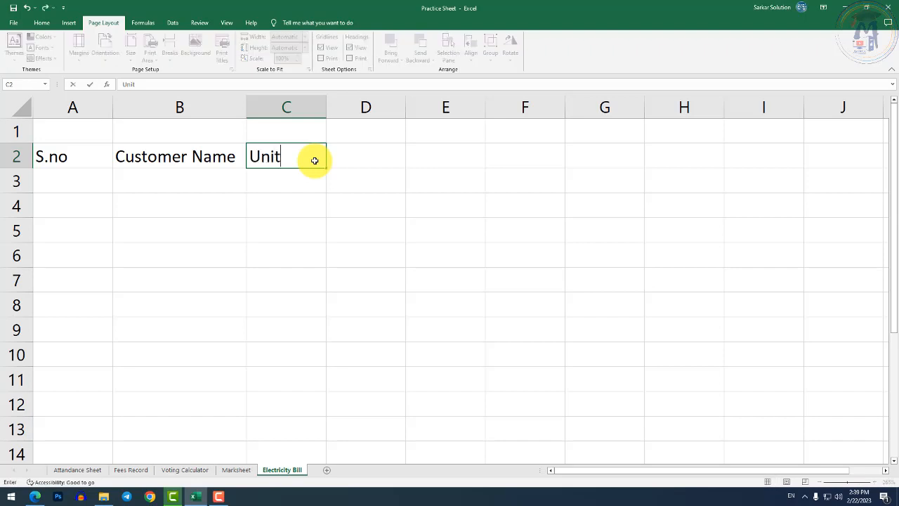
key("Tab")
type("Price")
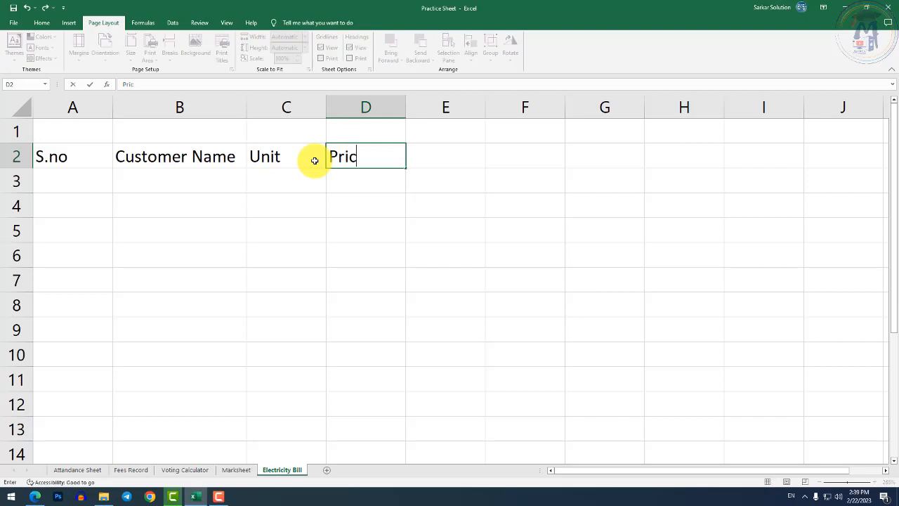
key("BackSpace")
key("BackSpace")
key("BackSpace")
key("BackSpace")
key("BackSpace")
type("Price")
key("Return")
key("Up")
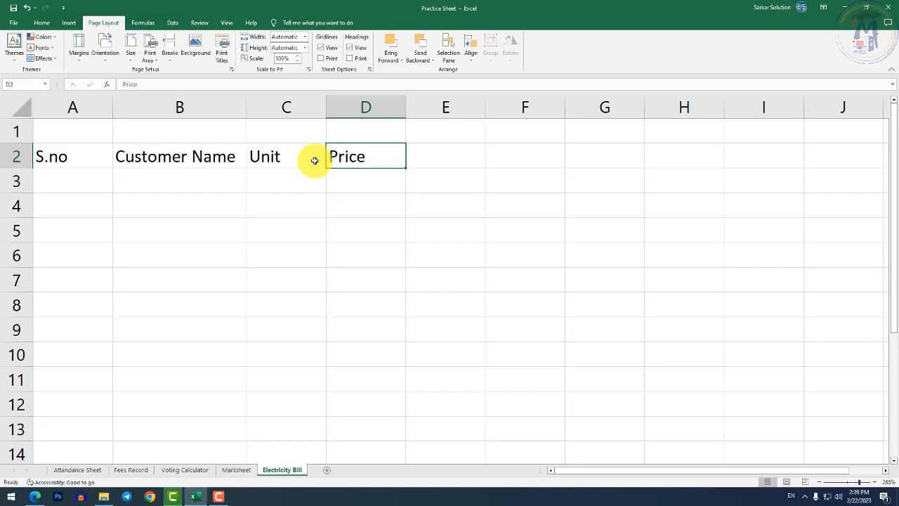
Enter the headings Tax in cell E2 and Late Fee in cell F2.
key("Right")
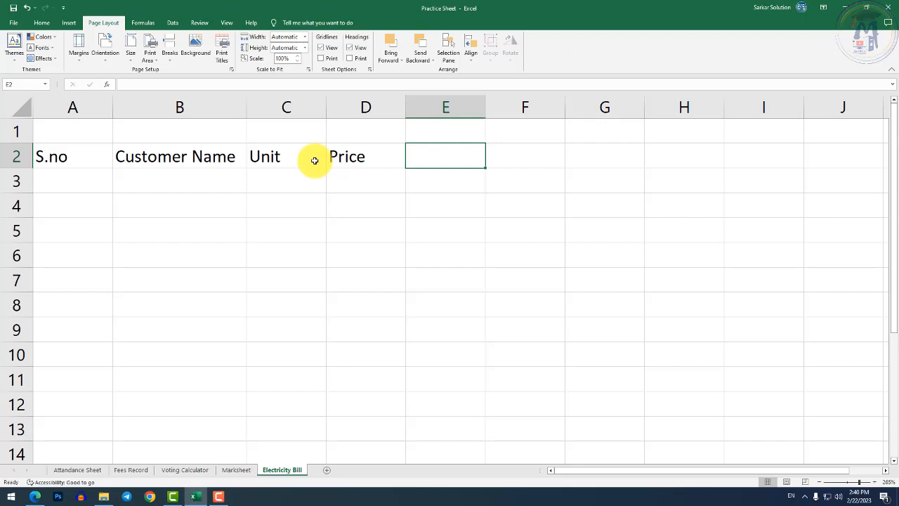
type("Tax")
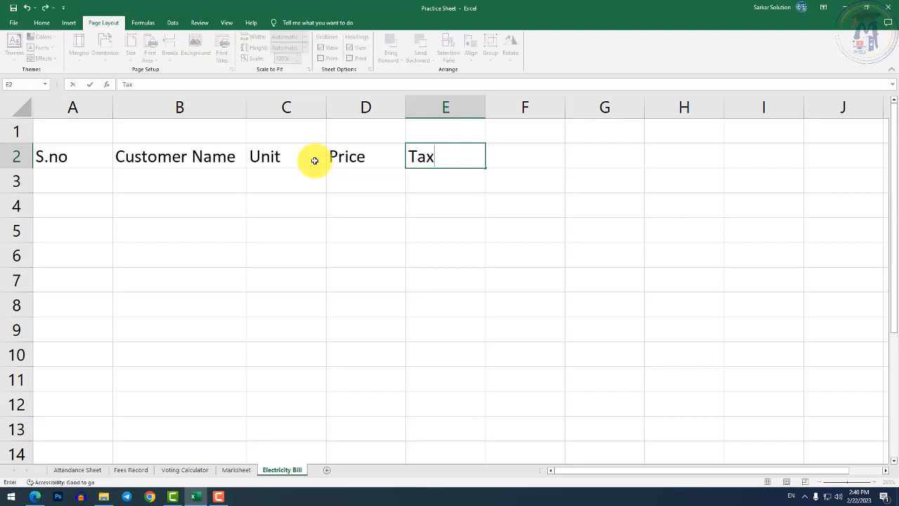
key("Tab")
type("Late Fee")
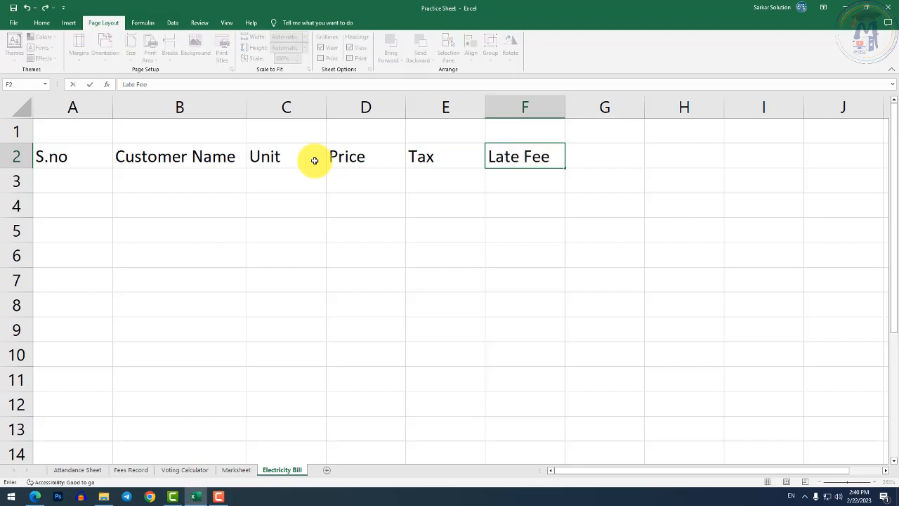
key("Return")
key("Up")
Enter the heading Total Amount in cell G2 and fit column G's width to the text.
key("Right")
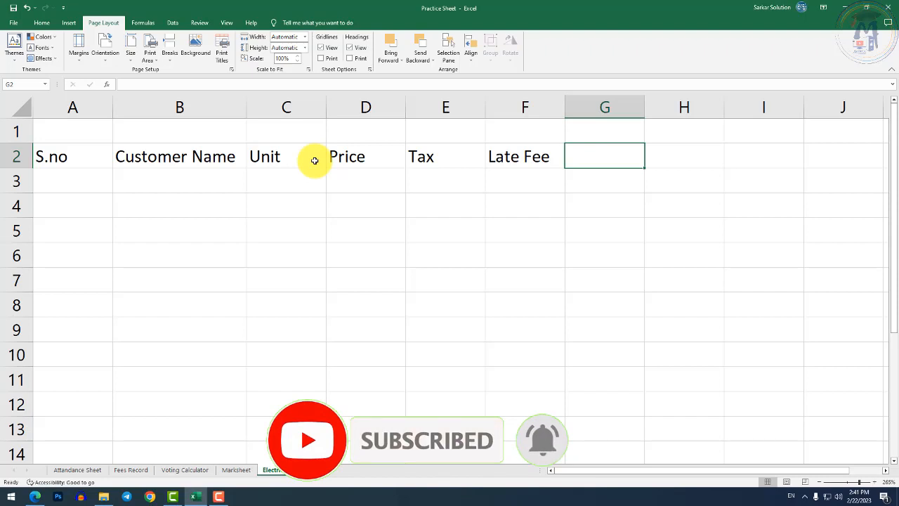
type("Total ")
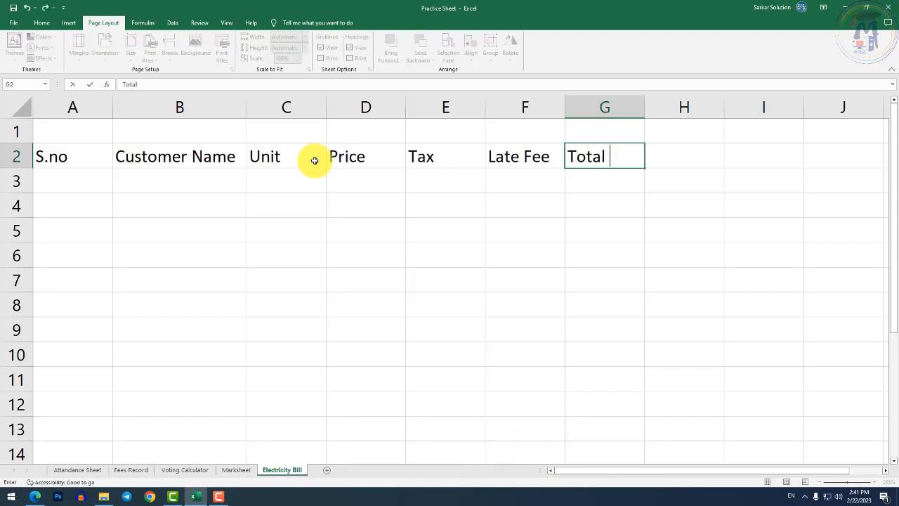
type("Amount")
key("Return")
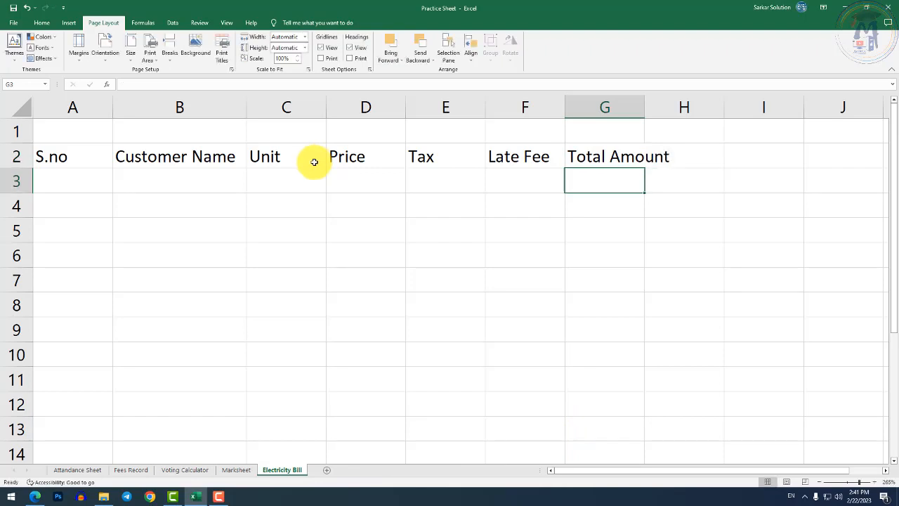
double_click(647, 110)
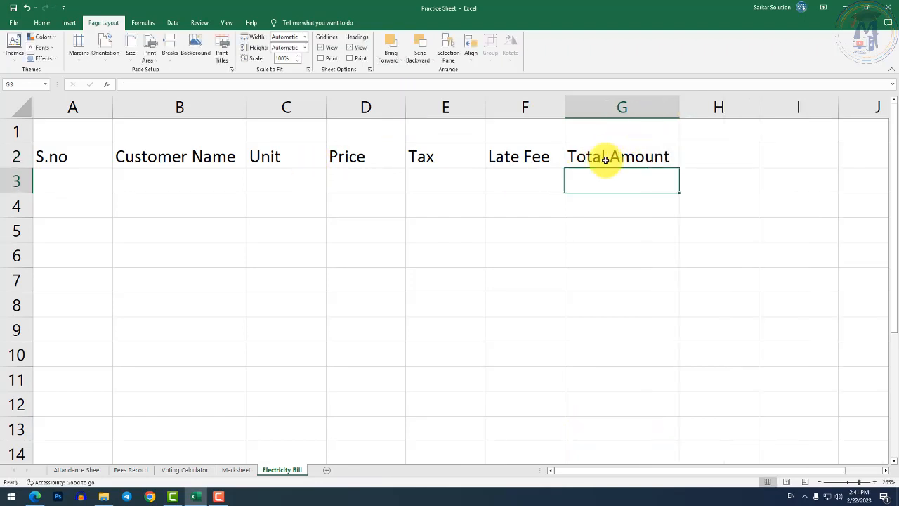
Merge and center cells A1 to G1 and enter the title Electricity Bill Sheet.
left_click_drag(90, 131, 572, 137)
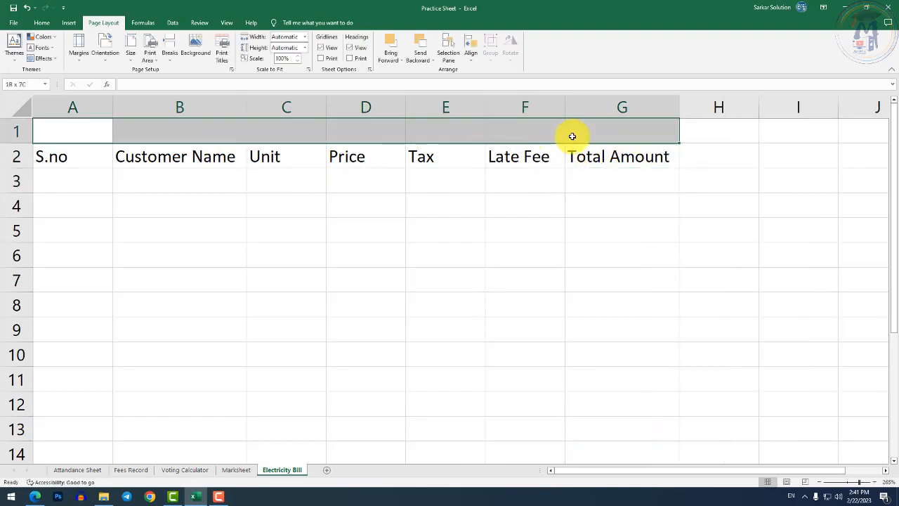
left_click(41, 23)
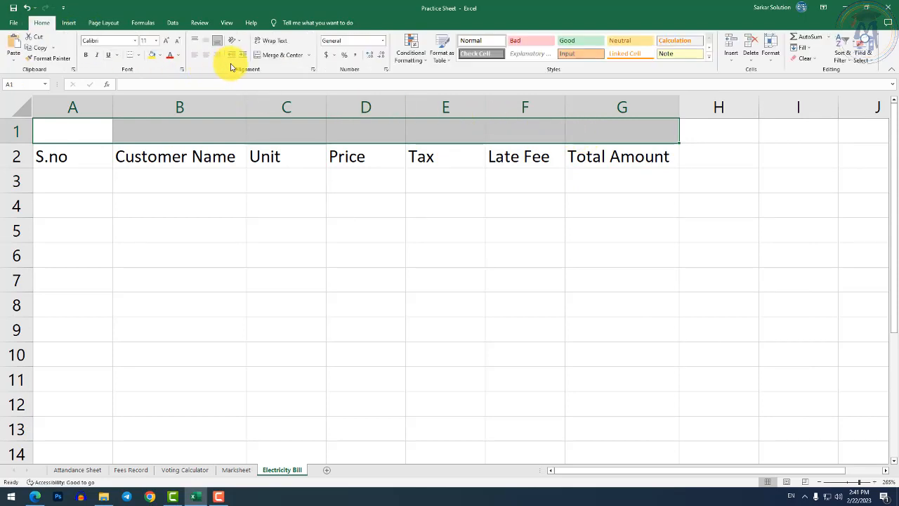
left_click(281, 55)
type("Elec")
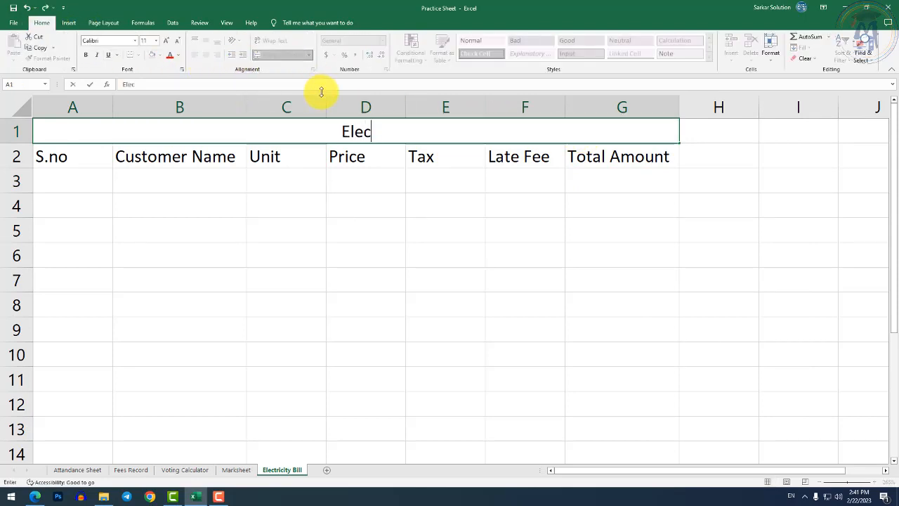
type("tricity Bill Sheet")
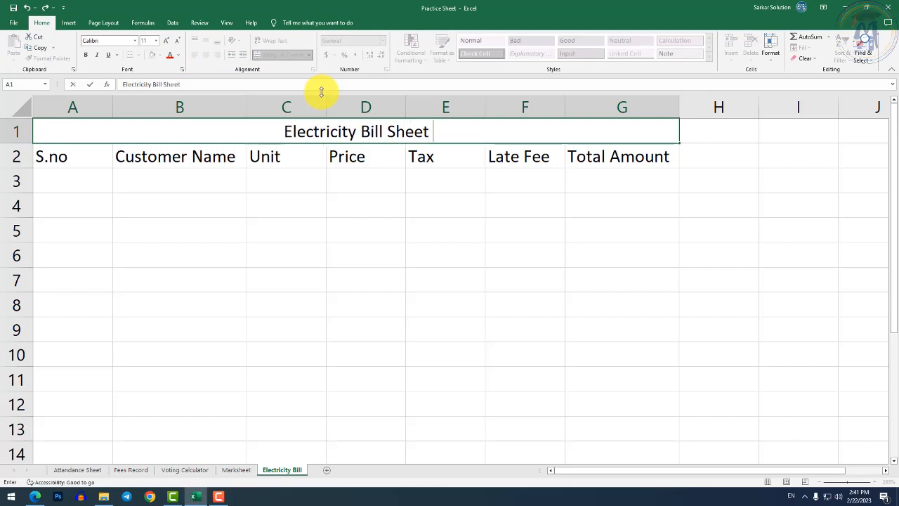
key("Return")
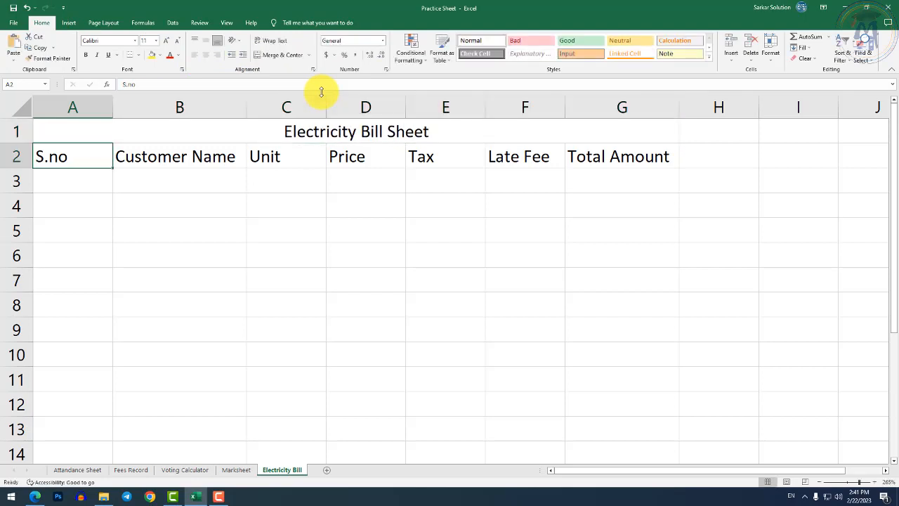
Set the worksheet's paper size to A4.
left_click(307, 127)
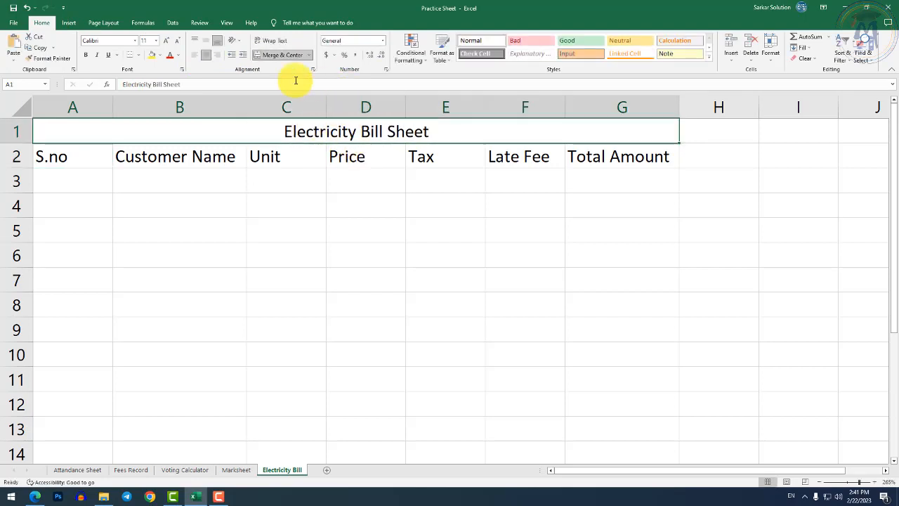
left_click(146, 24)
left_click(115, 25)
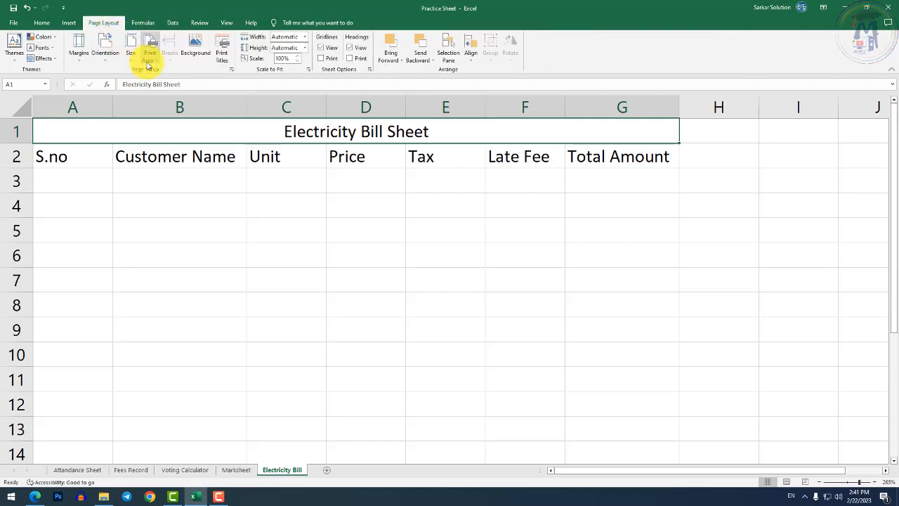
left_click(130, 53)
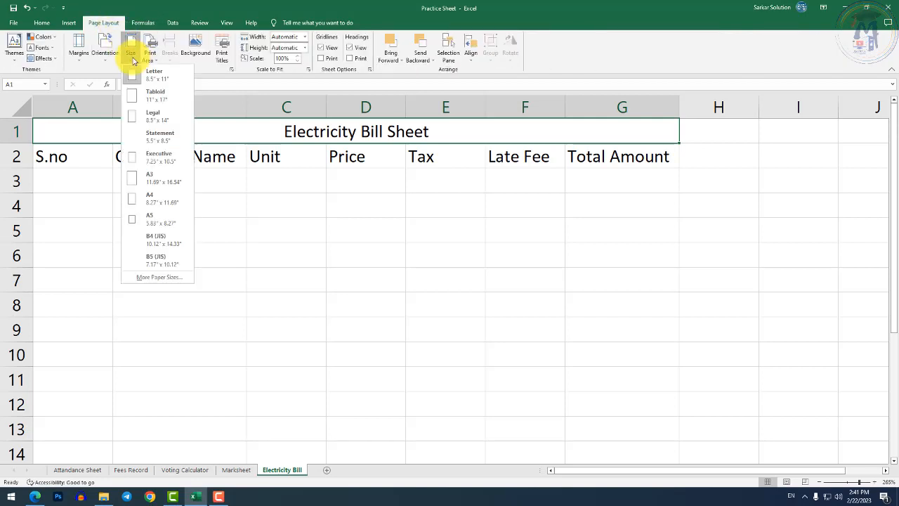
left_click(161, 198)
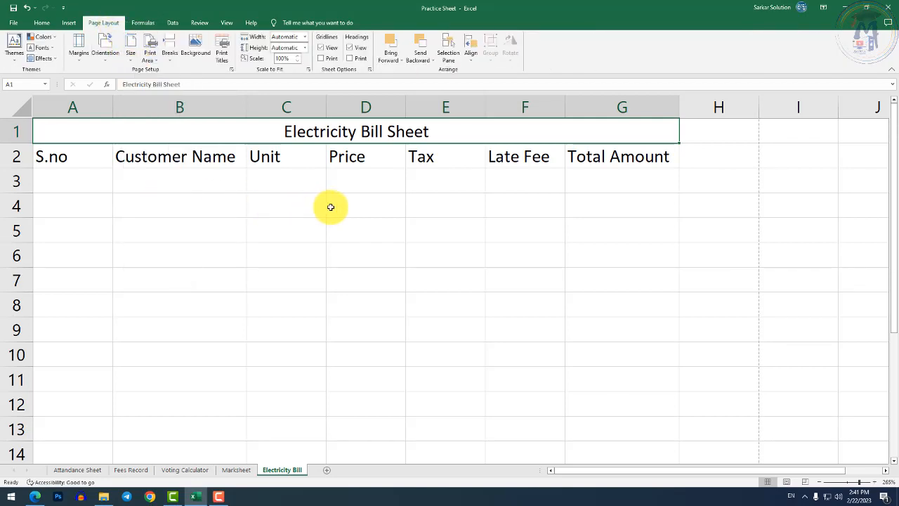
left_click(439, 181)
left_click(613, 154)
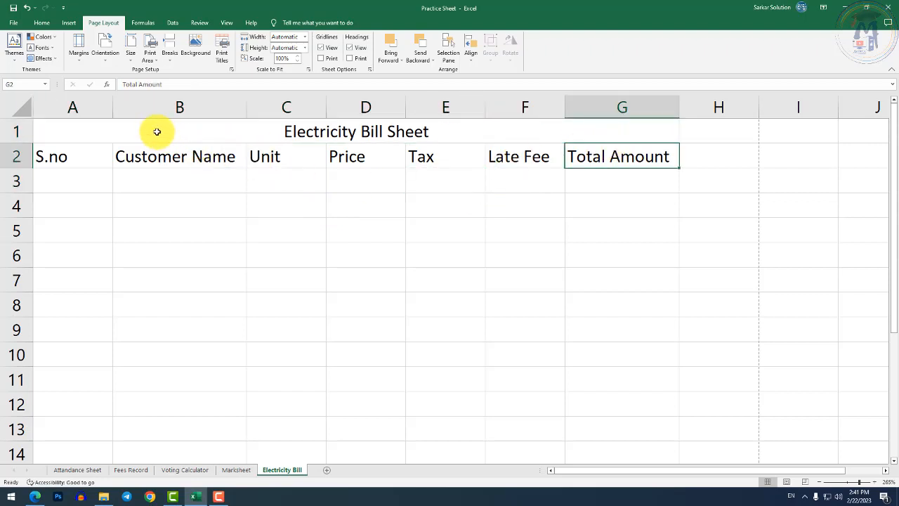
Enter the serial numbers 1 to 5 in cells A3 to A7 under S.no.
left_click(155, 156)
left_click(94, 179)
type("1")
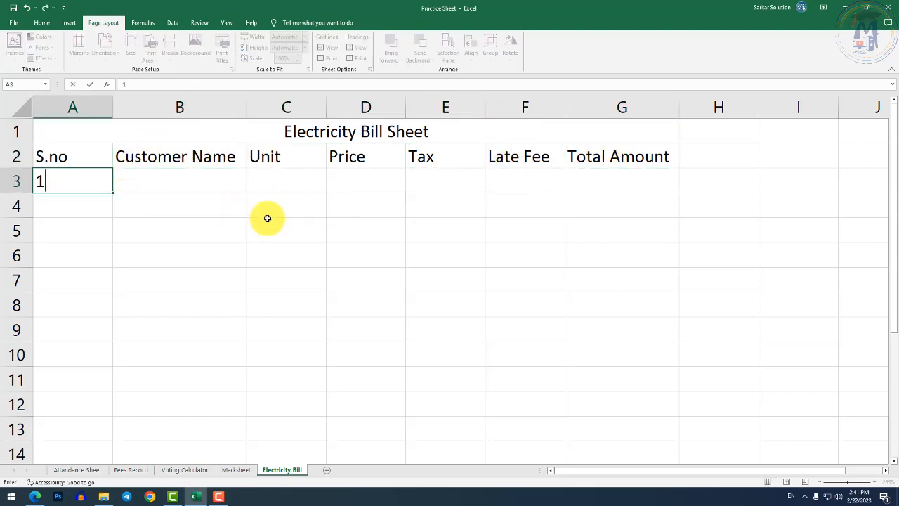
key("Return")
type("2")
key("Return")
type("3")
key("Return")
type("4")
key("Return")
type("5")
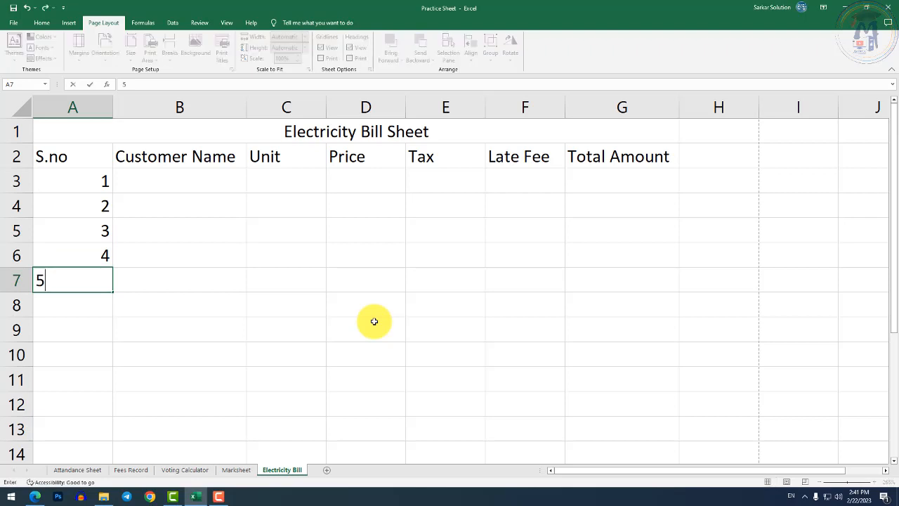
key("Return")
Enter the customer names A, B, C and D in cells B3 to B6 under Customer Name.
key("Up")
key("Up")
key("Up")
key("Up")
key("Up")
key("Right")
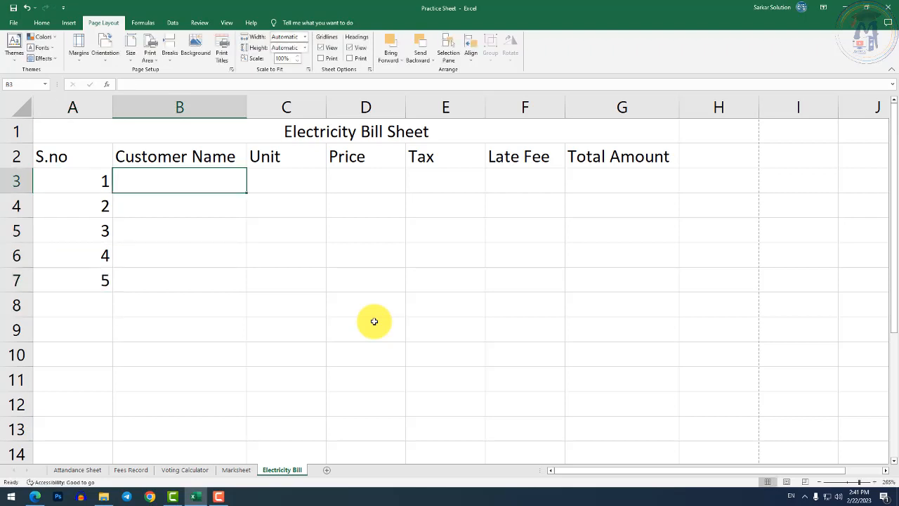
type("A")
key("Return")
type("B")
key("Return")
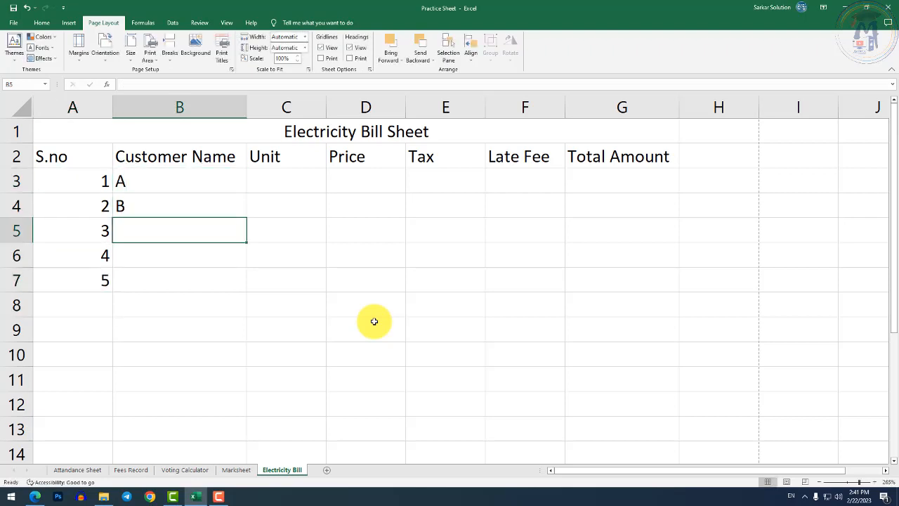
type("C")
key("Return")
type("D")
Correct the entry in cell B5 to the single letter C and enter E in cell B7.
key("Up")
key("Up")
key("Down")
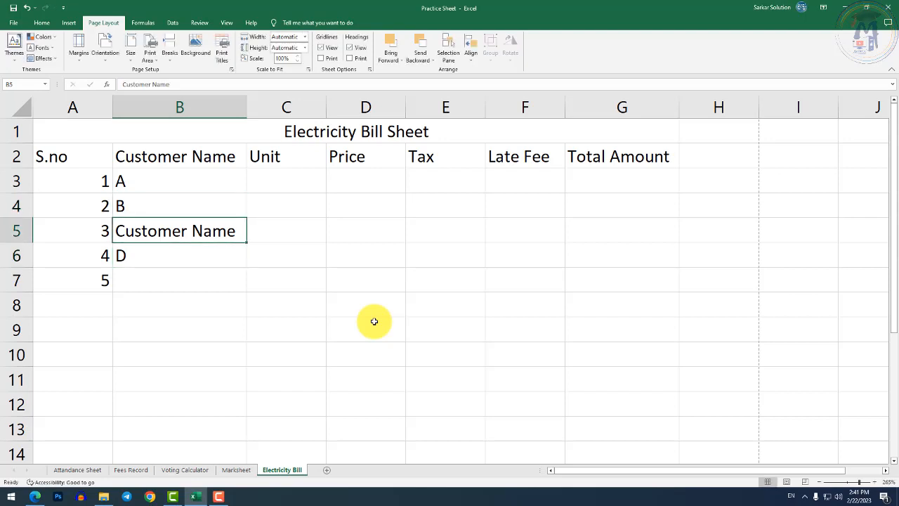
type("D")
key("BackSpace")
type("C")
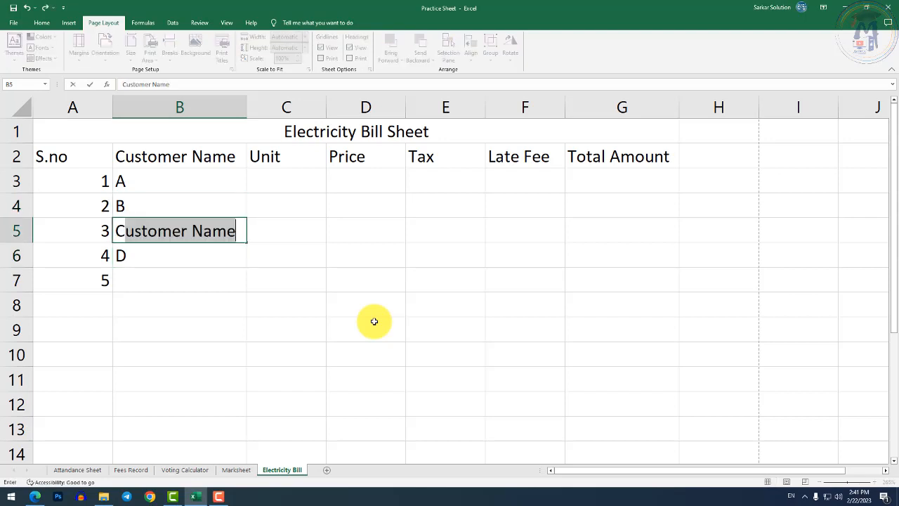
key("Return")
key("Return")
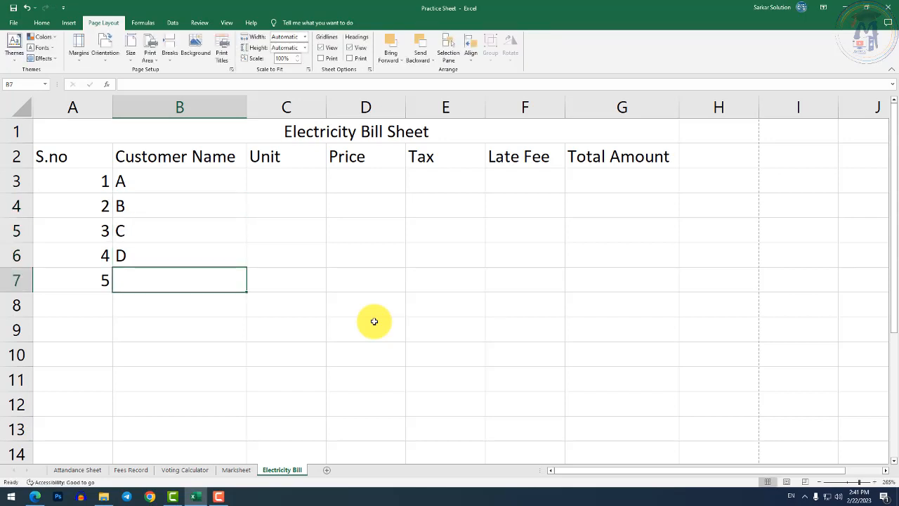
type("E")
key("Up")
key("Up")
key("Up")
key("Up")
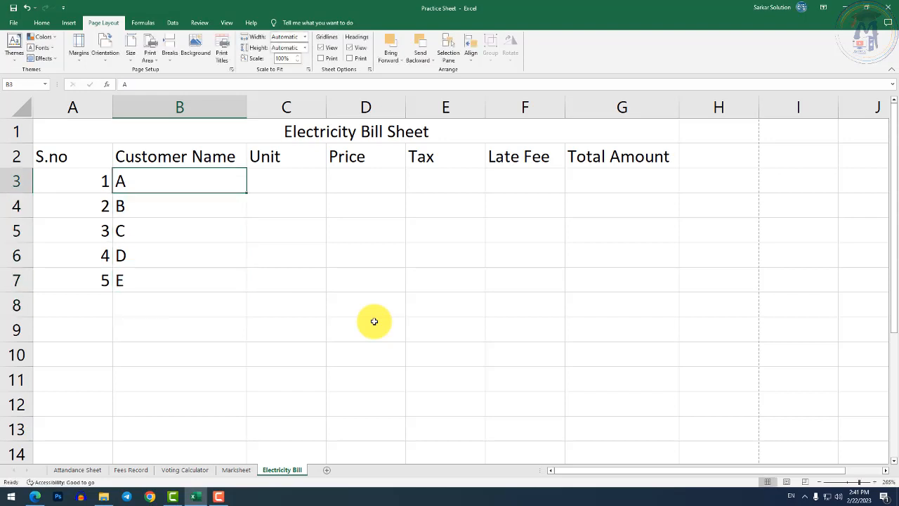
Enter the unit values 150, 200, 700, 300 and 140 in cells C3 to C7.
key("Right")
type("150")
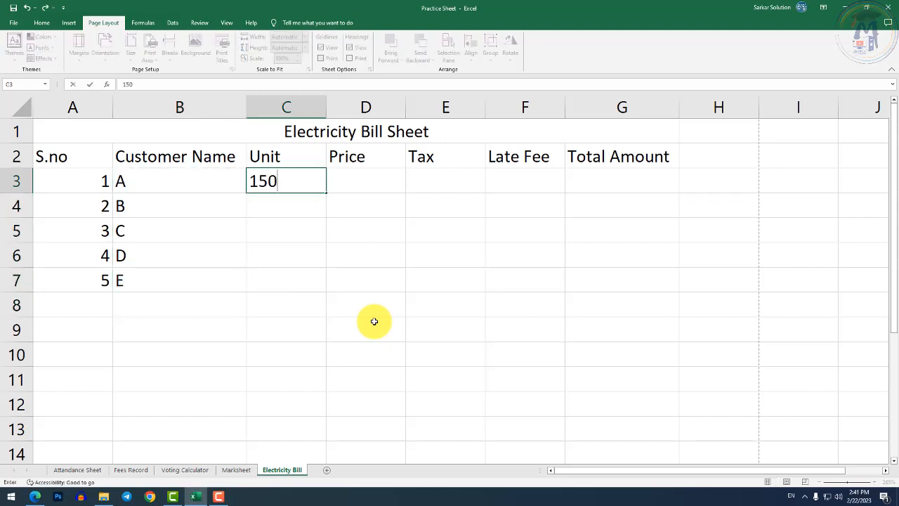
key("Return")
type("2000")
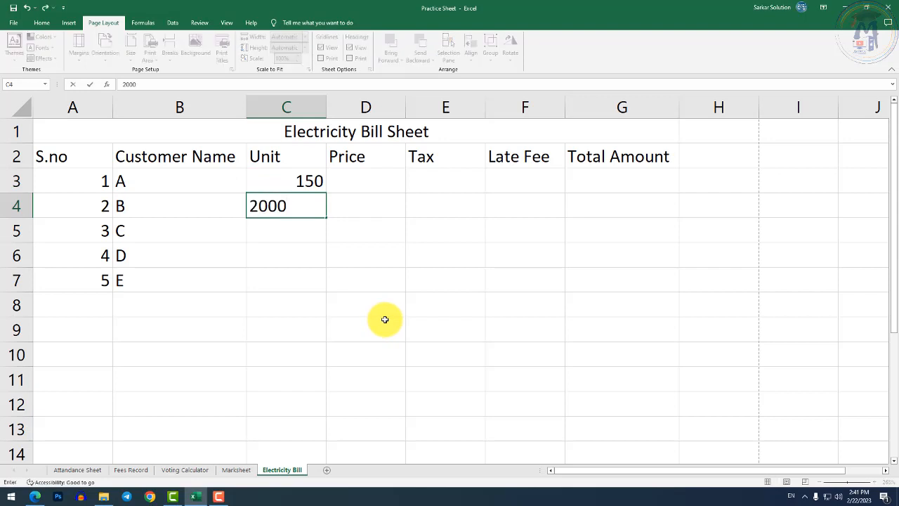
key("BackSpace")
key("Return")
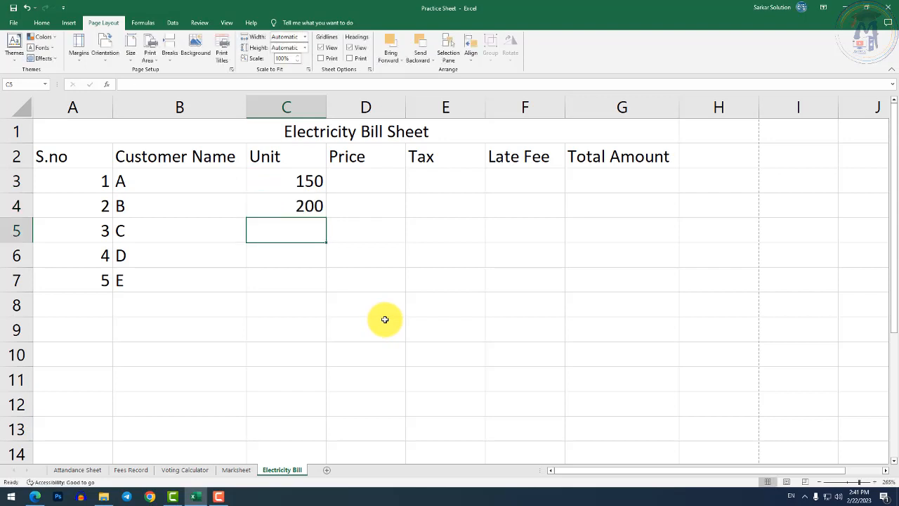
type("7000")
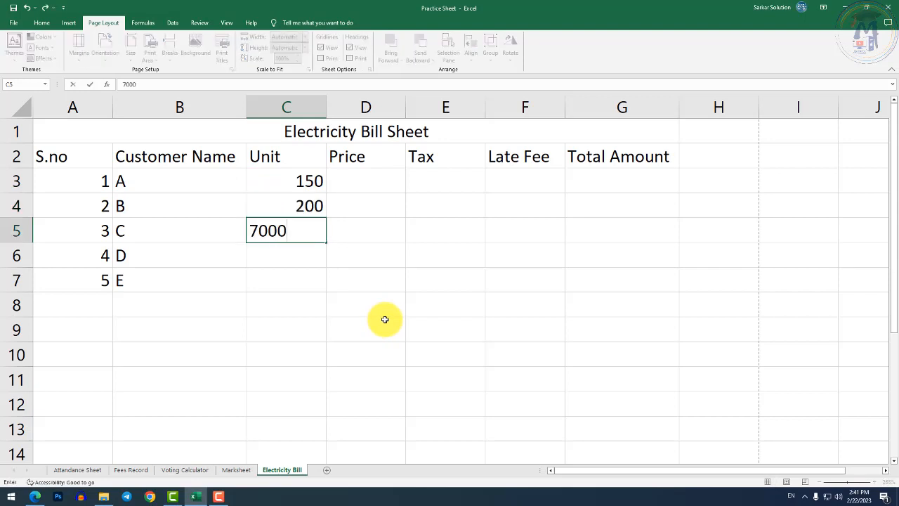
key("BackSpace")
key("Return")
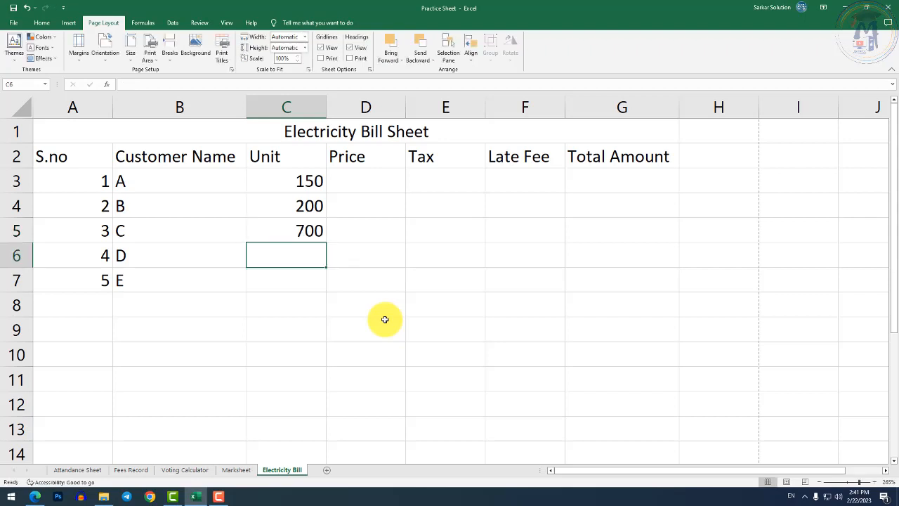
type("300")
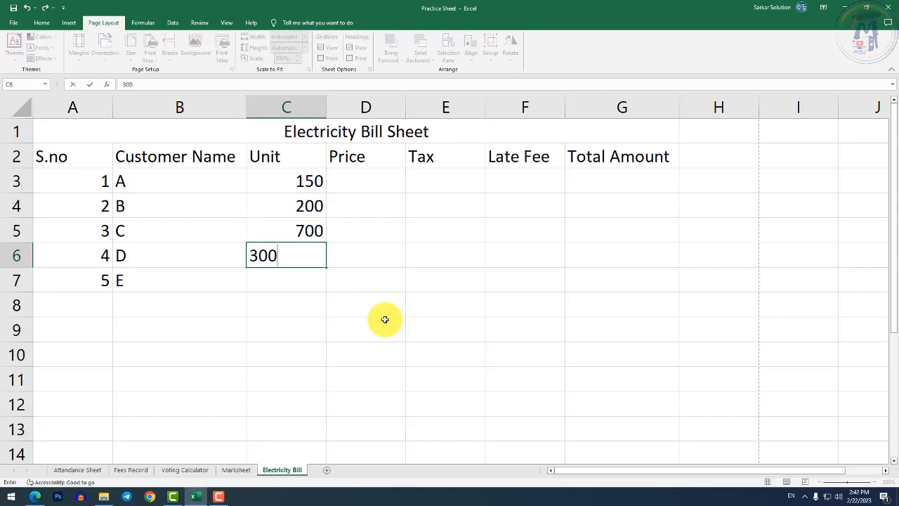
key("Return")
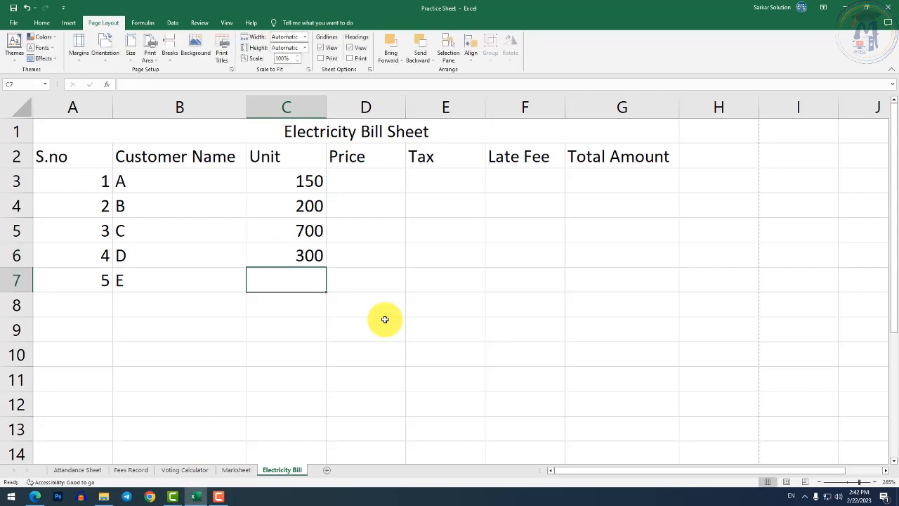
type("140")
key("Return")
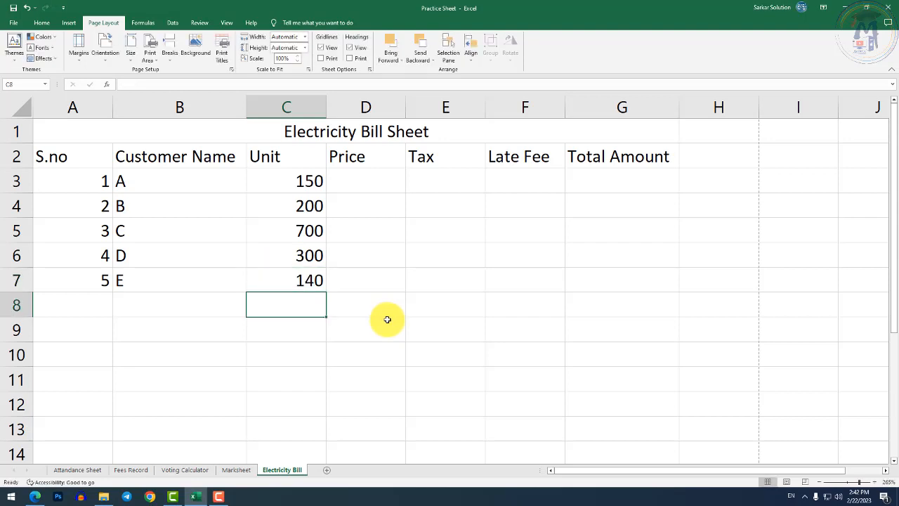
left_click_drag(305, 180, 309, 277)
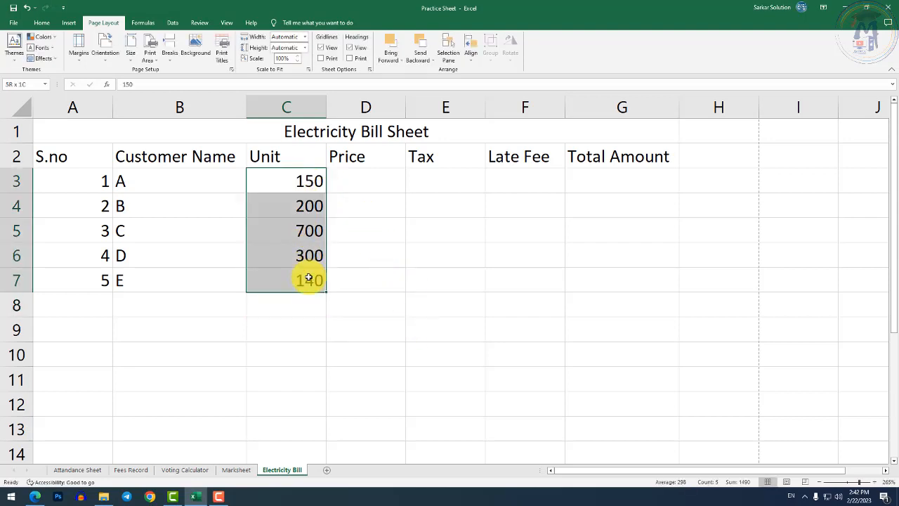
left_click(306, 181)
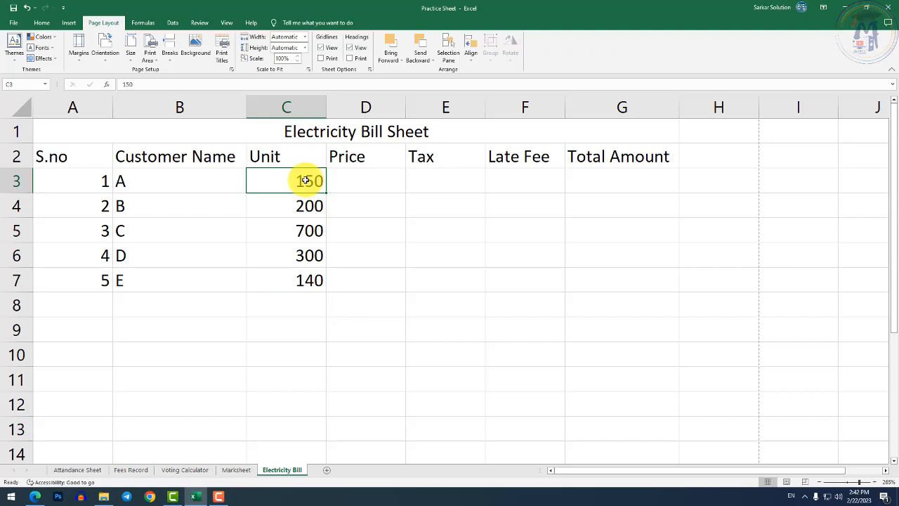
left_click_drag(306, 181, 300, 281)
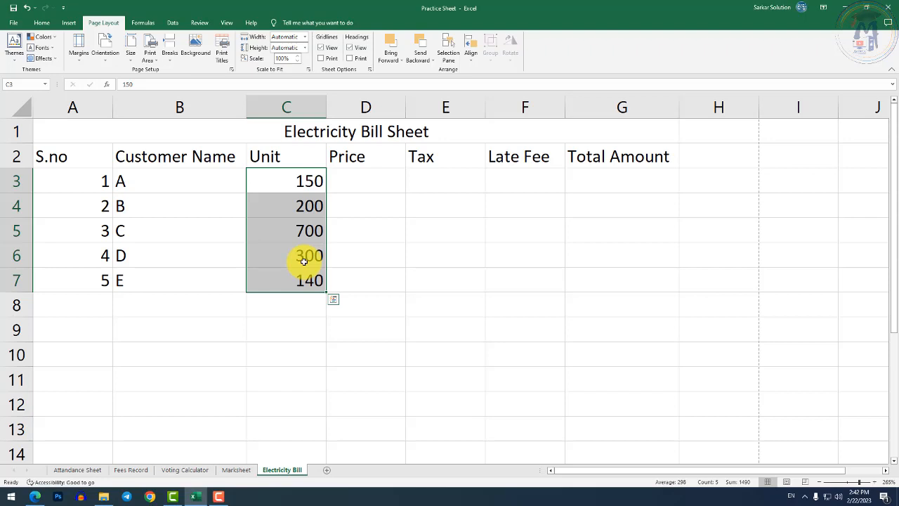
left_click(303, 182)
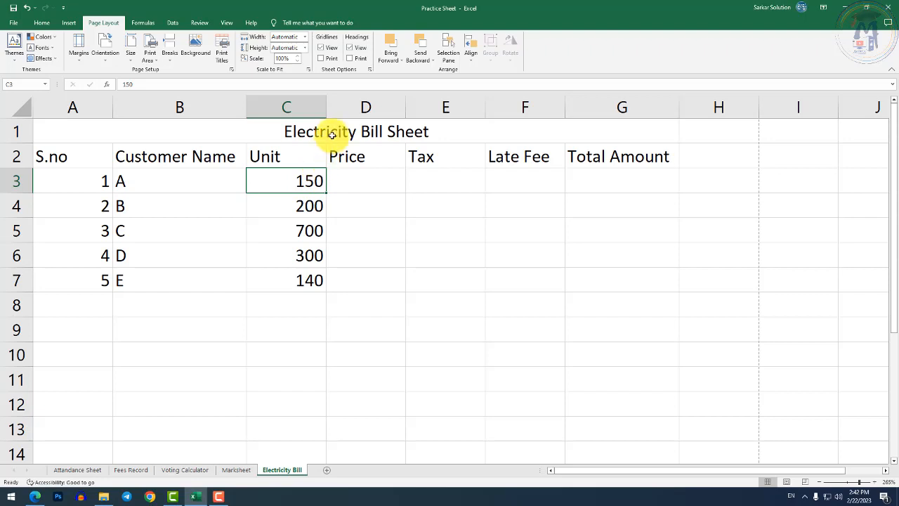
left_click(301, 207)
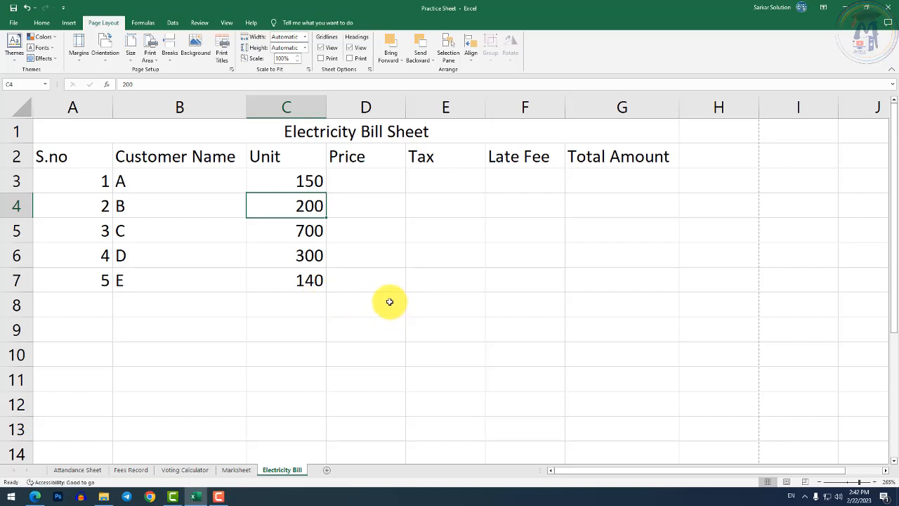
left_click(353, 181)
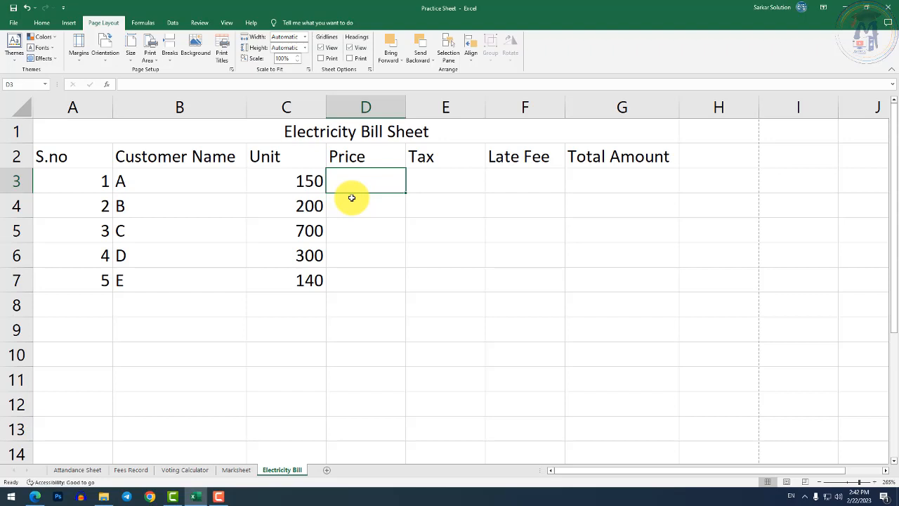
left_click(293, 180)
left_click(344, 183)
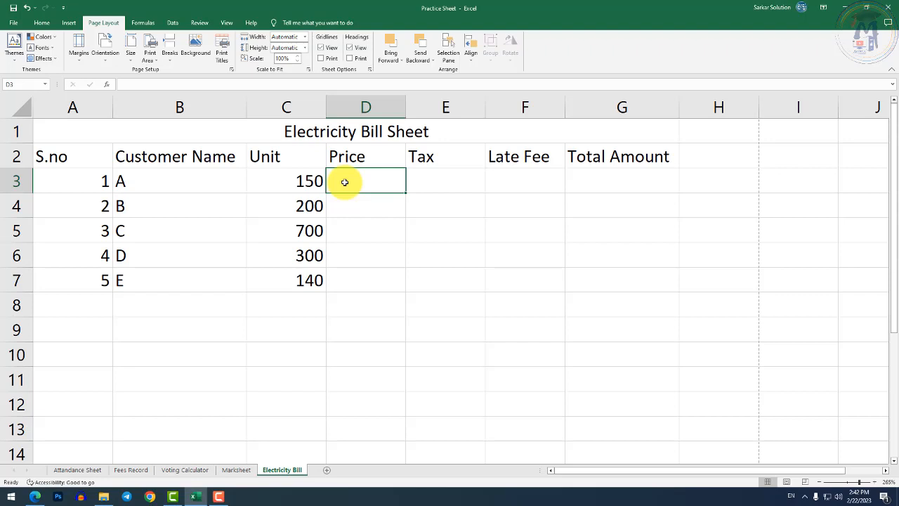
Change customer A's unit value in cell C3 to 205.
left_click(295, 180)
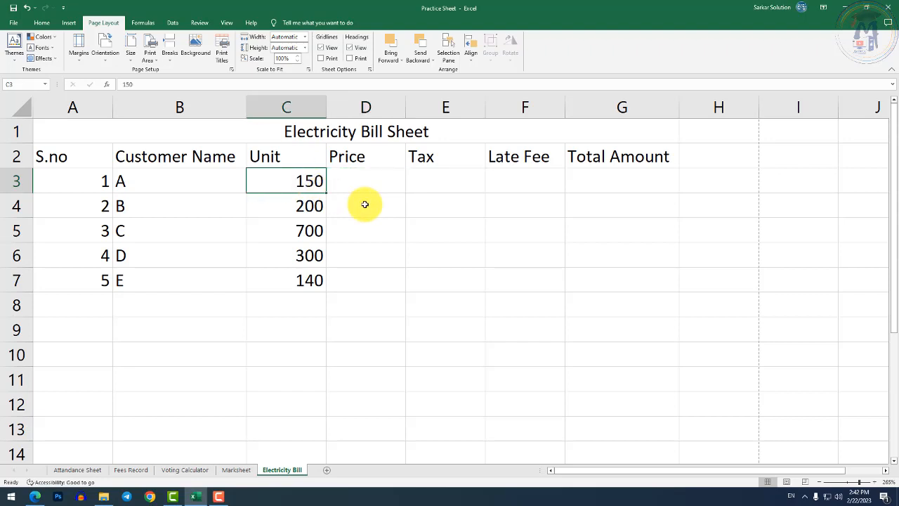
type("205")
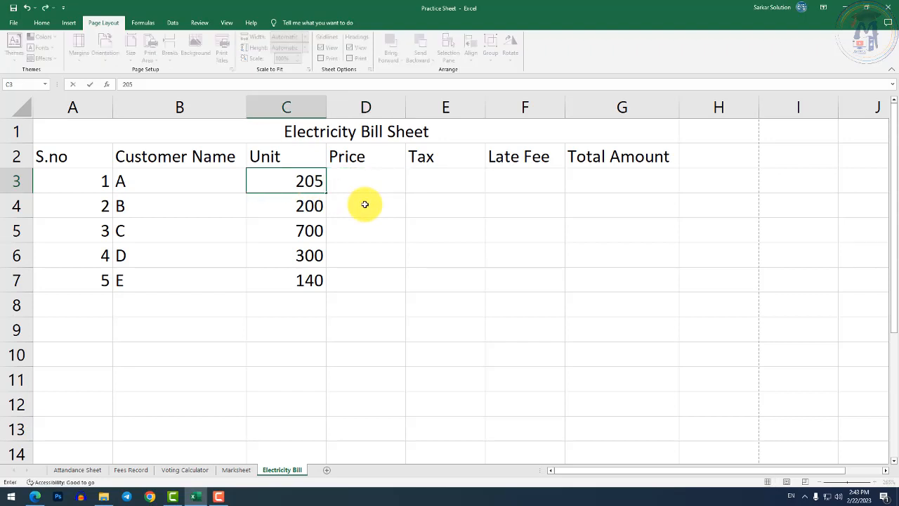
key("Return")
left_click(365, 180)
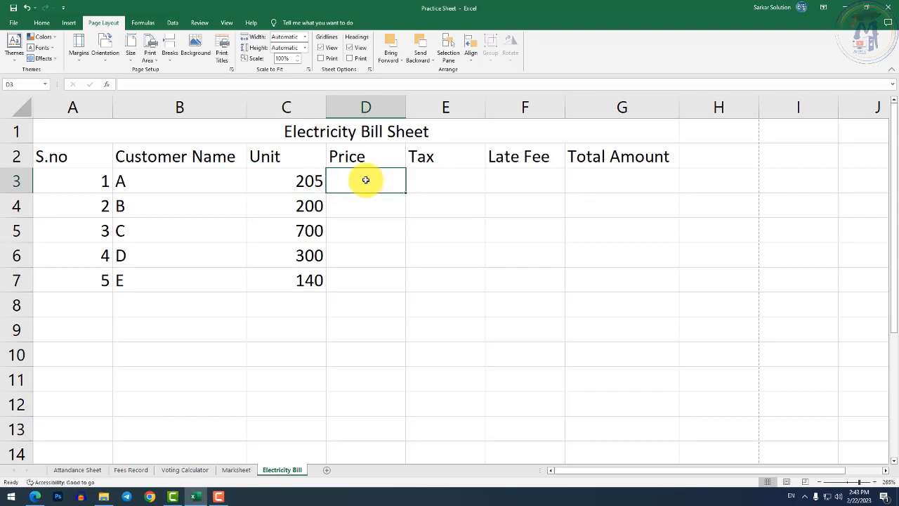
left_click(316, 180)
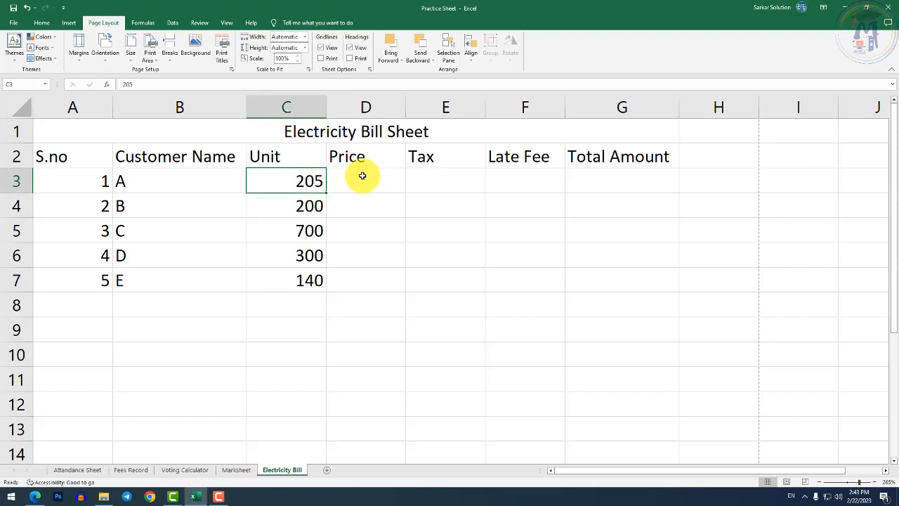
left_click(342, 175)
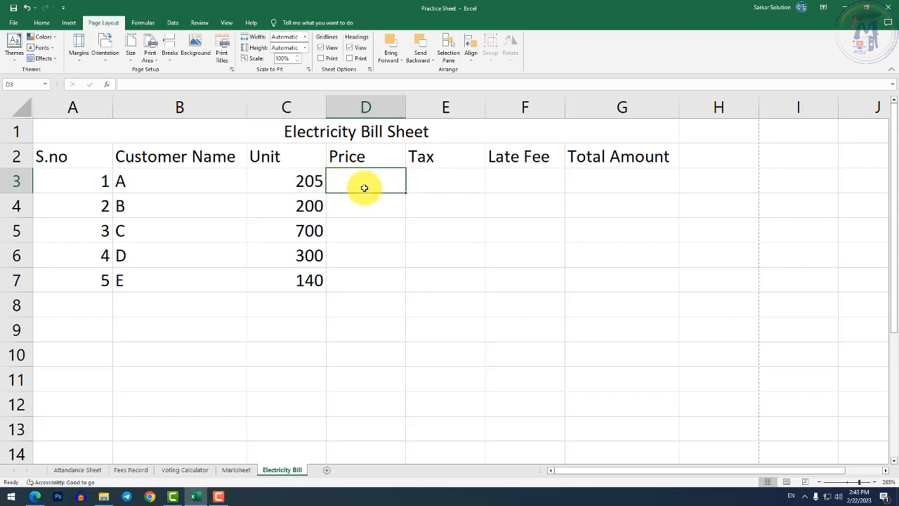
Rename the Price heading in cell D2 to Amount.
left_click(354, 156)
type("Amount")
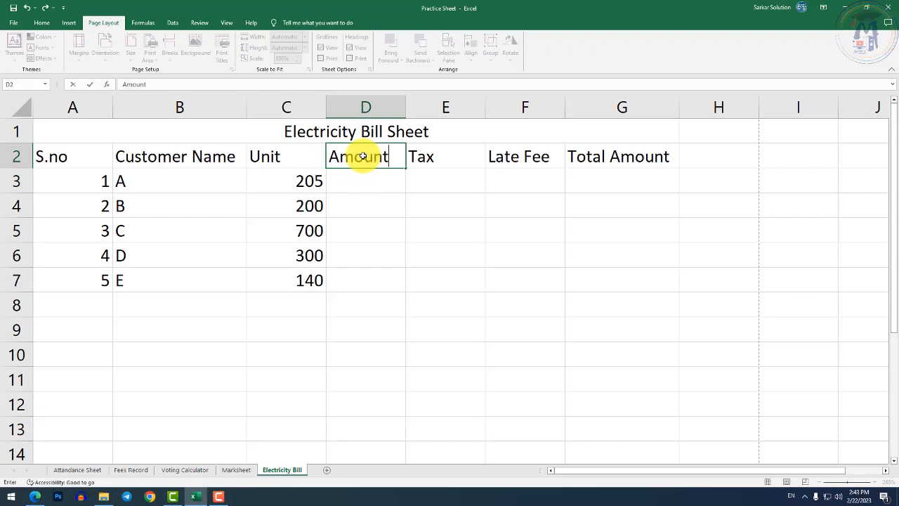
key("Return")
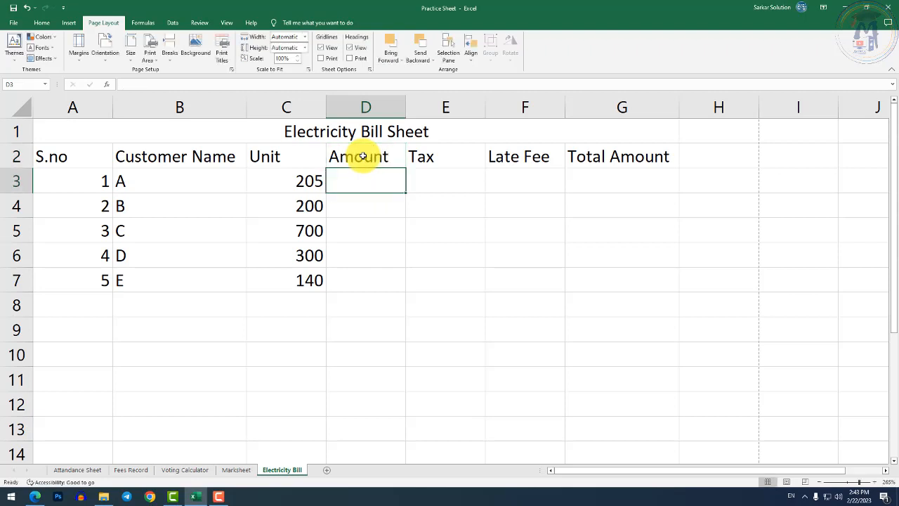
Enter the formula =IF(C3>=200, C3*10, C3*5) in customer A's Amount cell D3.
type("=if")
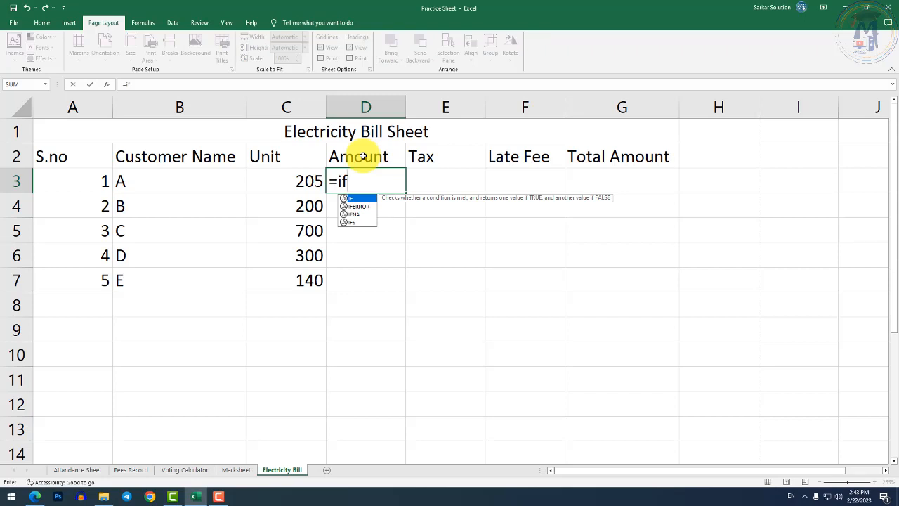
type("(")
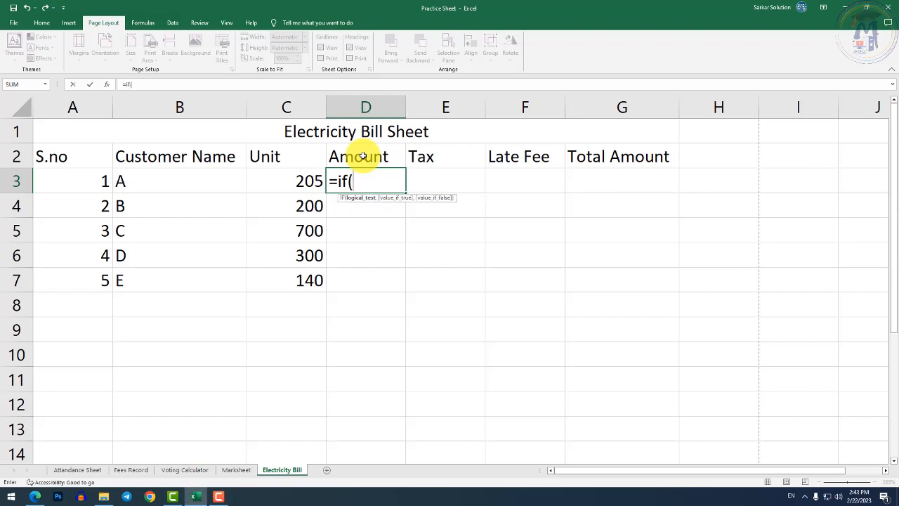
type("c")
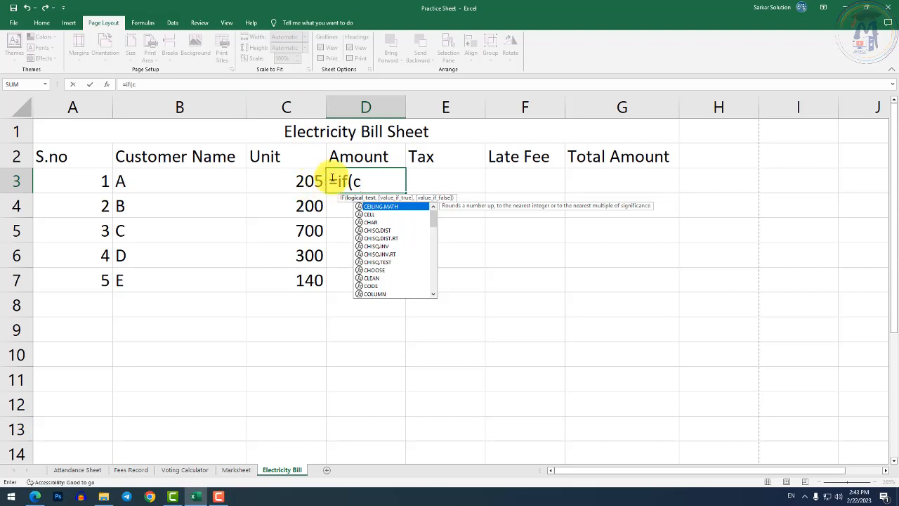
type("3>=")
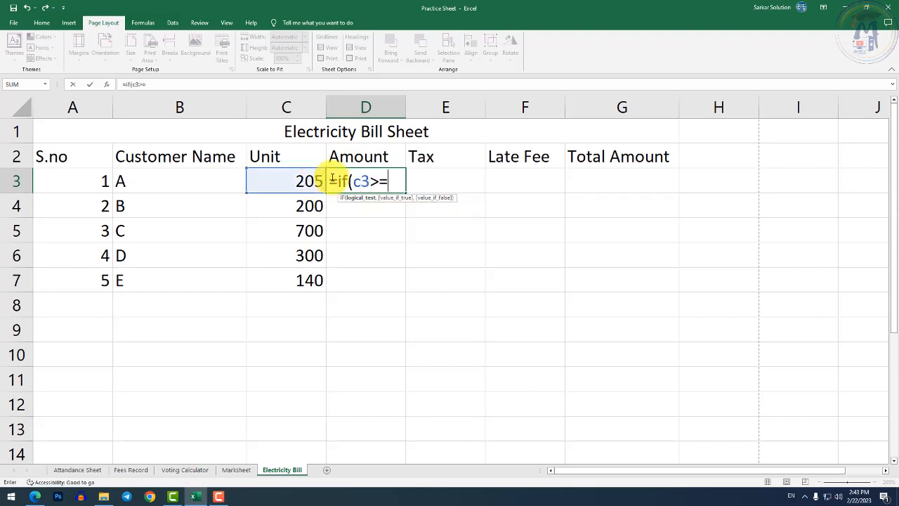
type("2")
key("BackSpace")
type("200")
type(",")
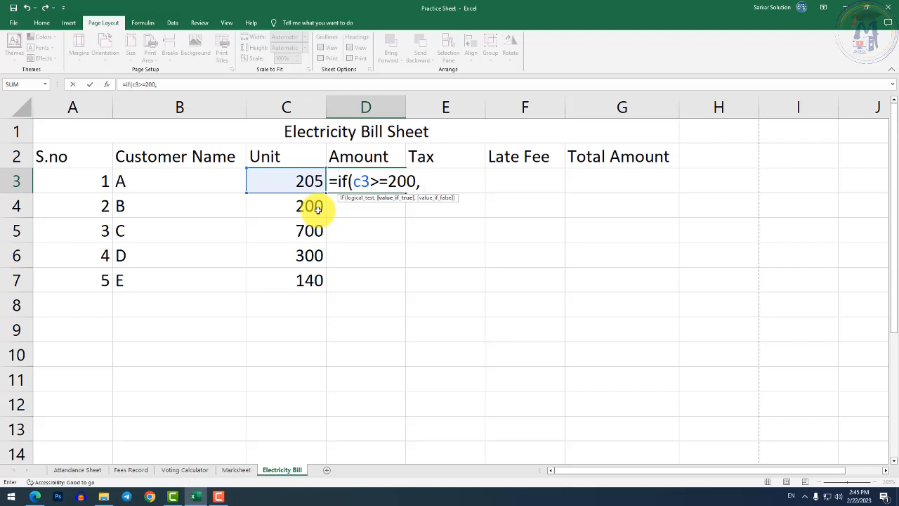
type("c3*")
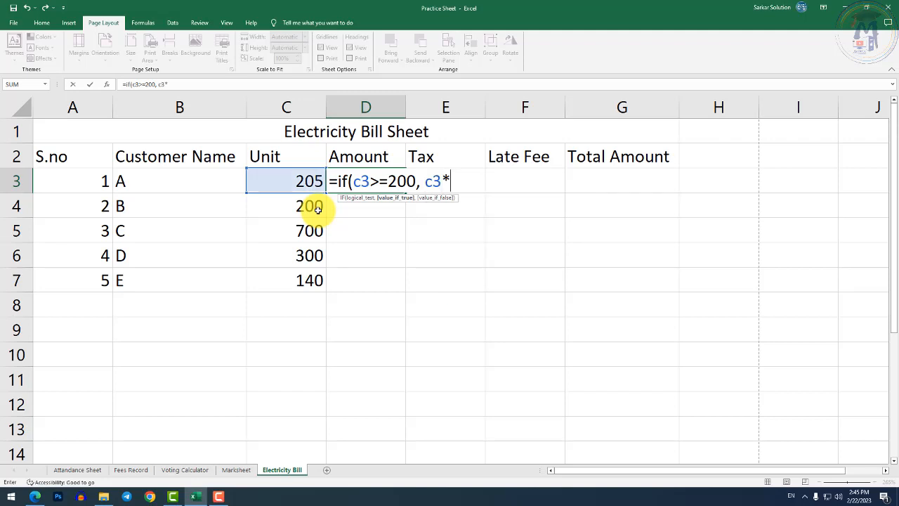
type("10,")
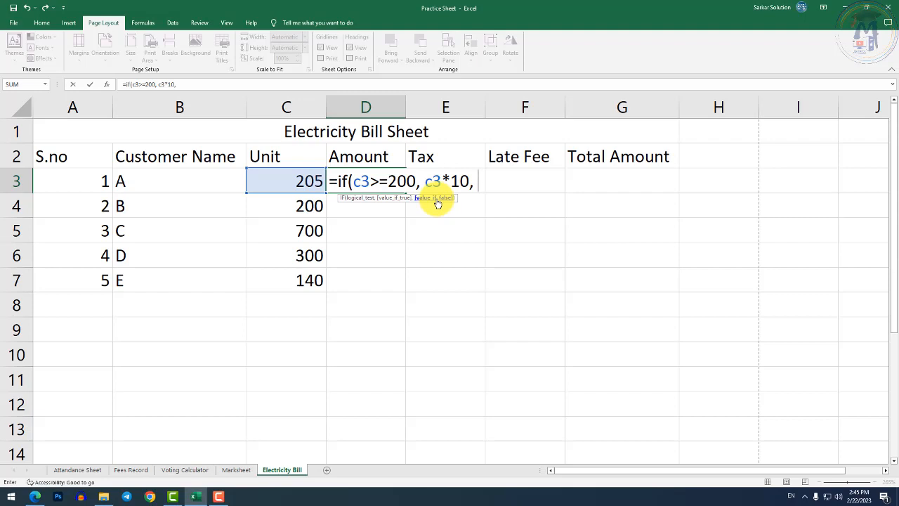
type("c3*5")
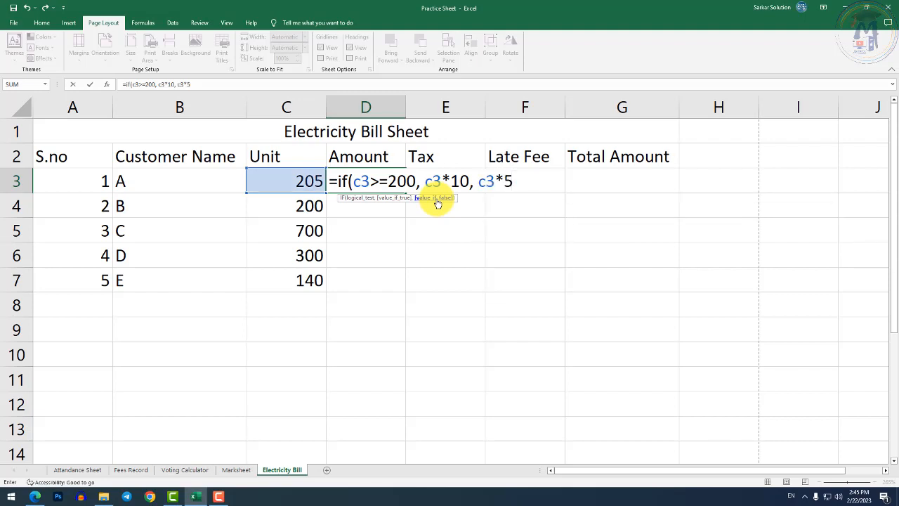
type(")")
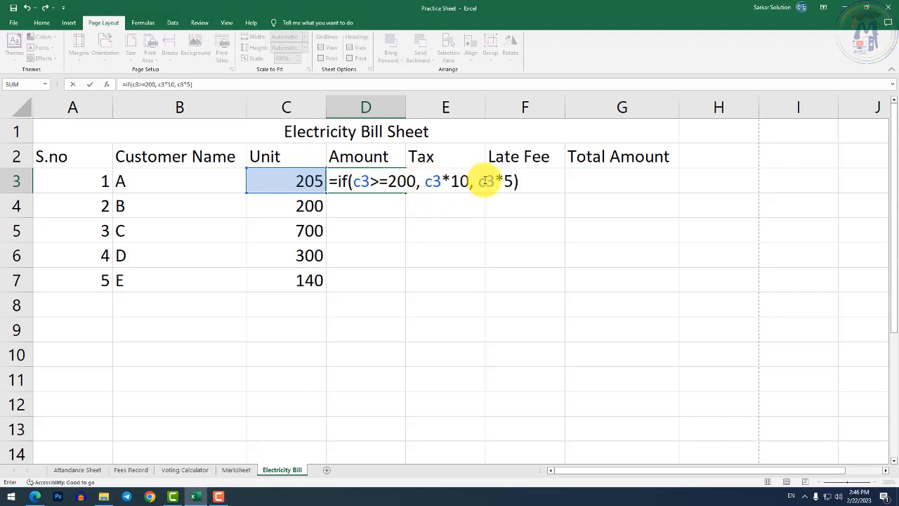
key("Return")
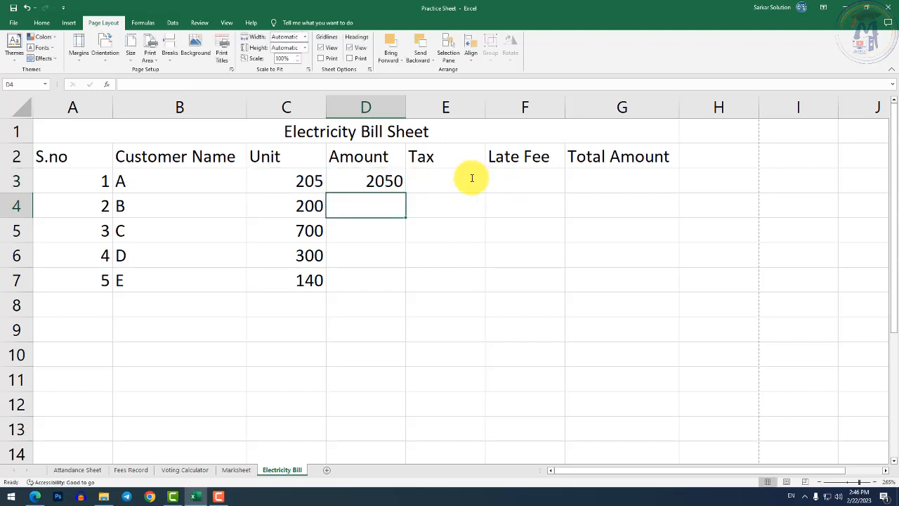
Change customer A's unit value in cell C3 to 150 to test the Amount formula.
left_click(395, 180)
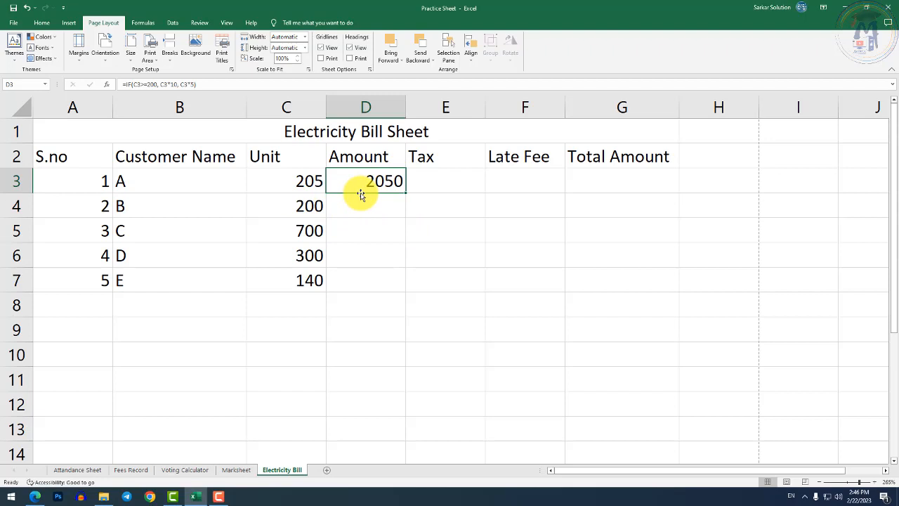
left_click(316, 183)
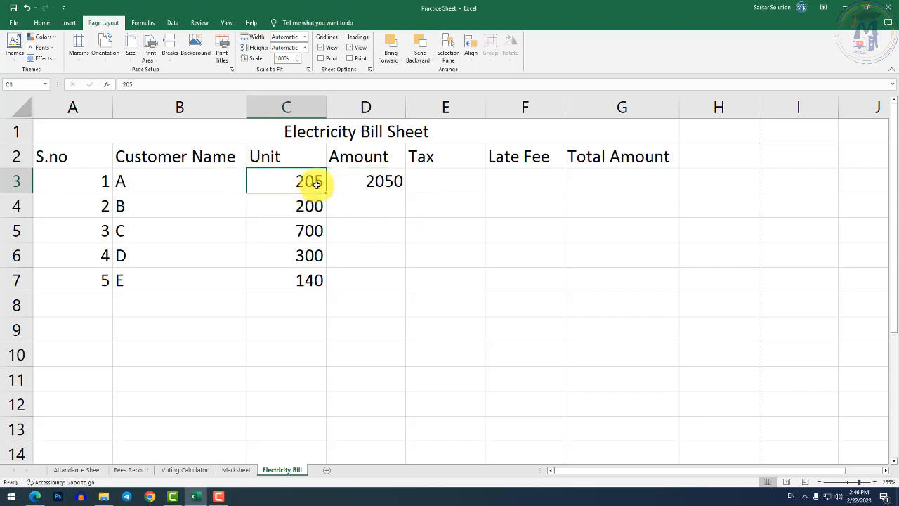
type("150")
key("Return")
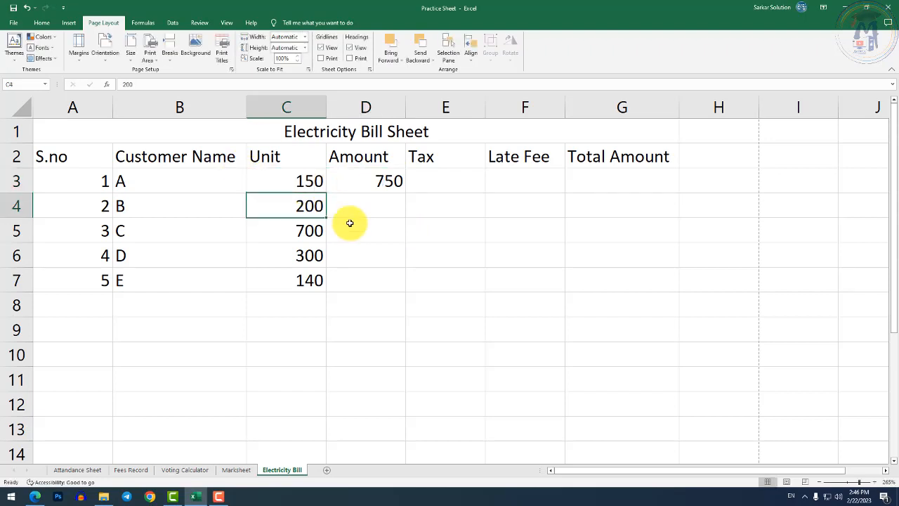
Review the condition and the value-if-true argument of the IF formula in Amount cell D3.
left_click(359, 184)
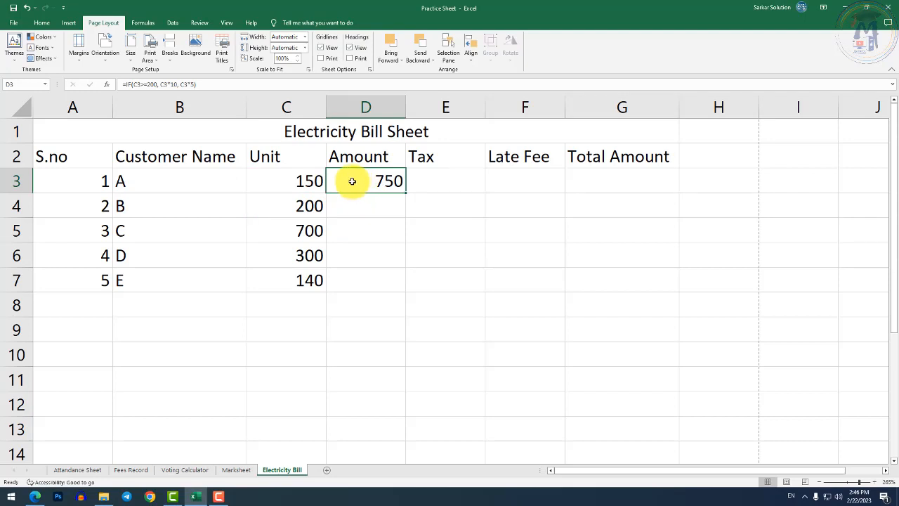
double_click(354, 177)
left_click_drag(359, 181, 419, 181)
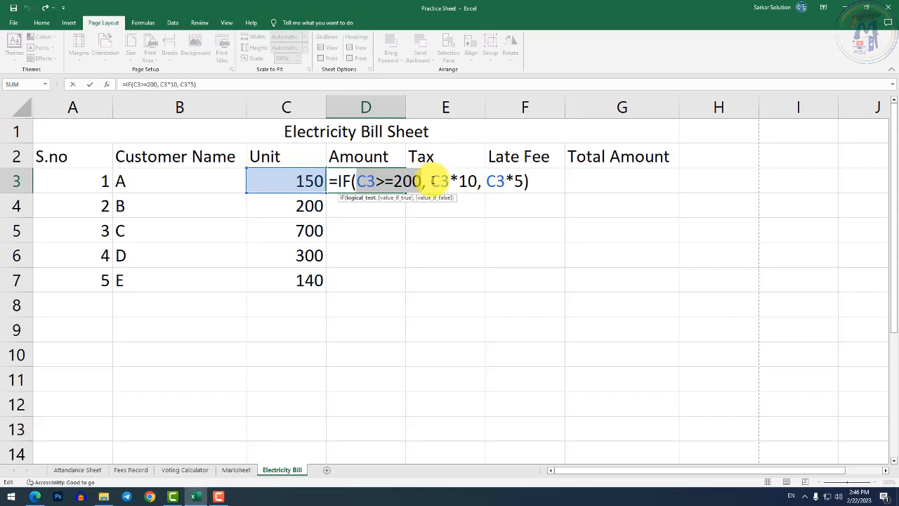
left_click_drag(432, 181, 474, 177)
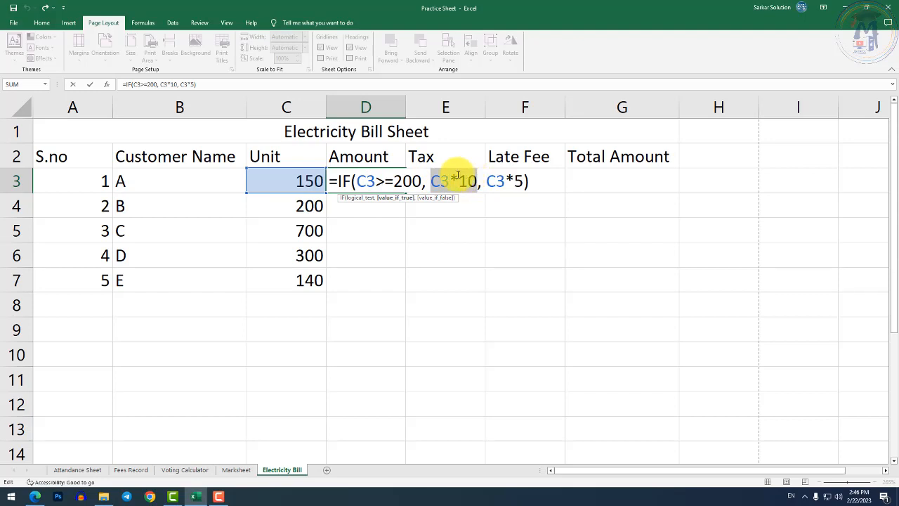
key("Return")
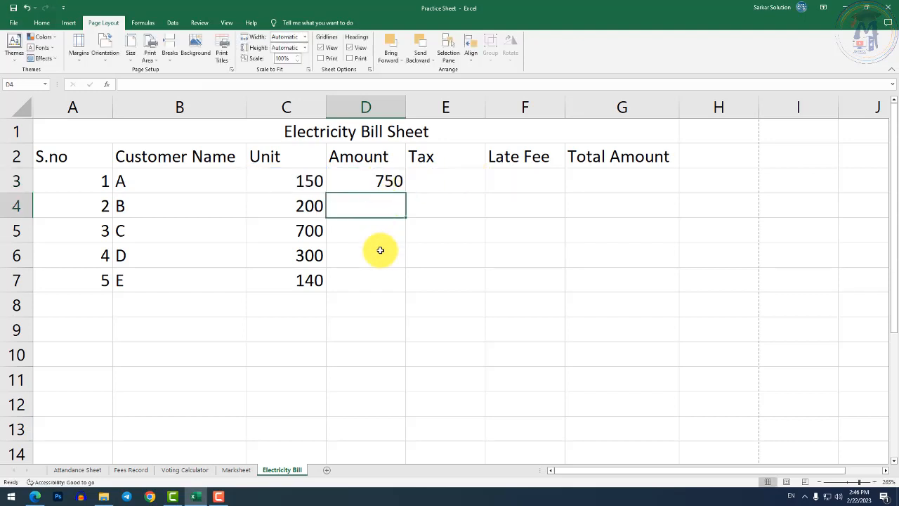
Enter the formula =IF(C3>=200, D3*10%, D3*5%) in customer A's Tax cell E3.
left_click(421, 182)
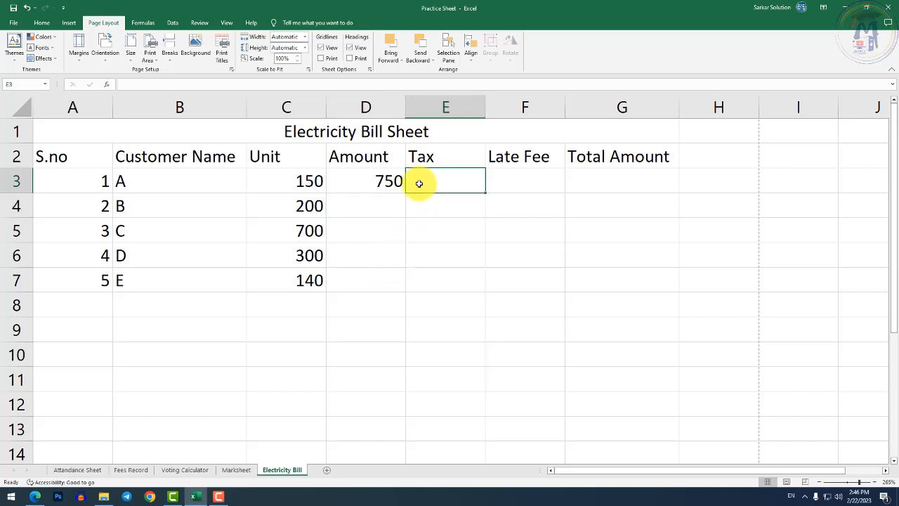
left_click(399, 180)
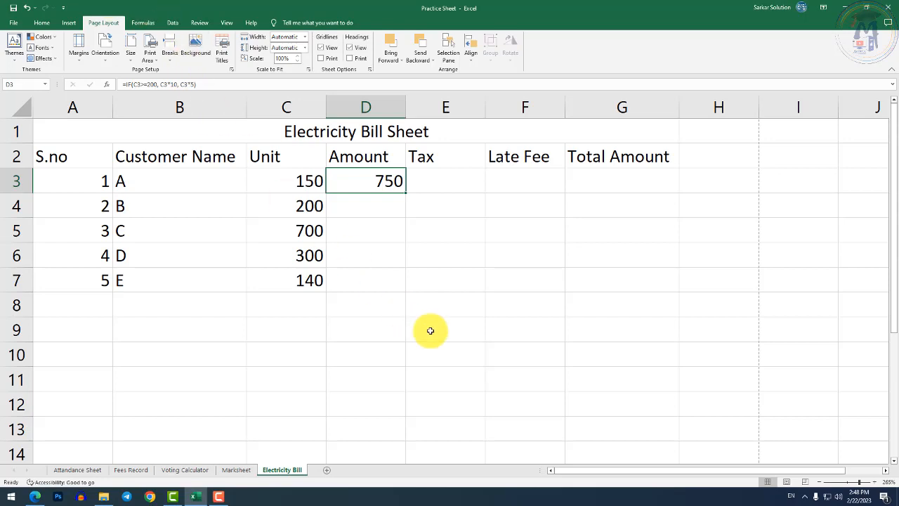
key("Right")
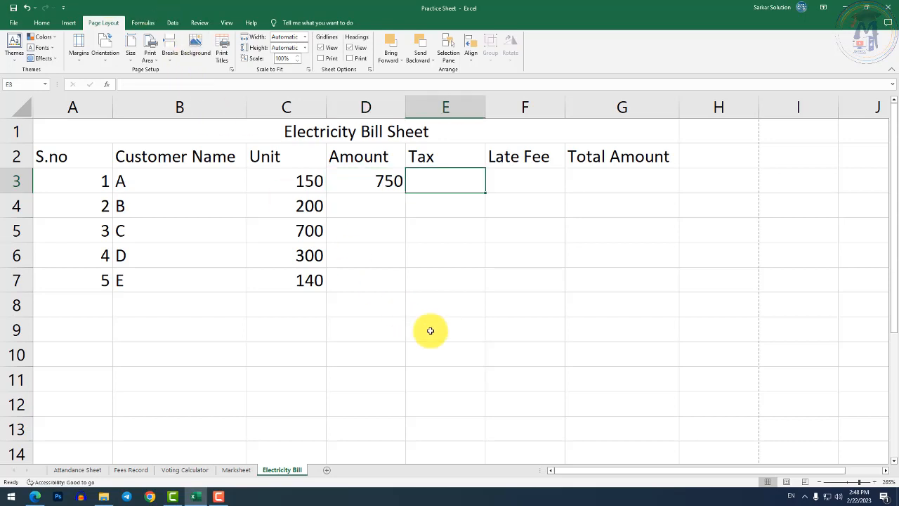
type("=")
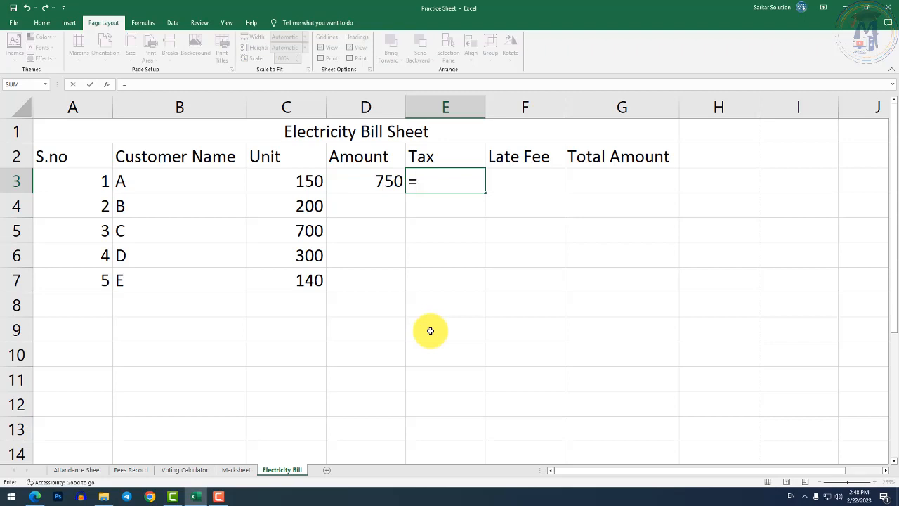
type("if")
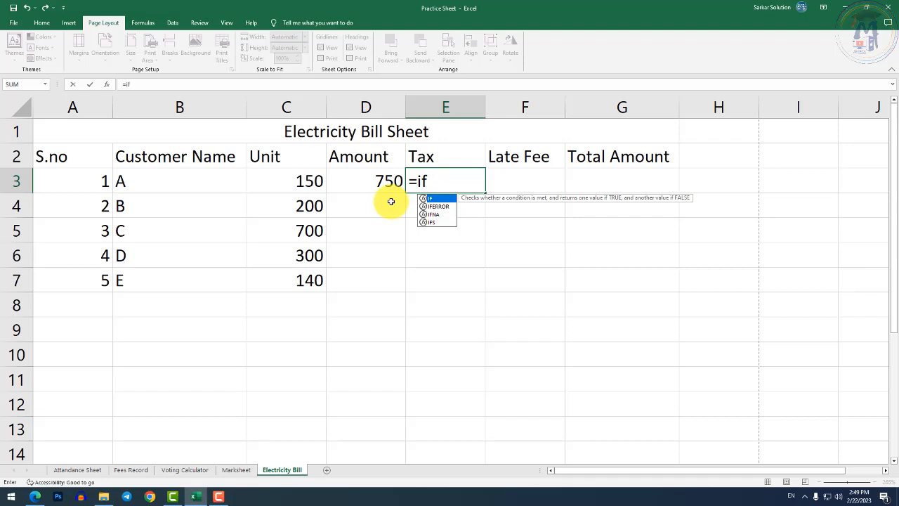
type("(c3")
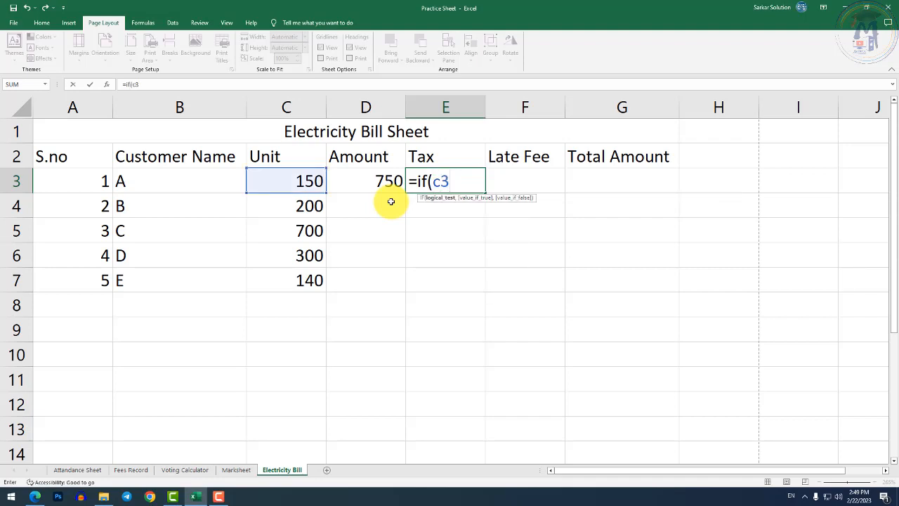
type(">=200")
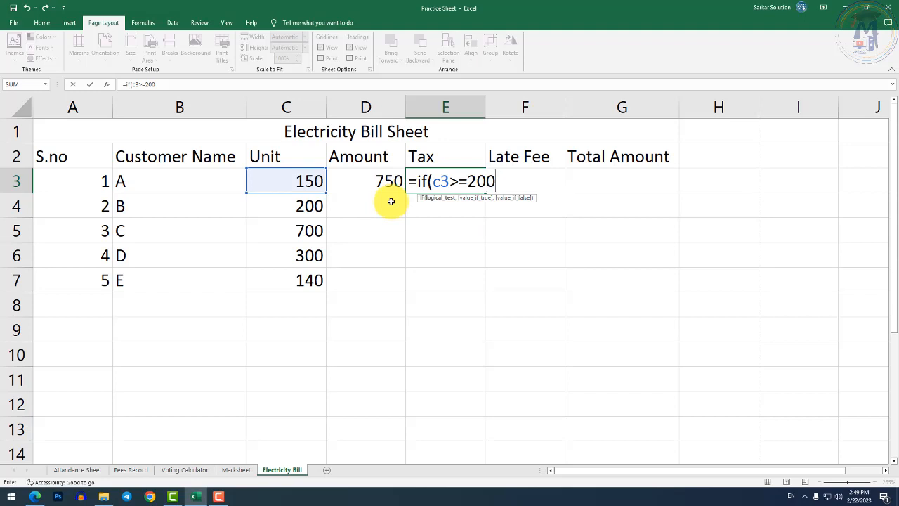
type(",")
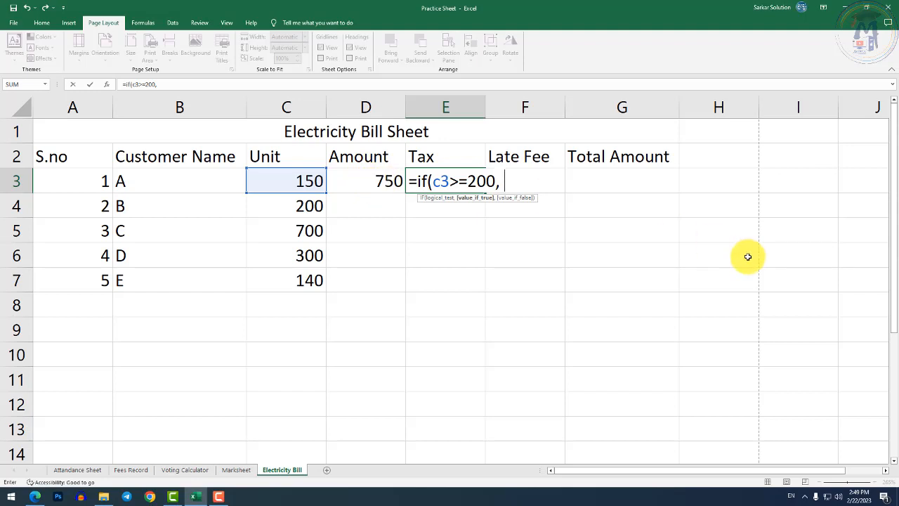
type("d3")
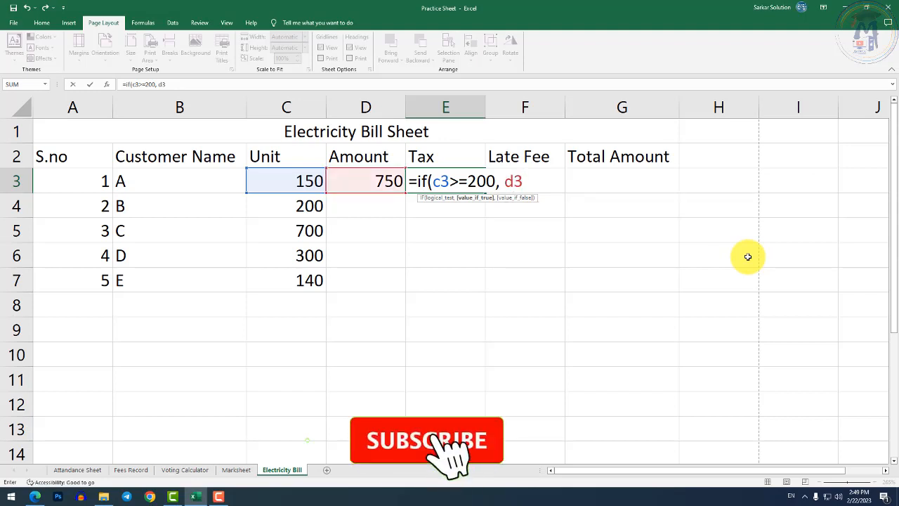
type("*")
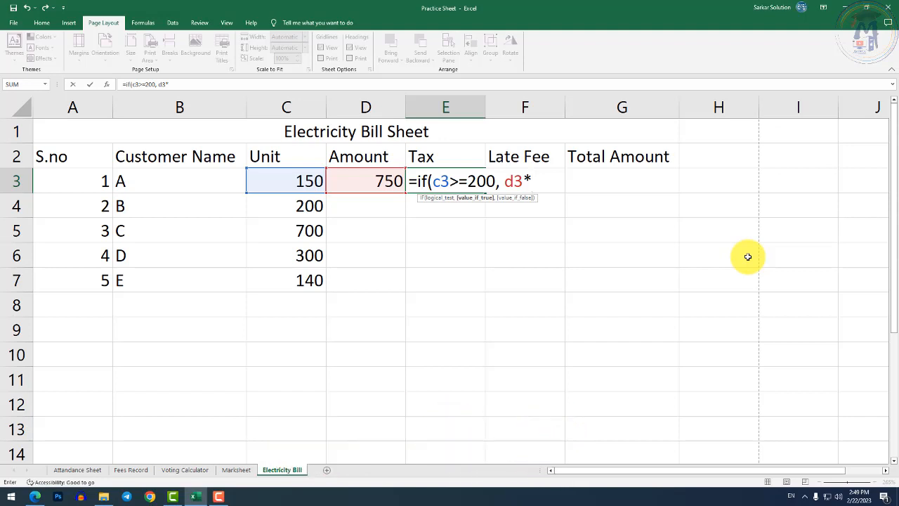
type("10/100")
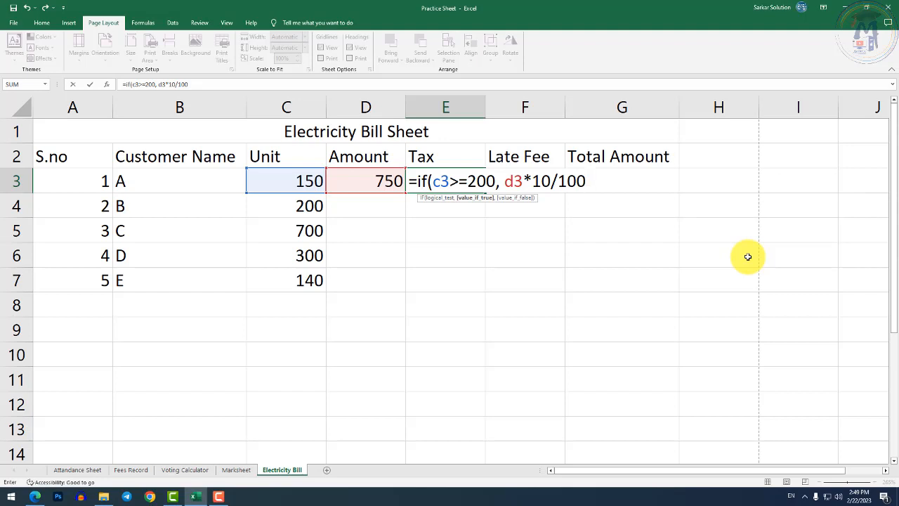
key("BackSpace")
key("BackSpace")
key("BackSpace")
key("BackSpace")
type("%")
type(", ")
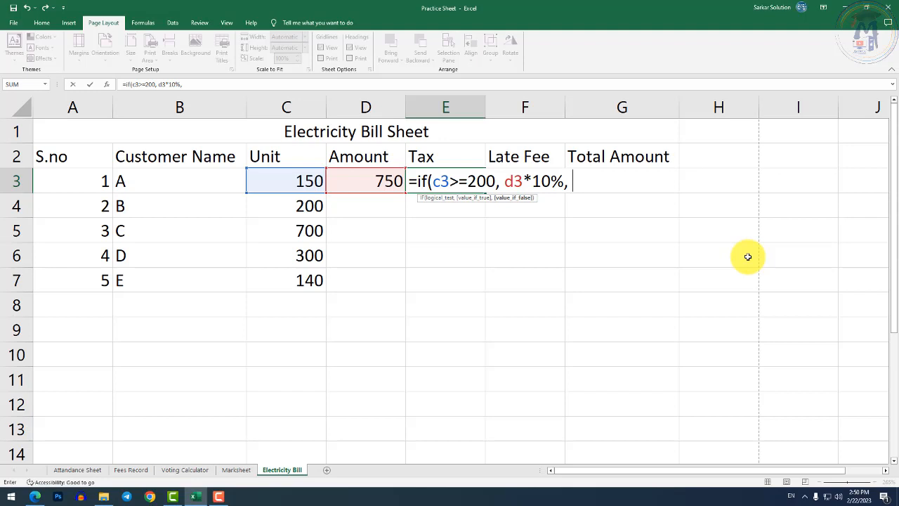
type("d3")
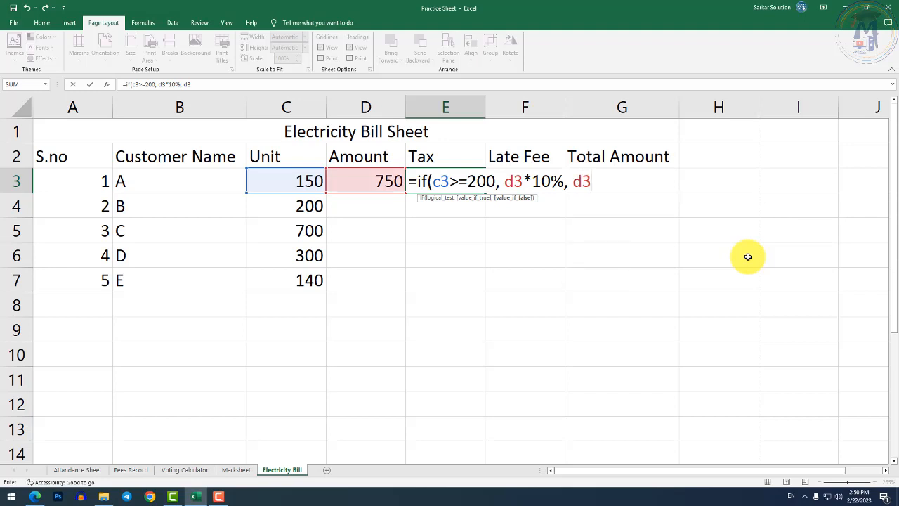
type("*5%)")
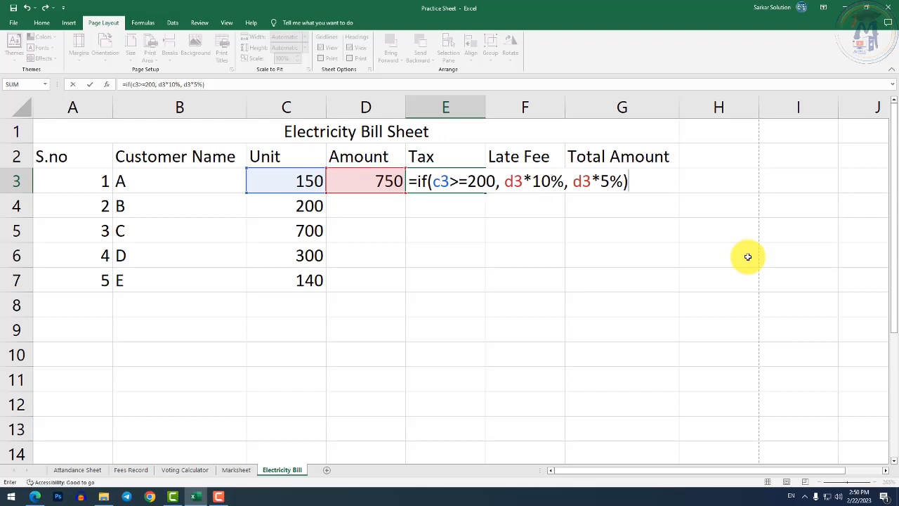
key("Return")
key("Up")
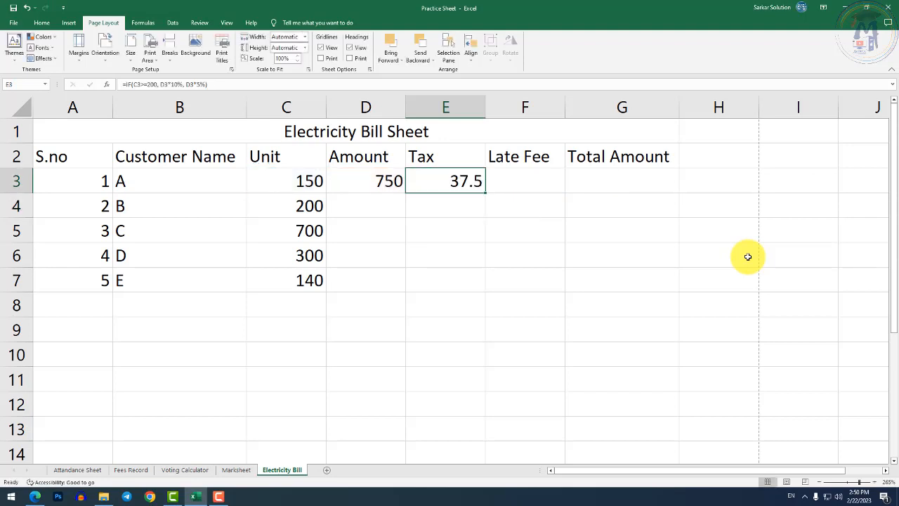
key("Left")
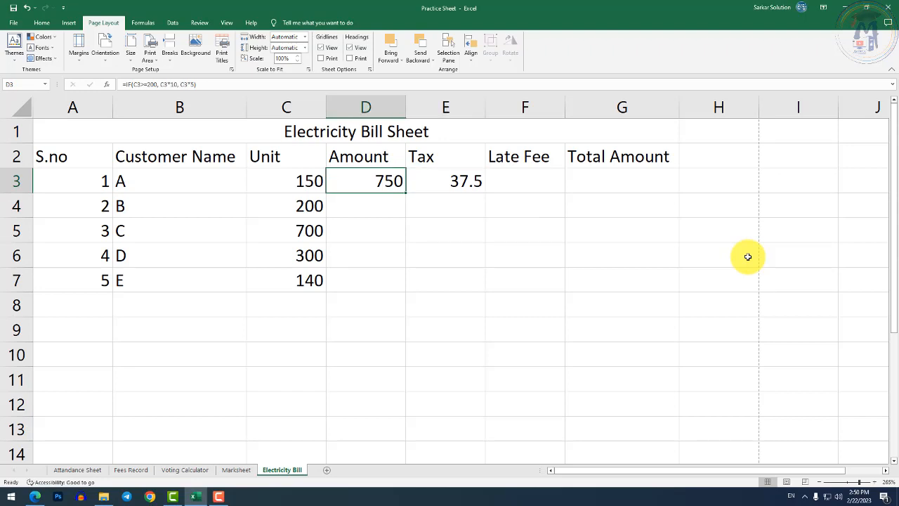
key("Right")
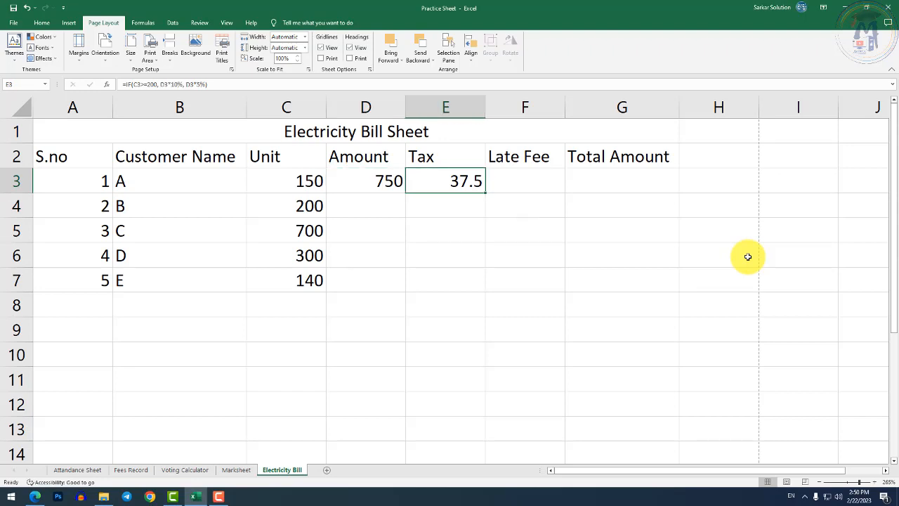
key("Left")
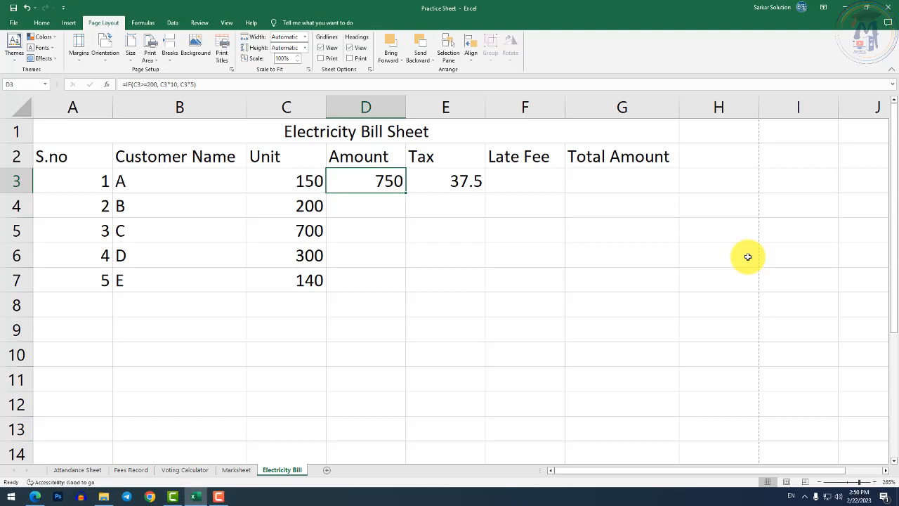
Change customer A's unit value in cell C3 to 200 and check the Amount and Tax formulas in D3 and E3.
key("Left")
type("200")
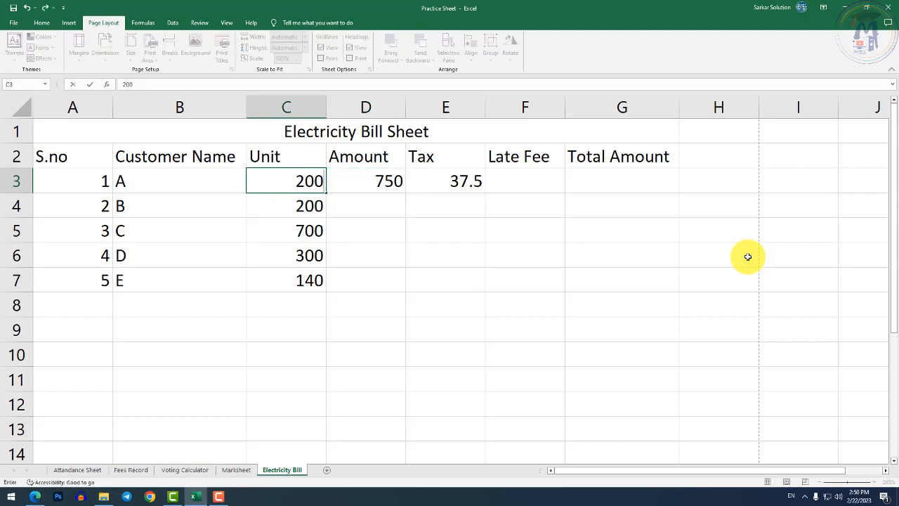
key("Return")
key("Up")
key("Right")
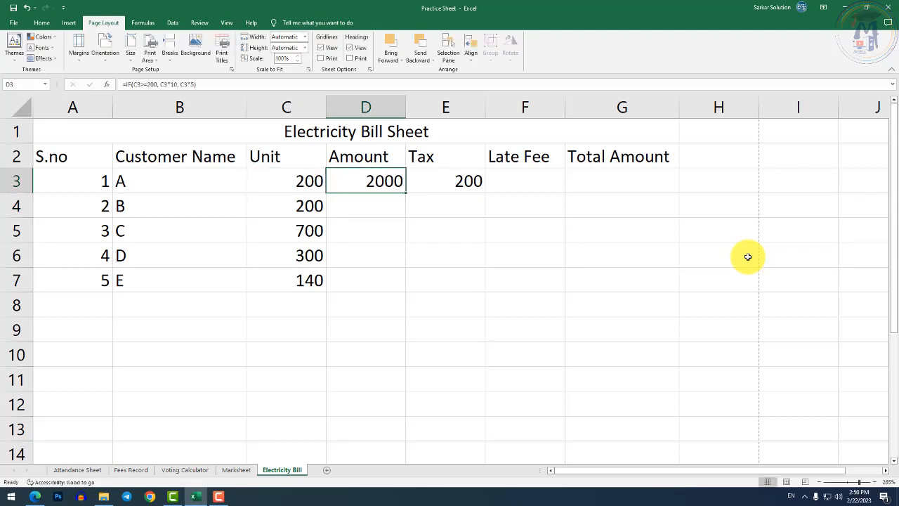
key("Right")
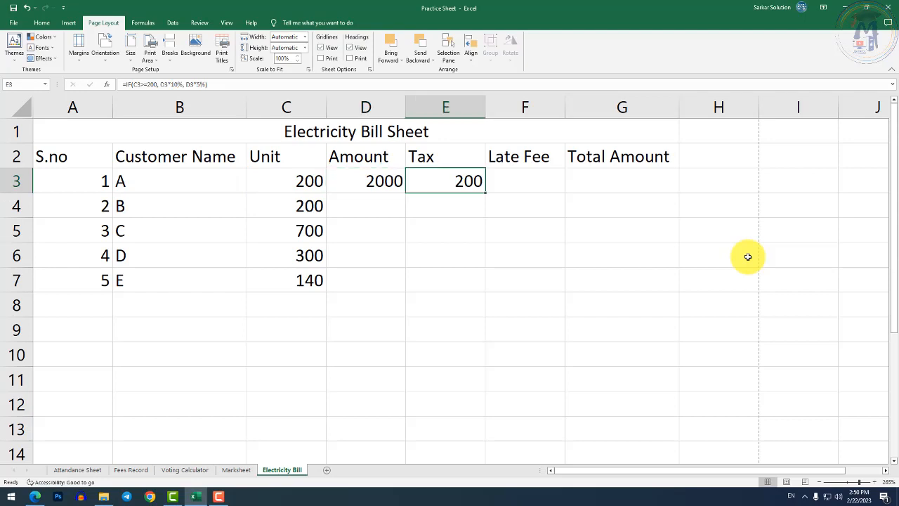
key("Left")
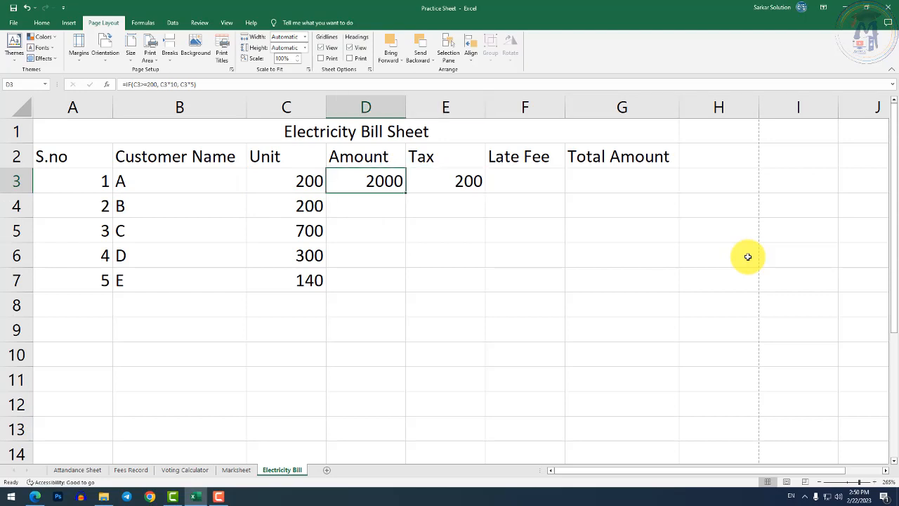
key("Left")
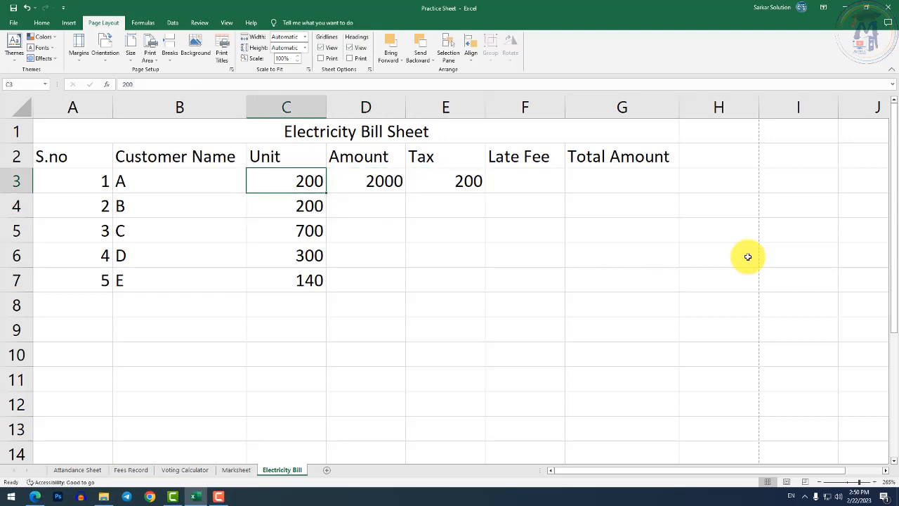
key("Right")
key("Right")
key("Right")
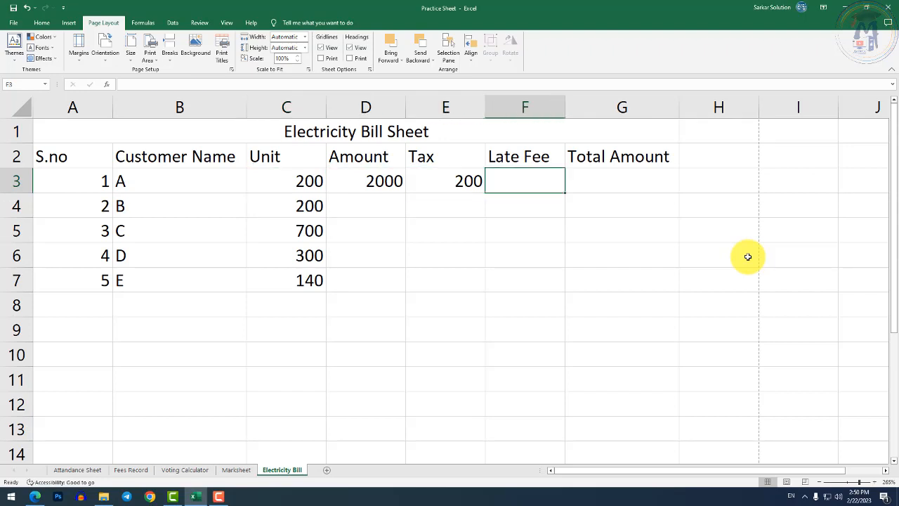
Insert two blank columns between the Customer Name and Unit columns.
right_click(289, 102)
left_click(324, 181)
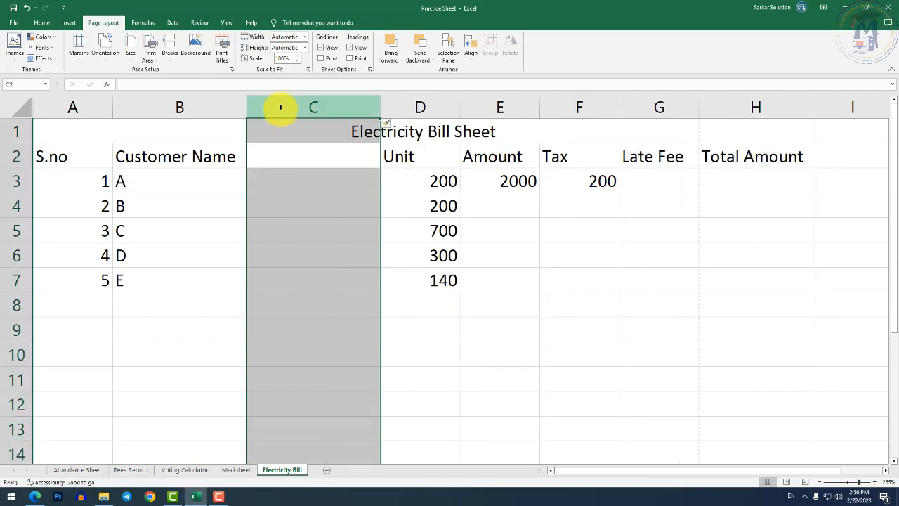
right_click(281, 106)
left_click(318, 189)
left_click(297, 176)
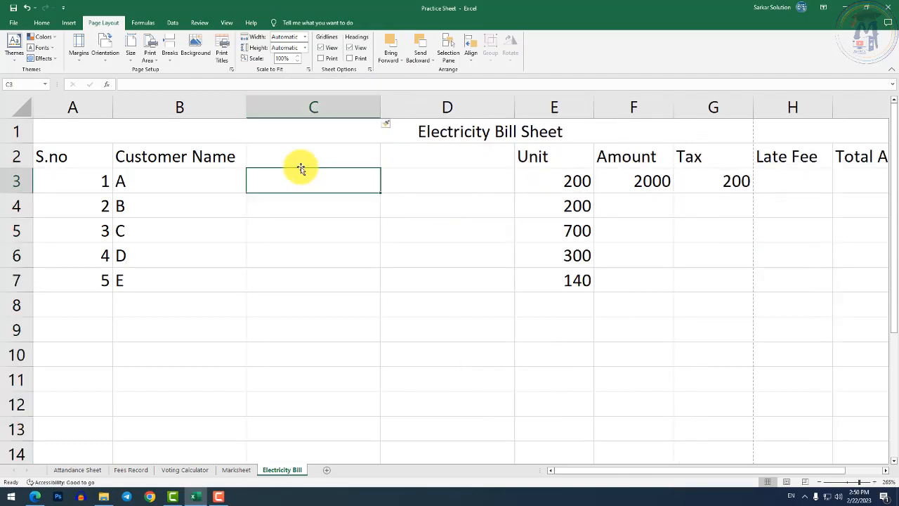
Enter the headers Last Date in cell C2 and Pay Date in cell D2.
left_click(303, 156)
type("Last ")
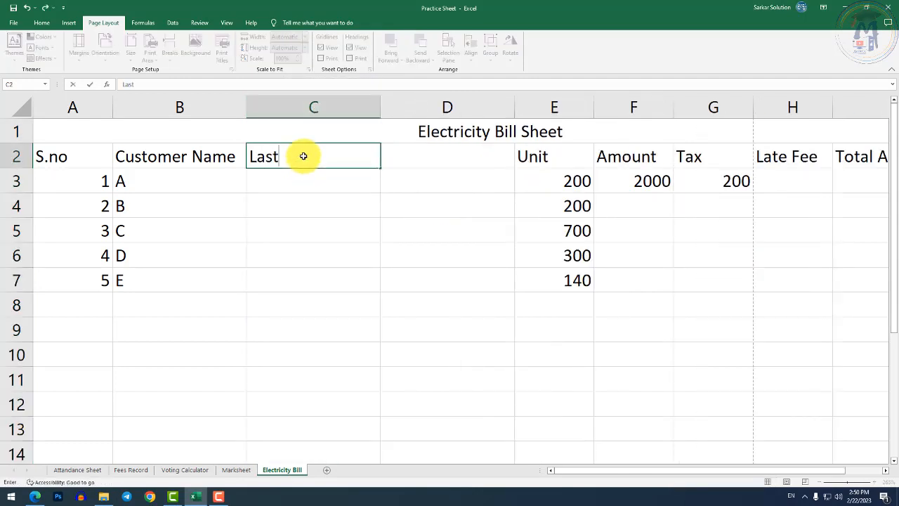
type("Date")
key("Tab")
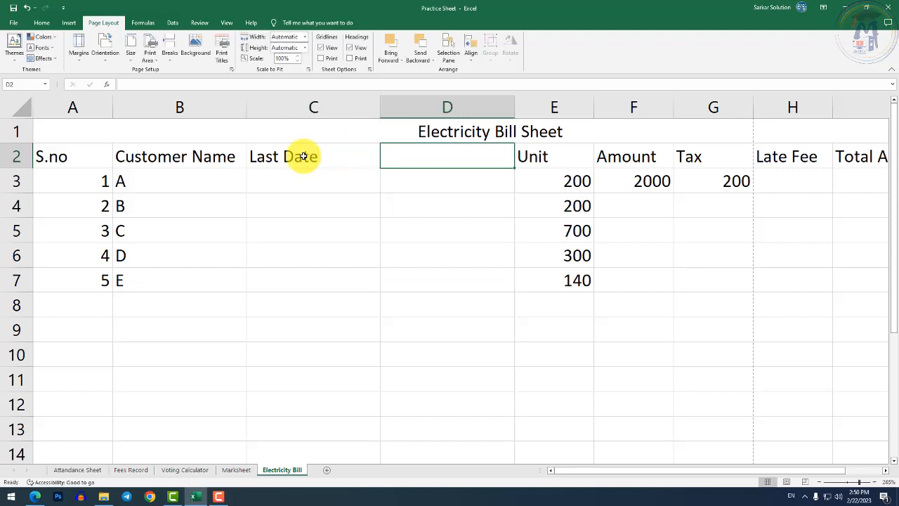
type("Pay Date")
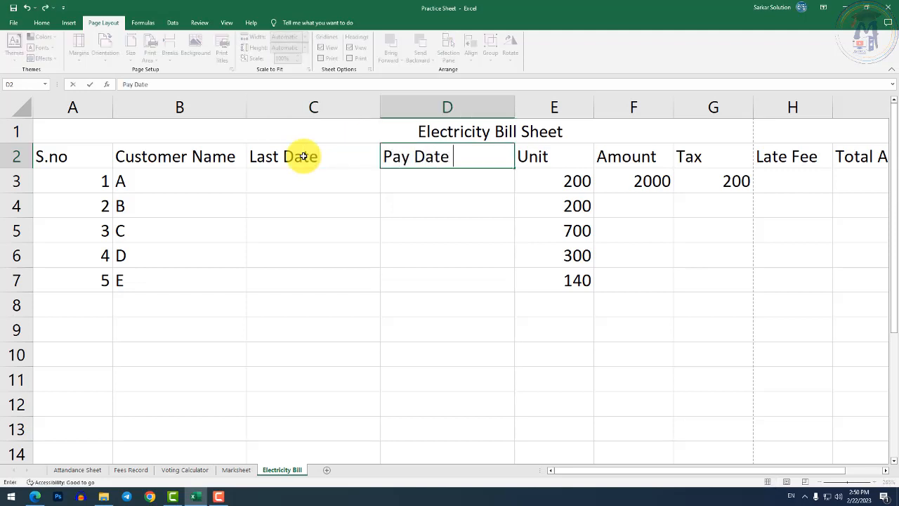
key("Return")
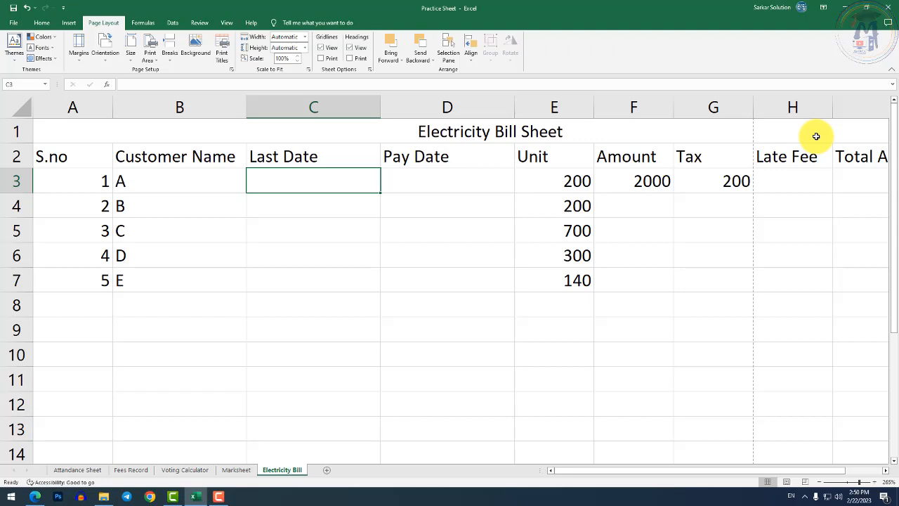
Enter 28 Feb as customer A's last date in C3 and fill it down to C7 for all customers.
type("31")
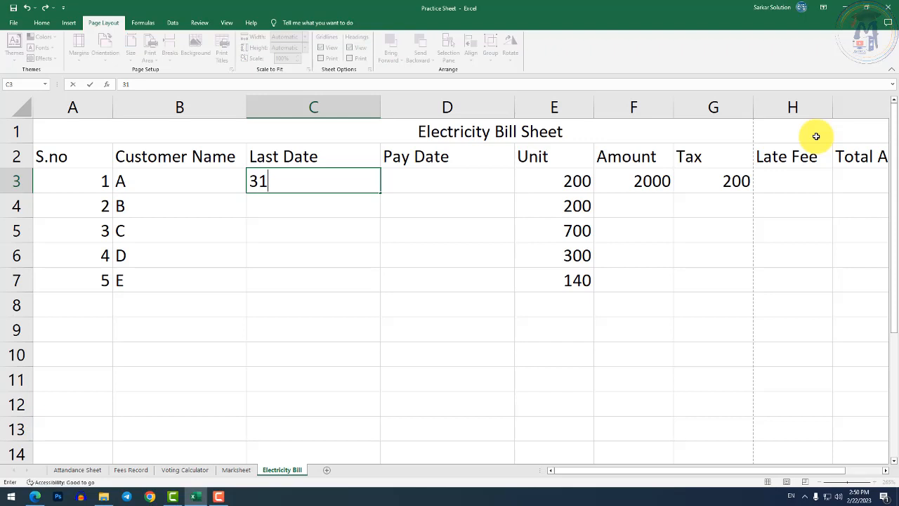
key("BackSpace")
key("BackSpace")
type("28")
type(" Feb")
key("Return")
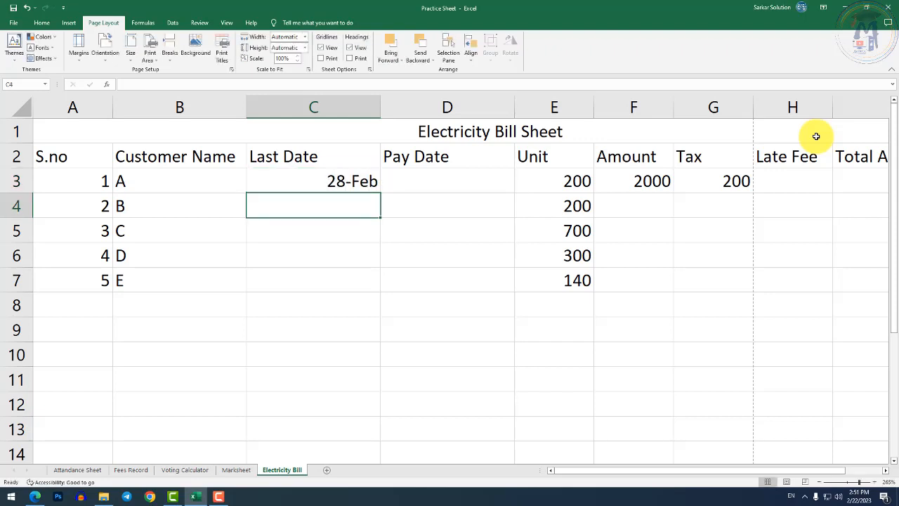
left_click_drag(338, 181, 347, 271)
key("ctrl+d")
left_click(347, 266)
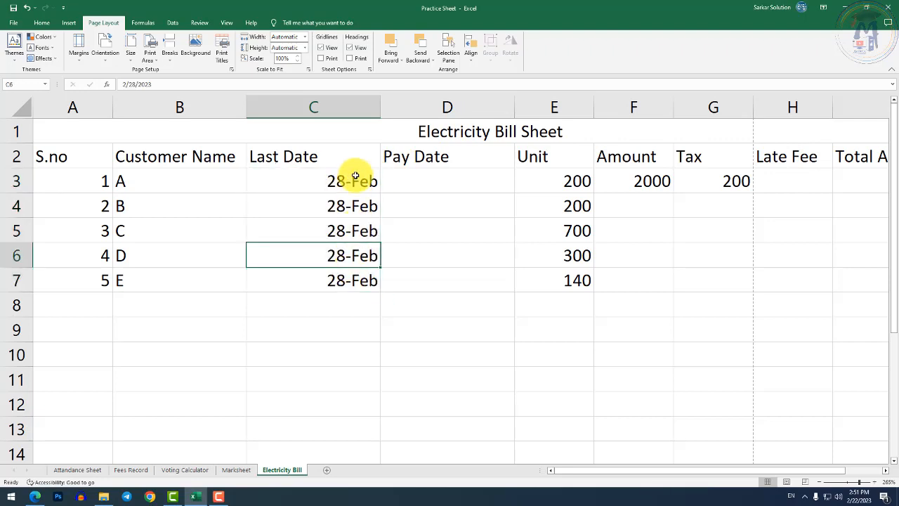
Apply the Short Date number format to the last dates in C3:C7.
left_click_drag(352, 177, 352, 282)
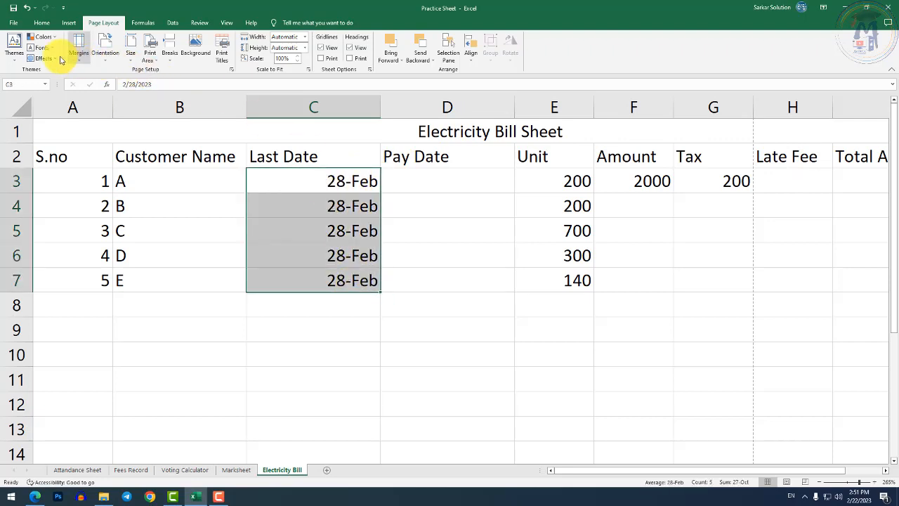
left_click(41, 22)
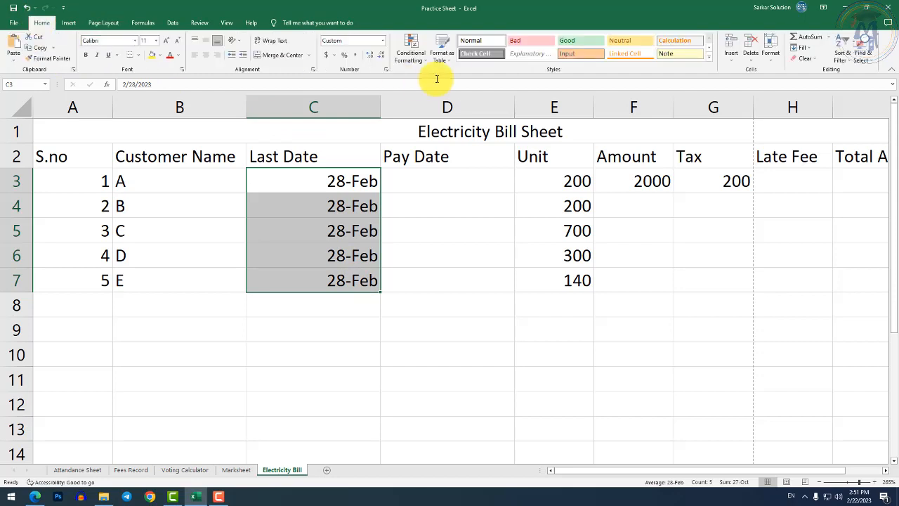
left_click(382, 42)
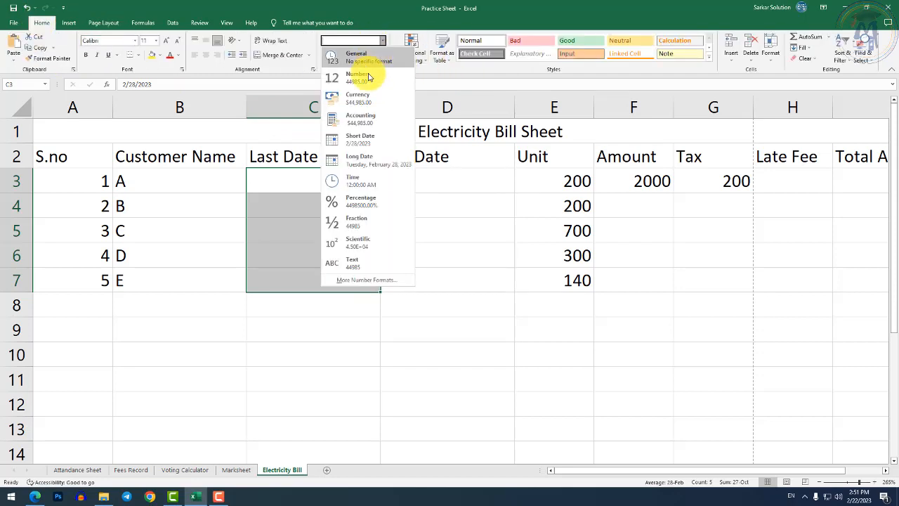
left_click(355, 137)
left_click(392, 238)
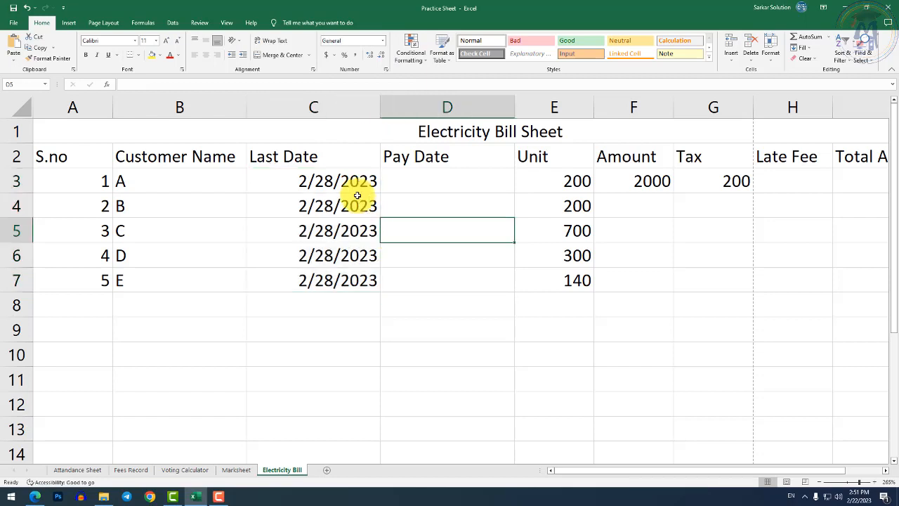
Enter the pay dates 22 feb, 23 feb and 28 feb for customers A, B and C in cells D3:D5.
left_click(353, 183)
left_click(413, 184)
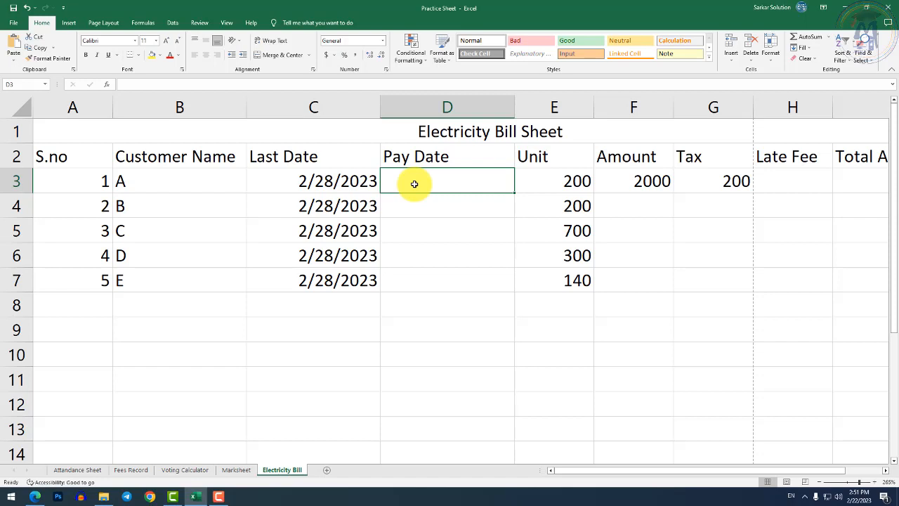
type("22 fe")
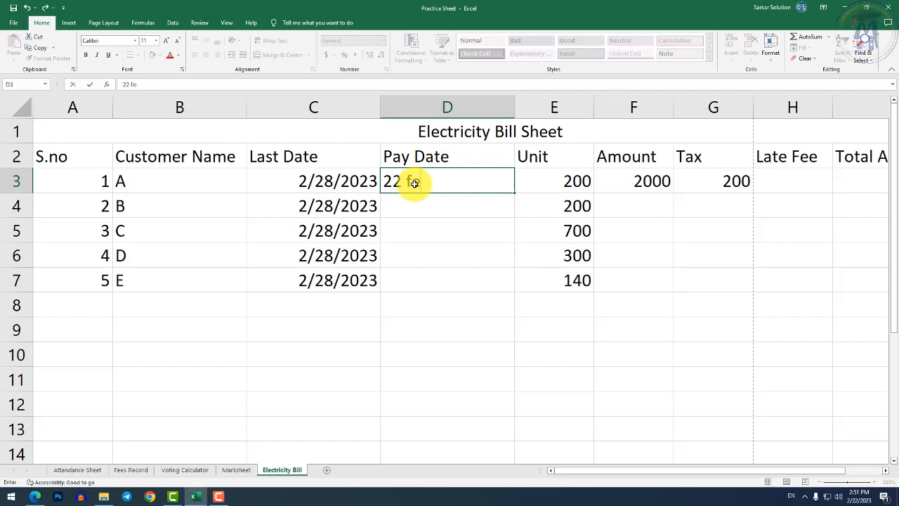
type("b")
key("Return")
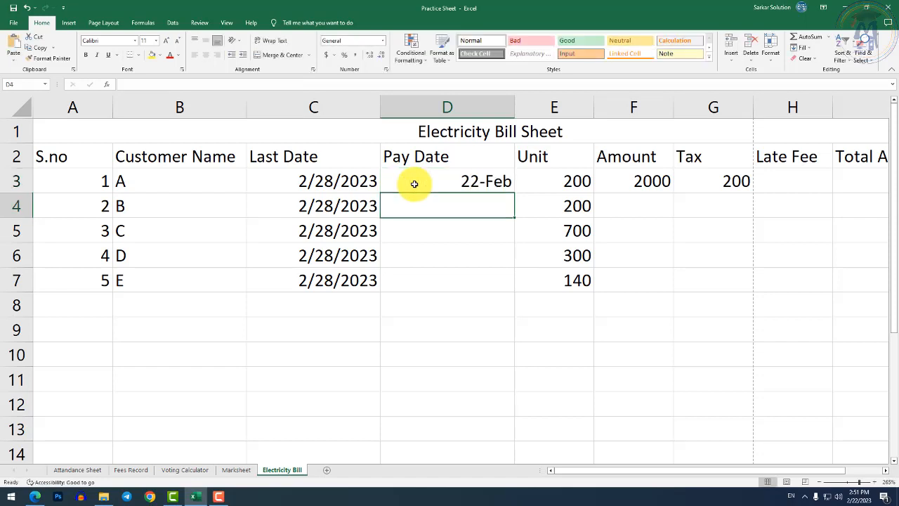
type("23 feb")
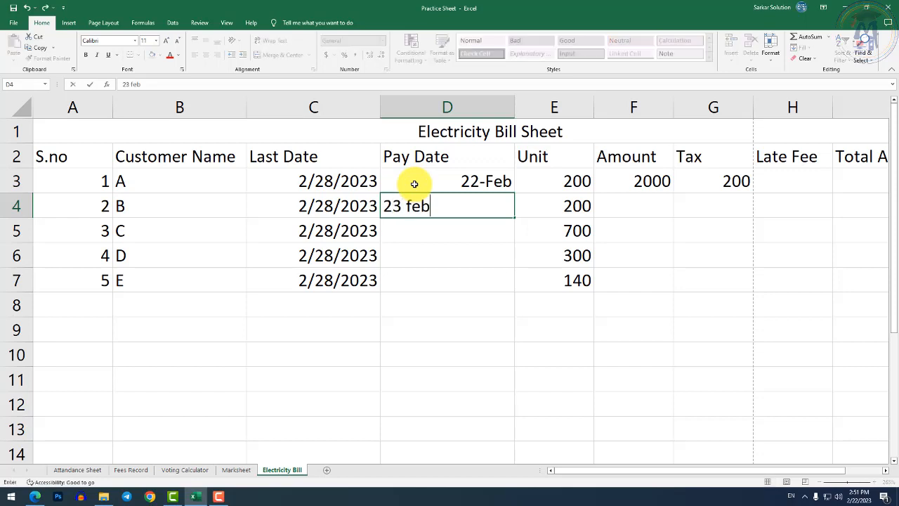
key("Return")
type("28 feb")
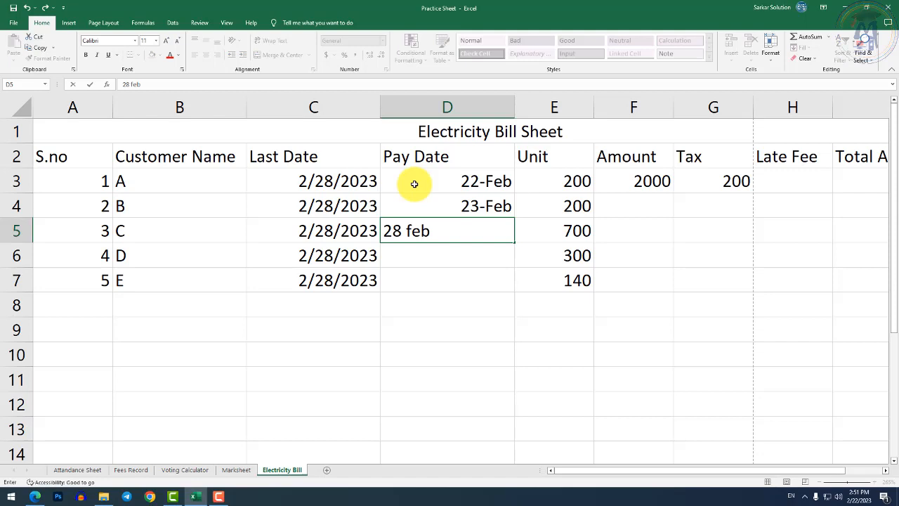
key("Return")
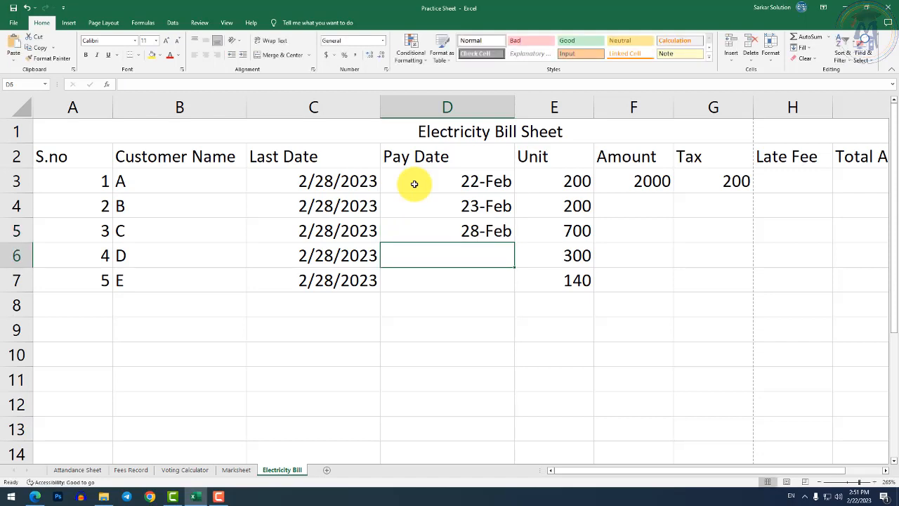
Enter the pay dates 1 march and 5 march for customers D and E in cells D6 and D7.
type("3")
key("BackSpace")
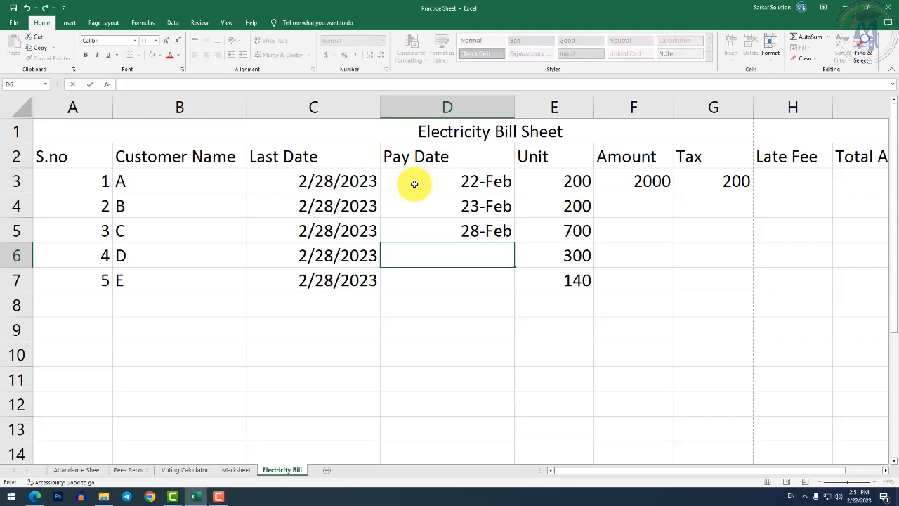
type("1 march")
key("Return")
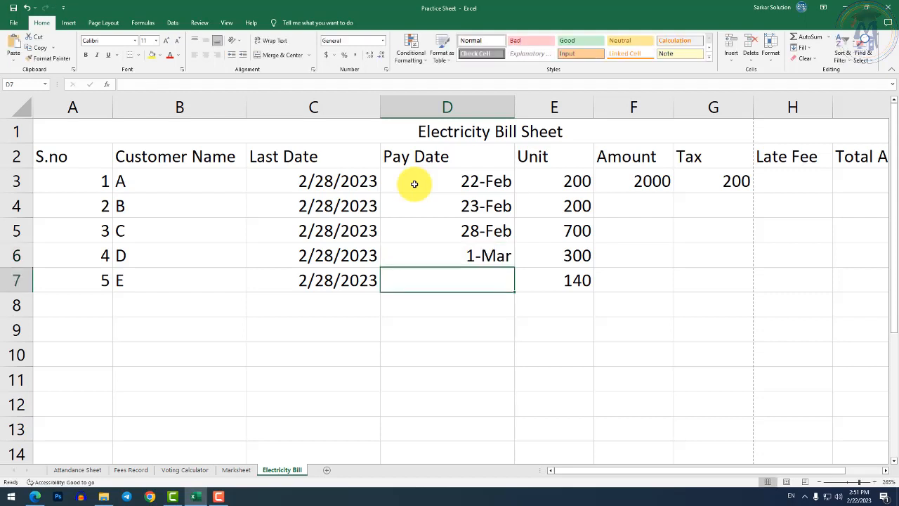
type("5 march")
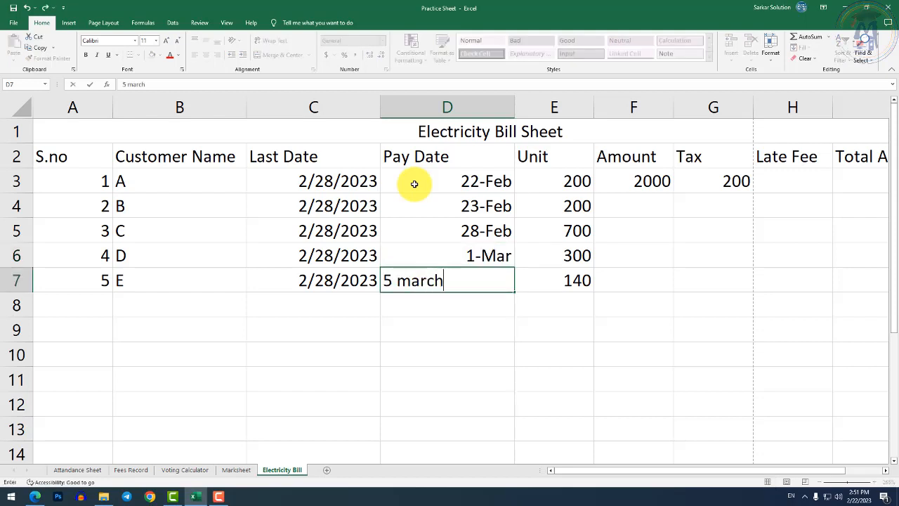
key("Return")
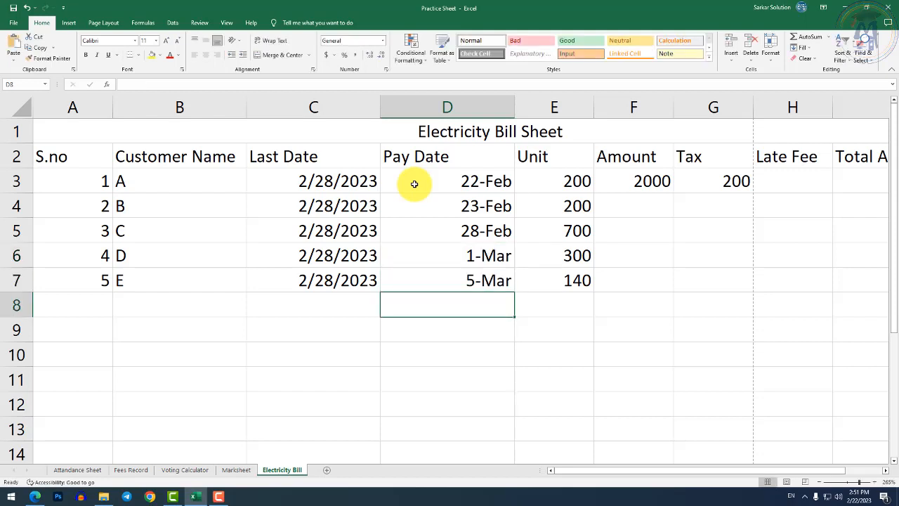
Apply the Short Date number format to the pay dates in D3:D7.
left_click_drag(439, 184, 461, 281)
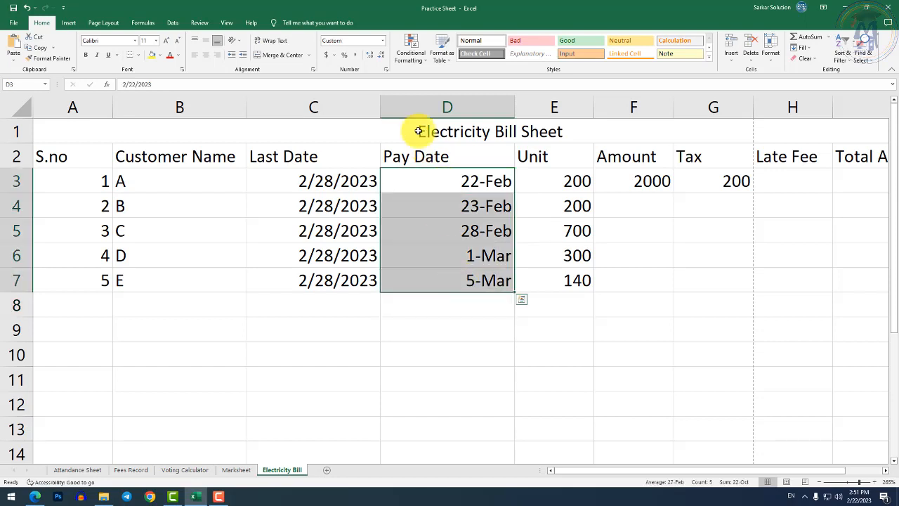
left_click(383, 40)
left_click(355, 130)
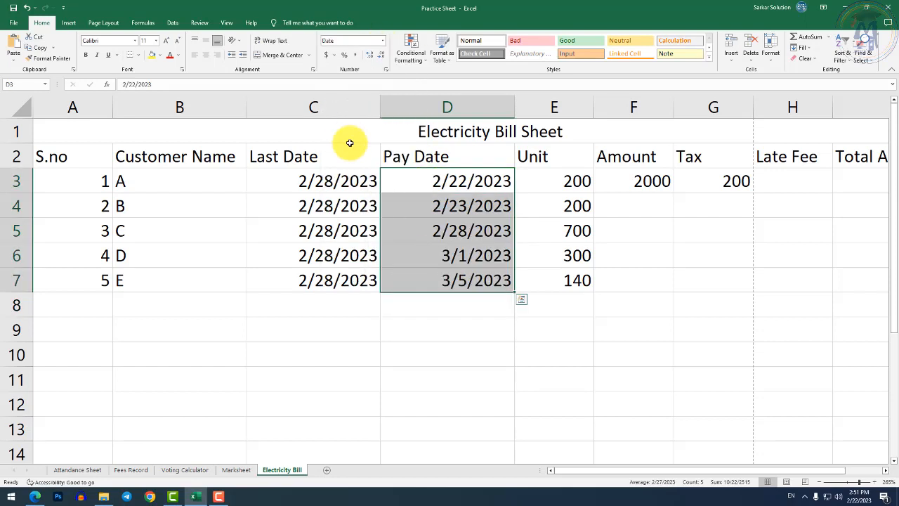
Compare the customers' pay dates with their last dates, particularly for customers D and E in rows 6 and 7.
left_click(445, 277)
left_click_drag(447, 181, 461, 265)
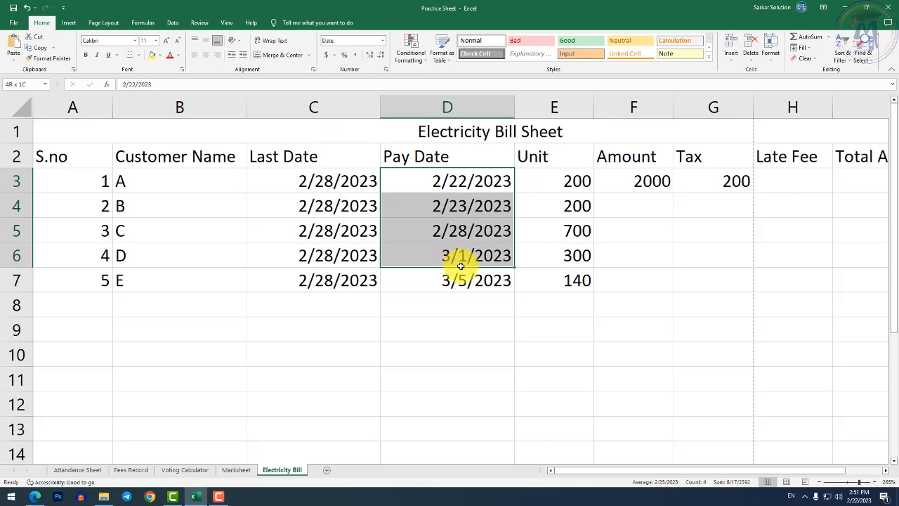
left_click_drag(597, 472, 679, 466)
left_click(624, 377)
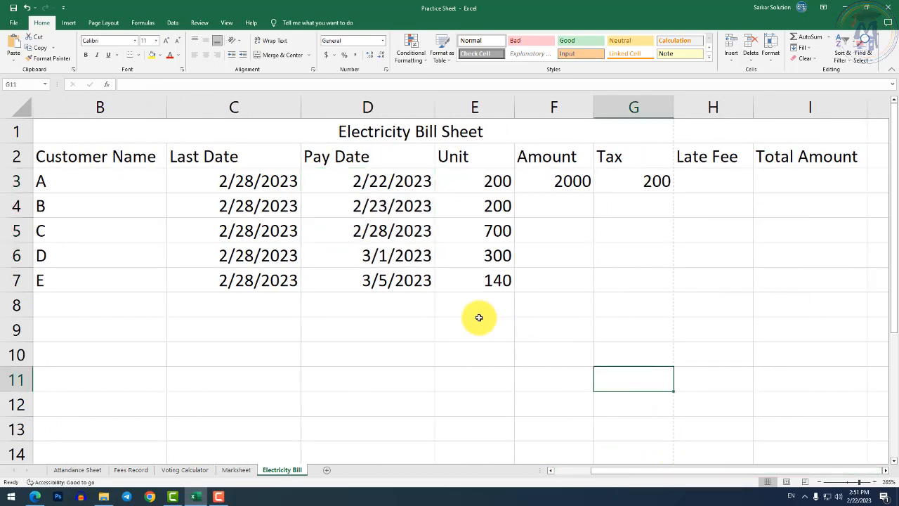
left_click(412, 278)
left_click(398, 255)
left_click(389, 280)
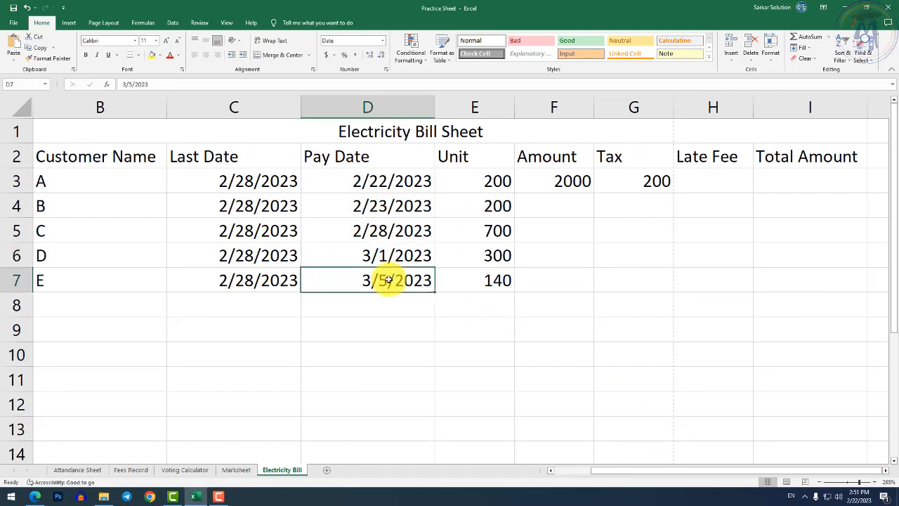
left_click(254, 255)
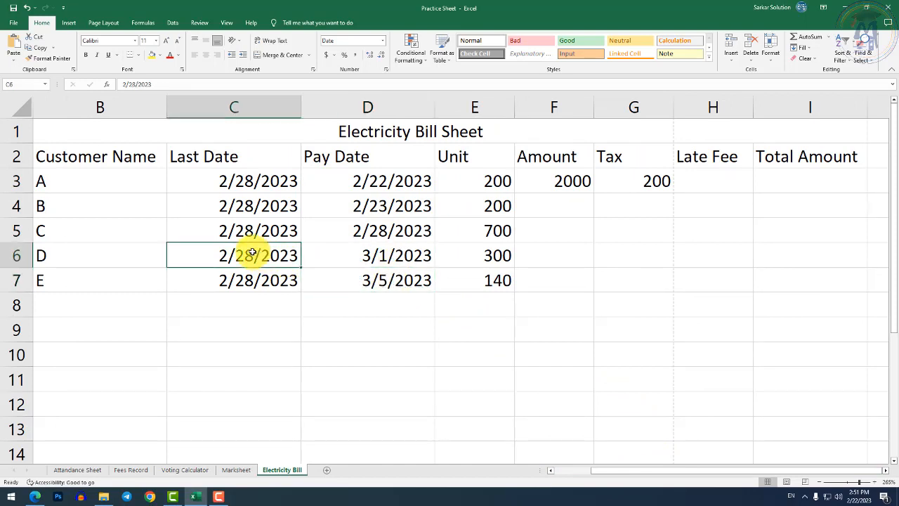
Set the Electricity Bill sheet's page orientation to Landscape.
left_click(395, 234)
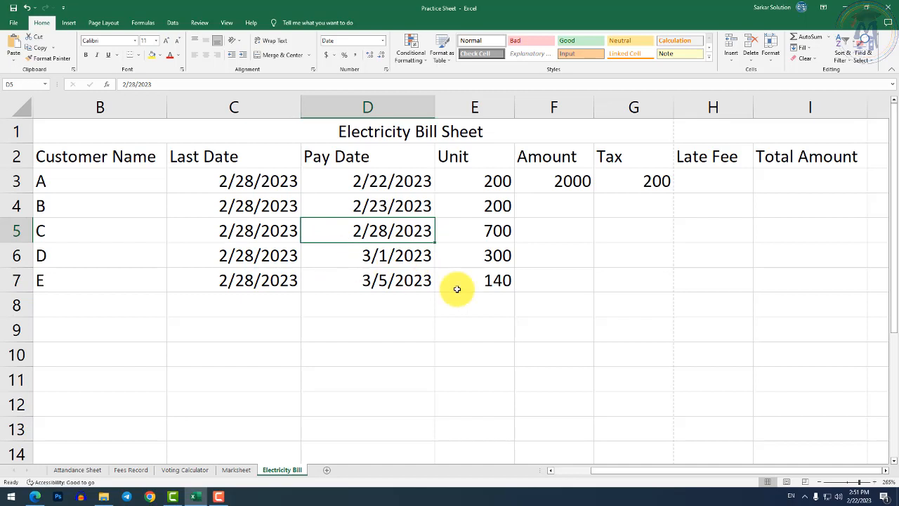
left_click(696, 181)
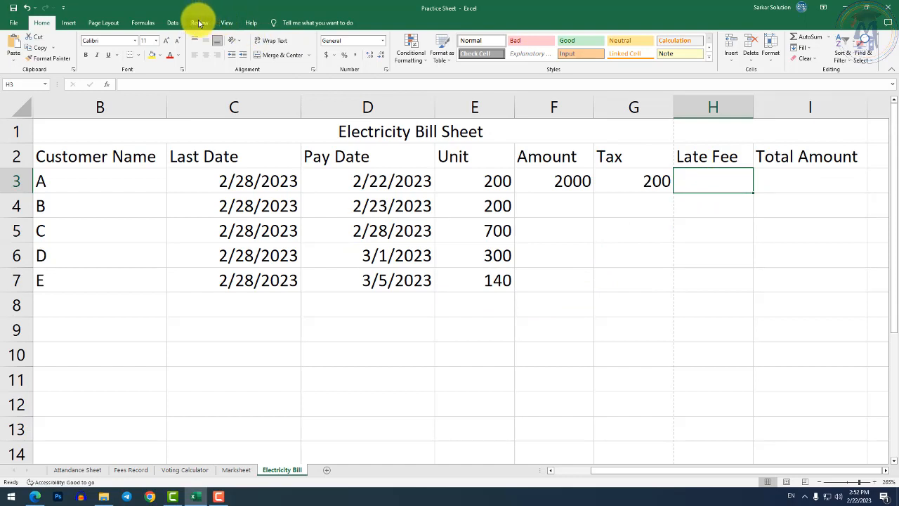
left_click(104, 22)
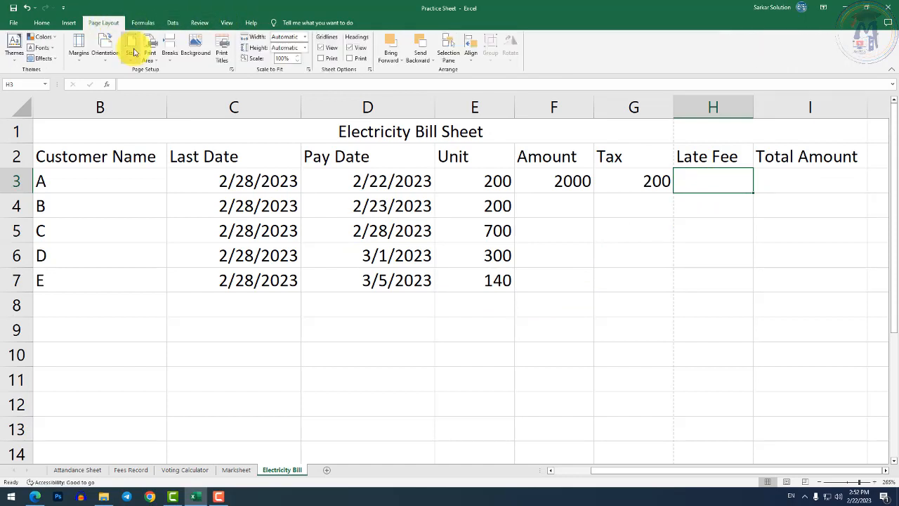
left_click(104, 55)
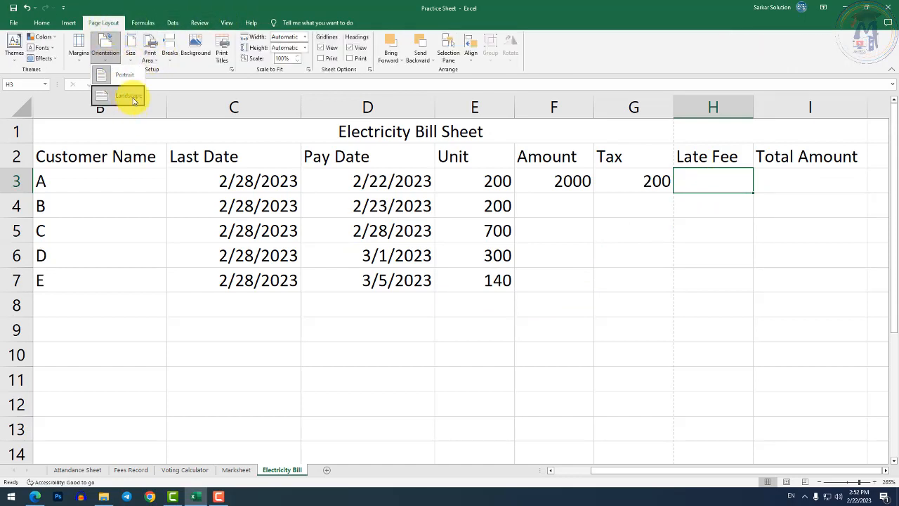
left_click(134, 100)
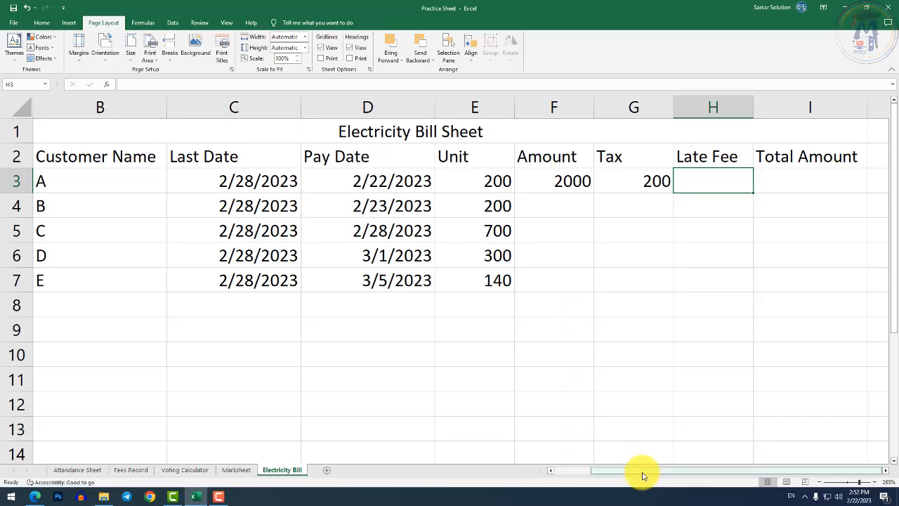
left_click_drag(638, 472, 738, 470)
scroll(647, 319, "down", 4)
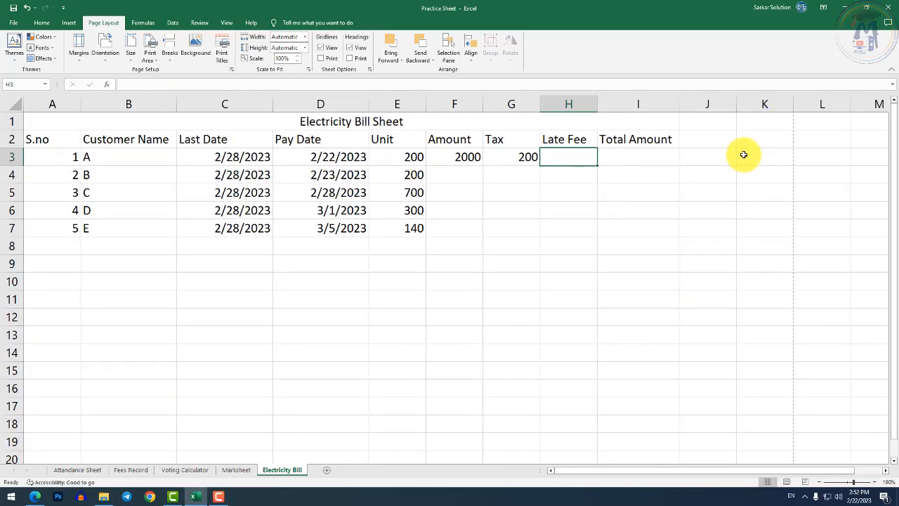
Start an IF formula for customer A's late fee in H3 that tests whether the pay date D3<=C3, the last date.
scroll(743, 158, "up", 3)
scroll(713, 187, "up", 2)
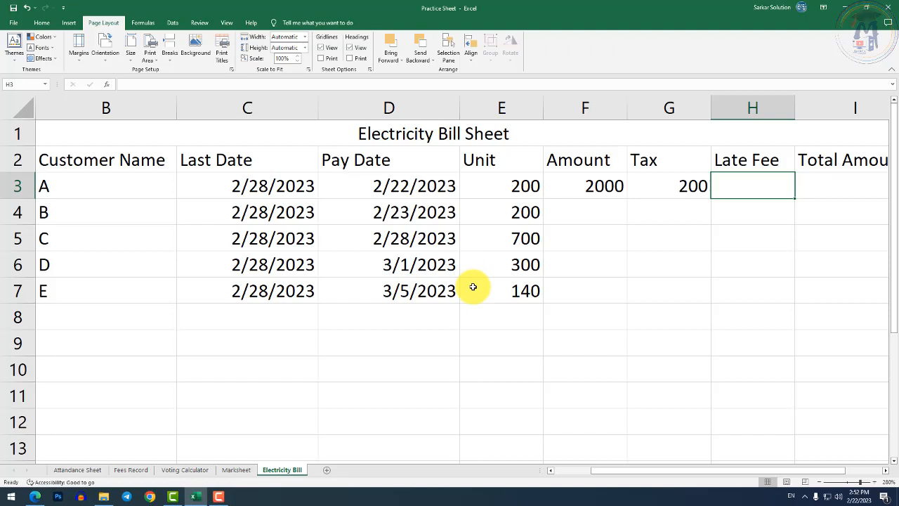
left_click(394, 186)
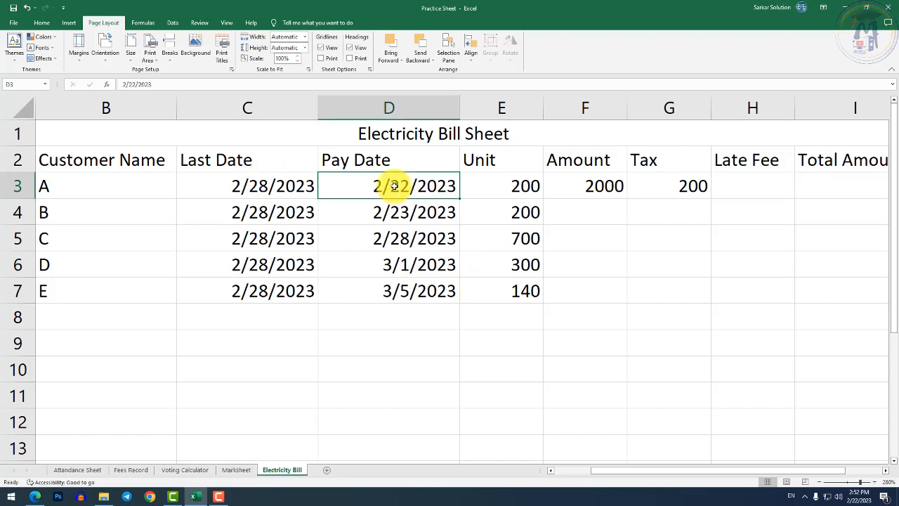
left_click(288, 186)
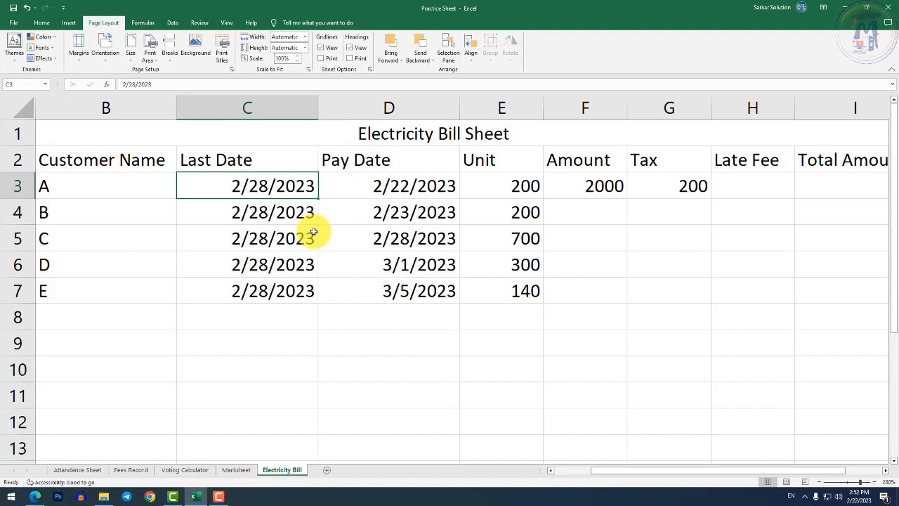
left_click(390, 186)
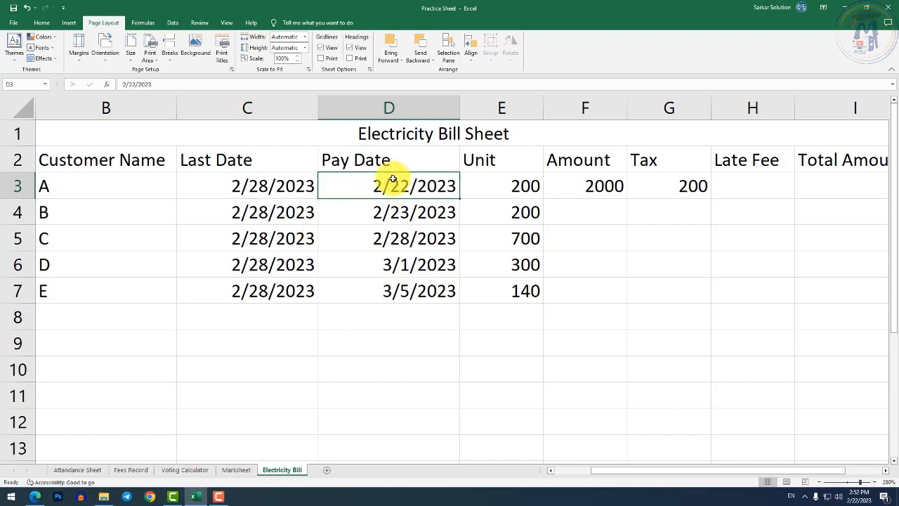
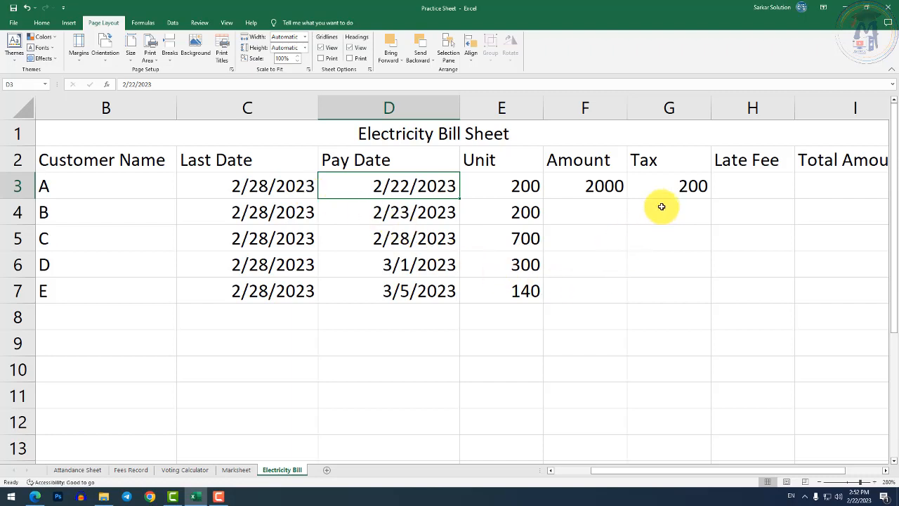
left_click(751, 192)
type("=")
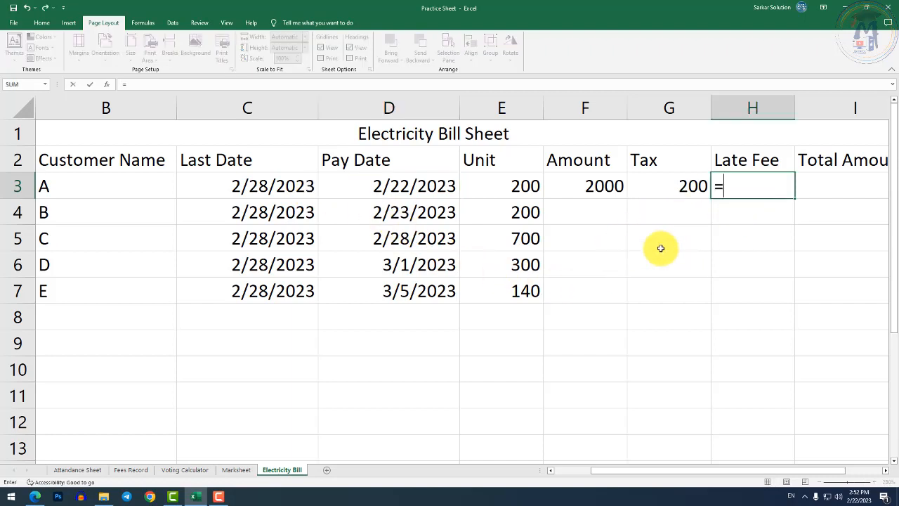
type("if")
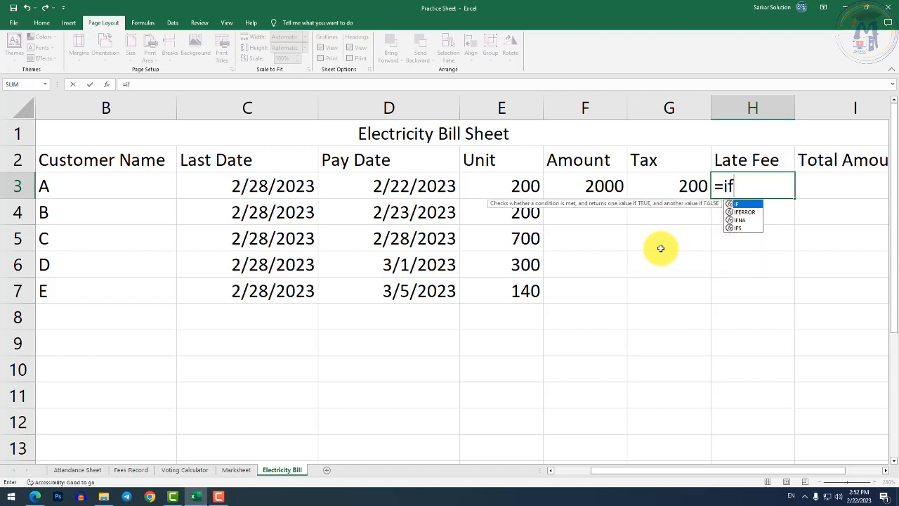
type("(")
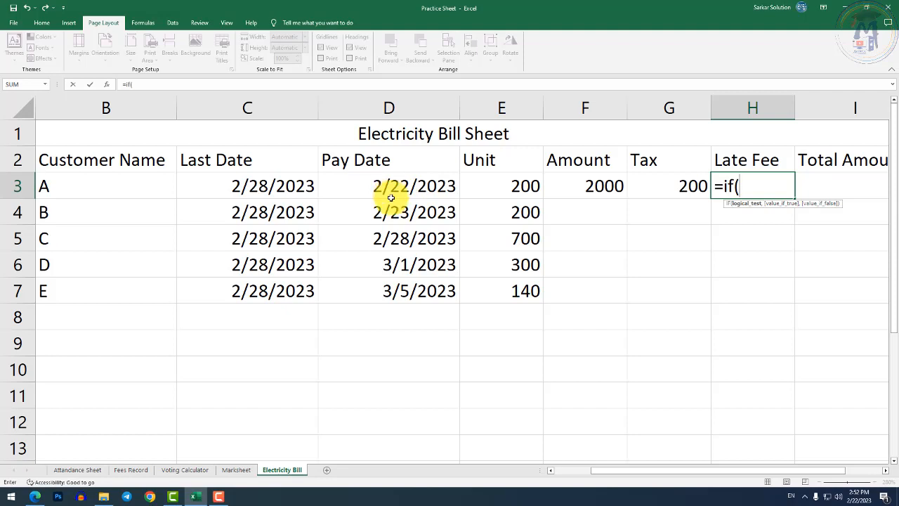
type("d3")
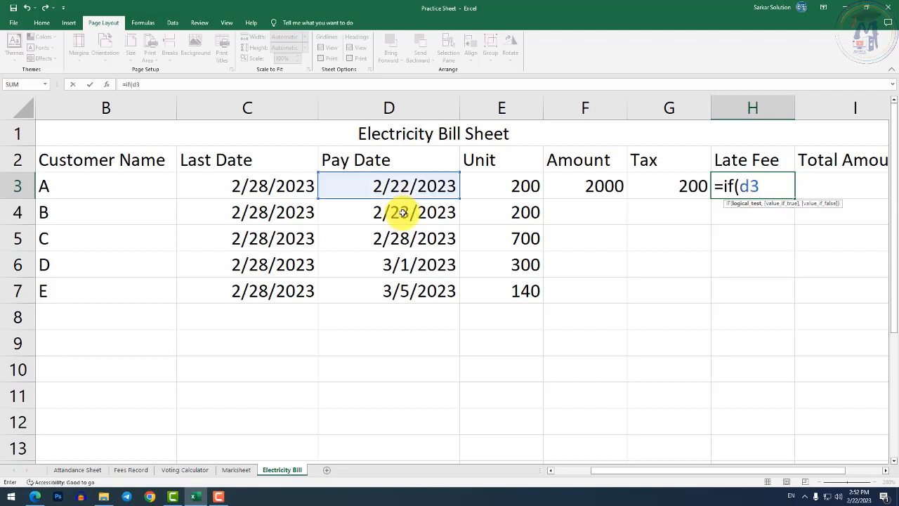
type("<<=c3")
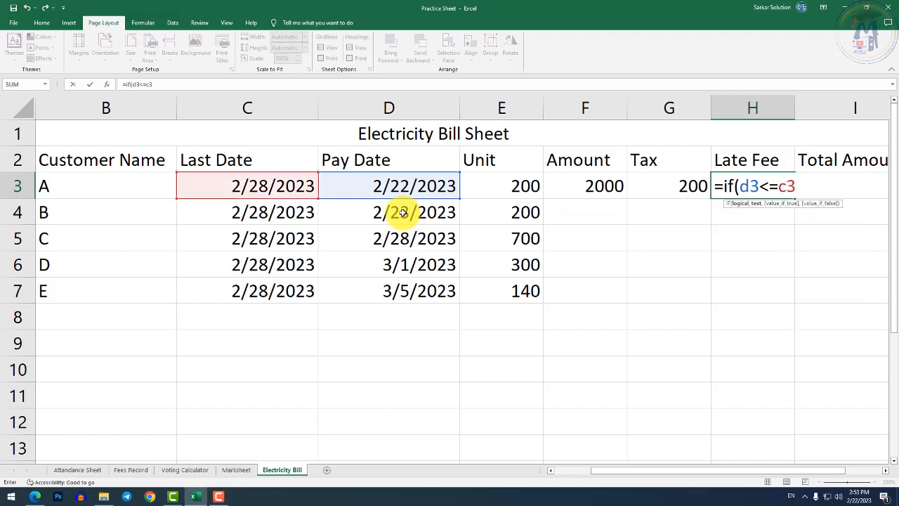
Complete the late fee formula in H3 with 0 for on-time payment and 50 otherwise, giving =IF(D3<=C3, 0, 50).
type(",")
type("\"")
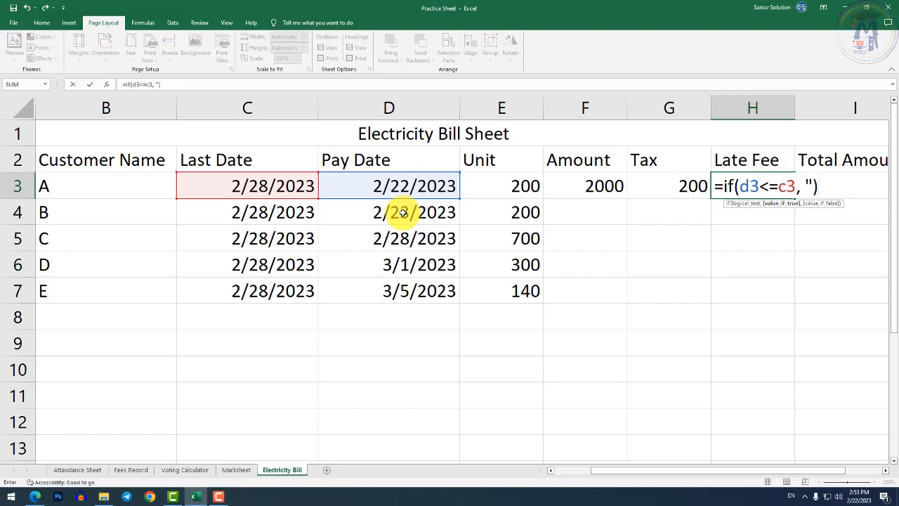
key("BackSpace")
key("BackSpace")
type("0")
key("BackSpace")
type("\"0\"")
key("BackSpace")
key("BackSpace")
key("BackSpace")
type("0, ")
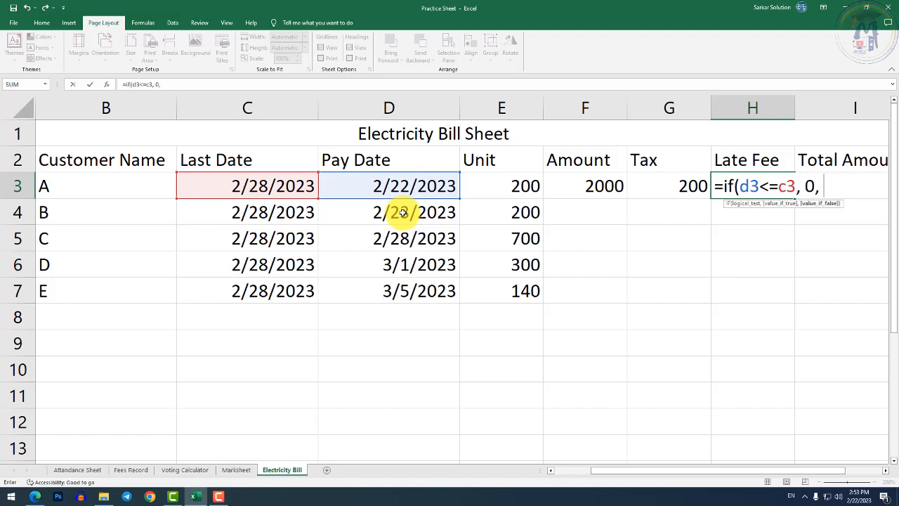
type("50)")
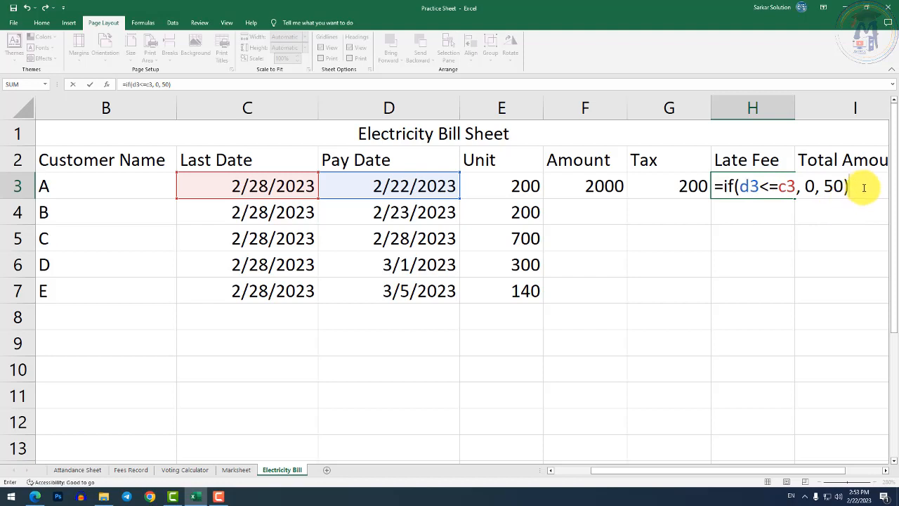
key("Return")
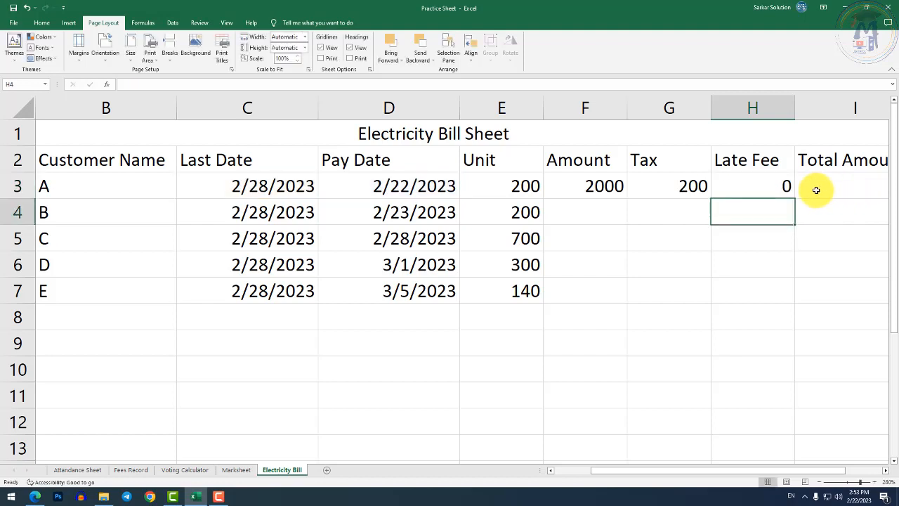
Fill the late fee formula from H3 down through H7 for all customers.
left_click(783, 185)
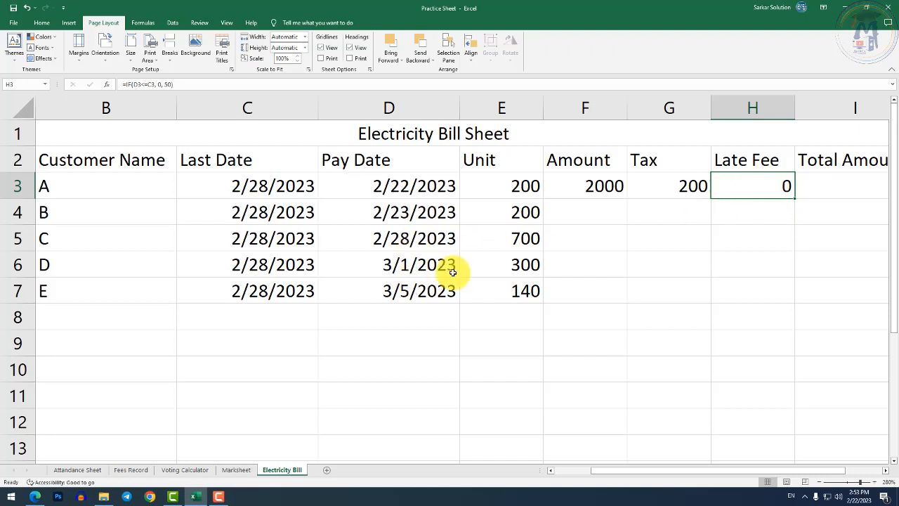
left_click_drag(733, 188, 757, 283)
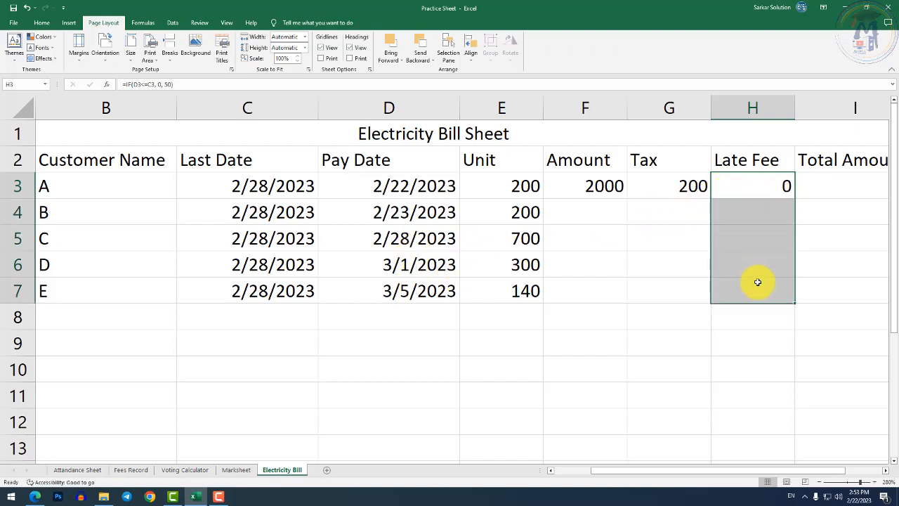
key("ctrl+d")
left_click(752, 324)
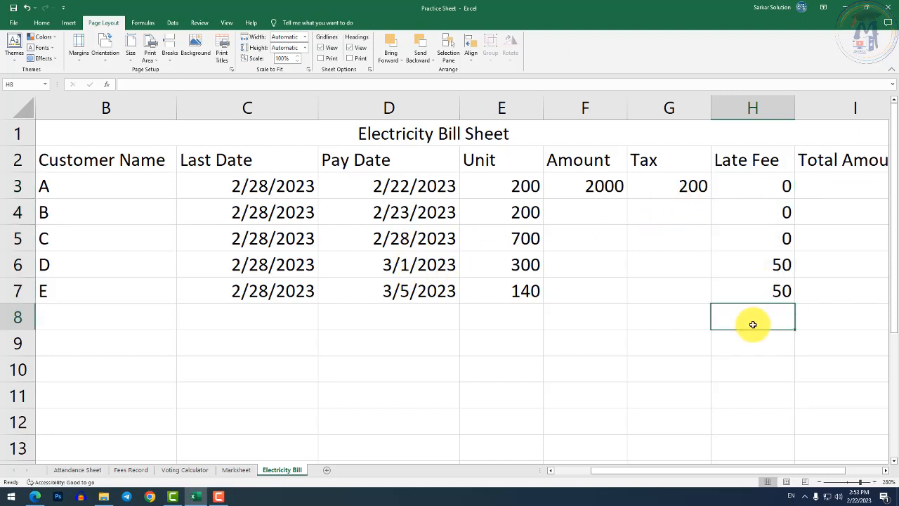
left_click(769, 288)
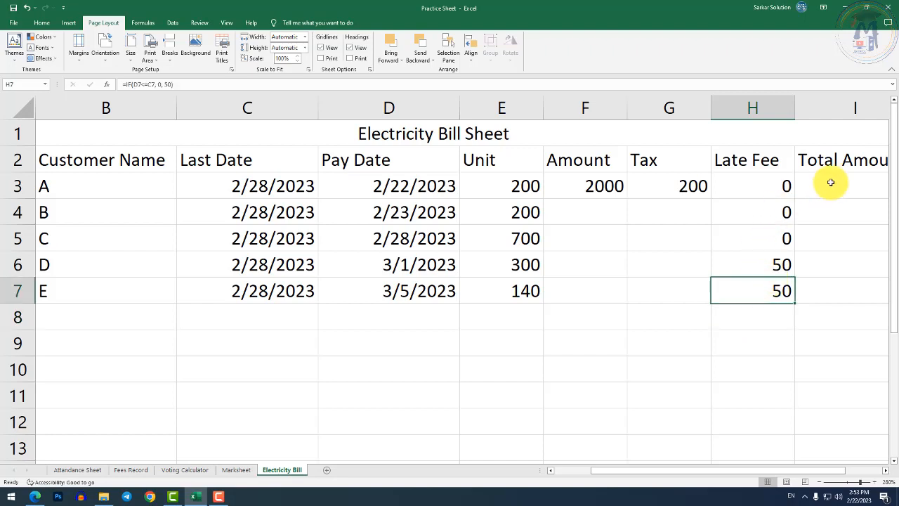
Enter =F3+G3+H3 in I3 to total customer A's amount, tax and late fee.
left_click(830, 182)
left_click(886, 472)
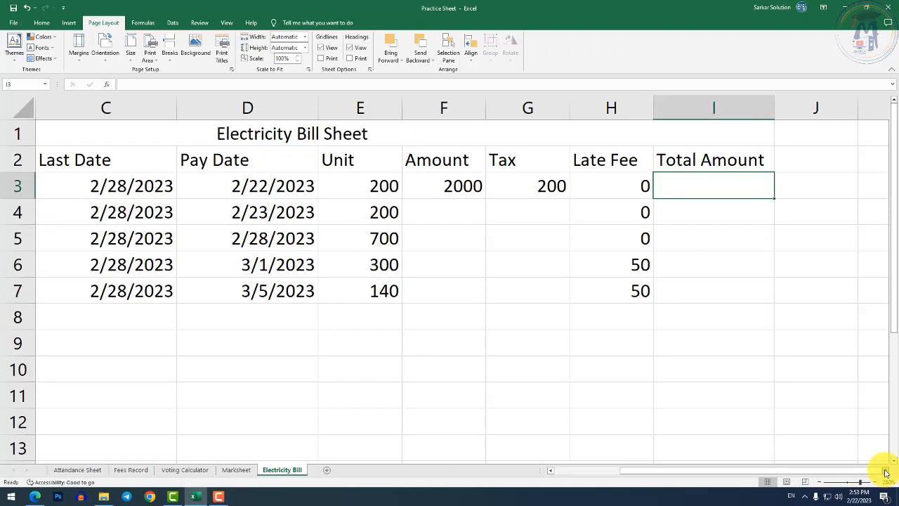
left_click(886, 472)
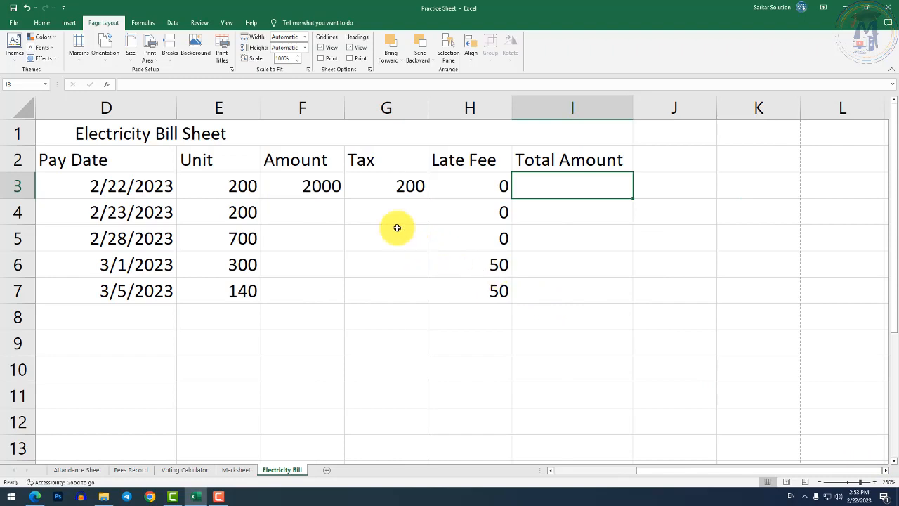
left_click(321, 186)
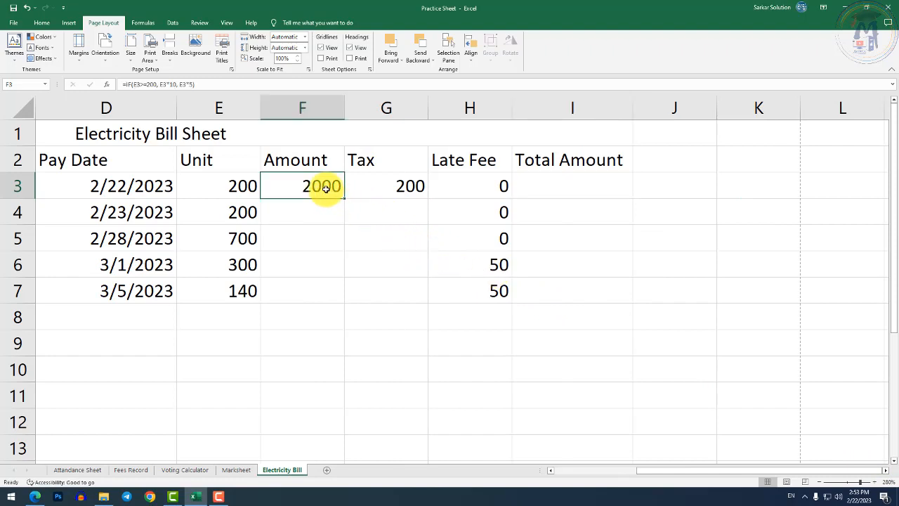
left_click(382, 184)
left_click(457, 184)
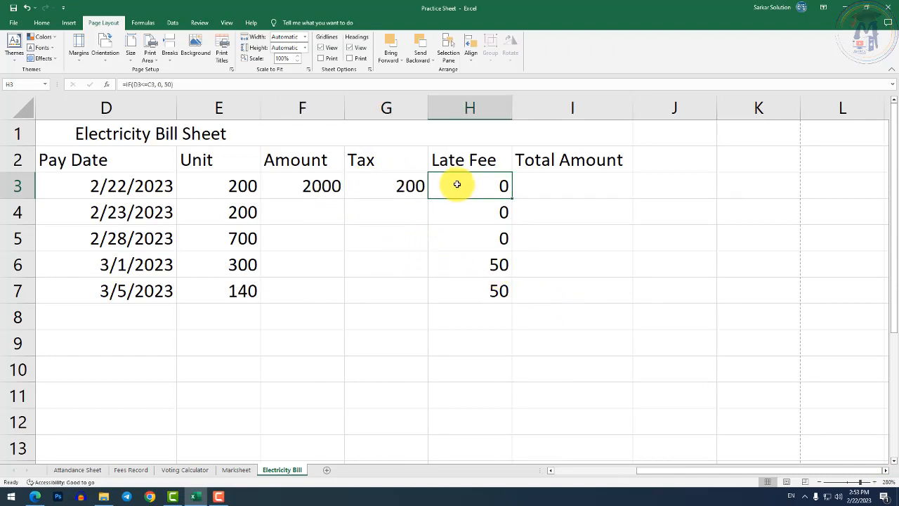
left_click(546, 194)
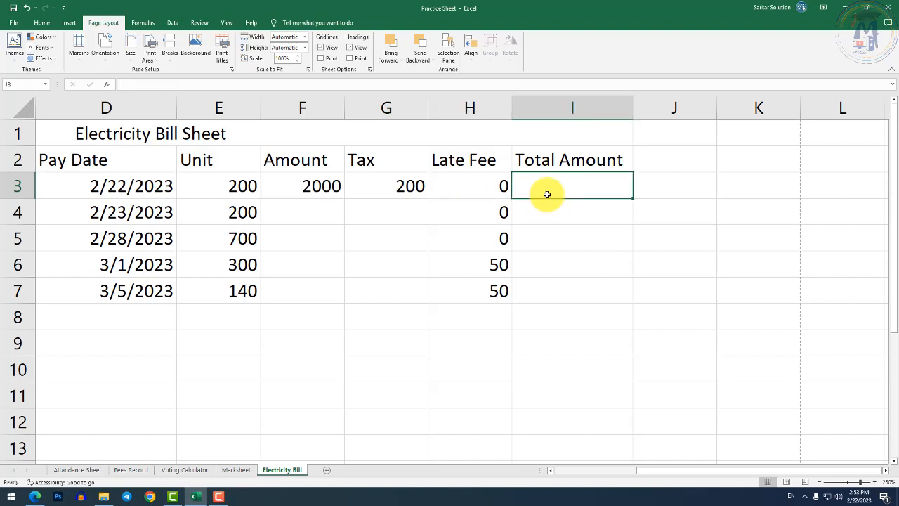
type("=")
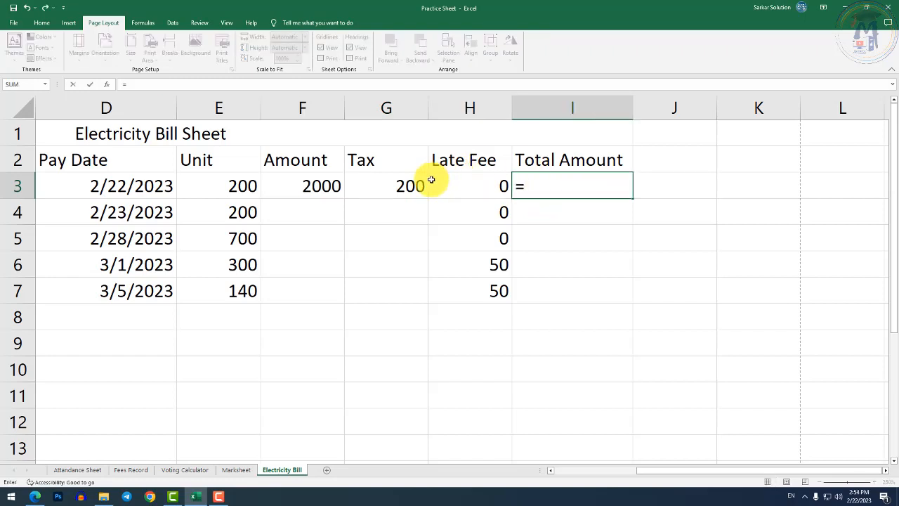
type("f")
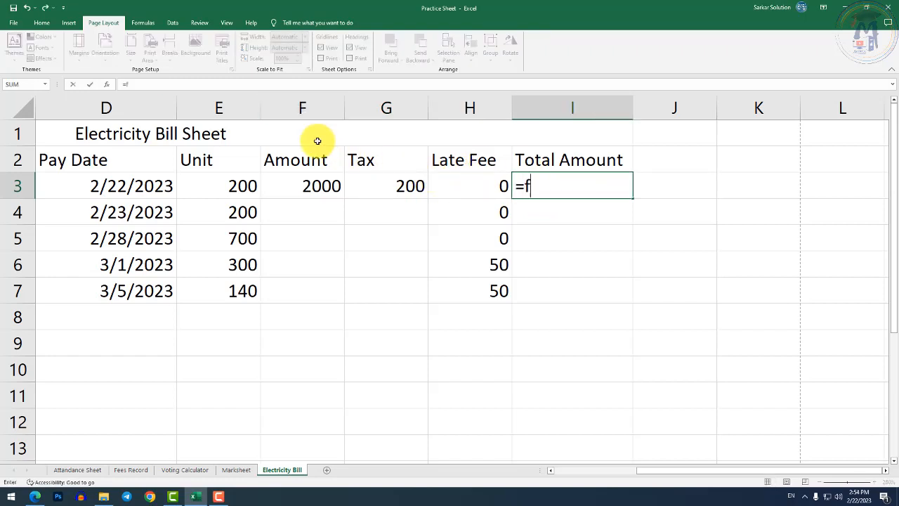
type("3+")
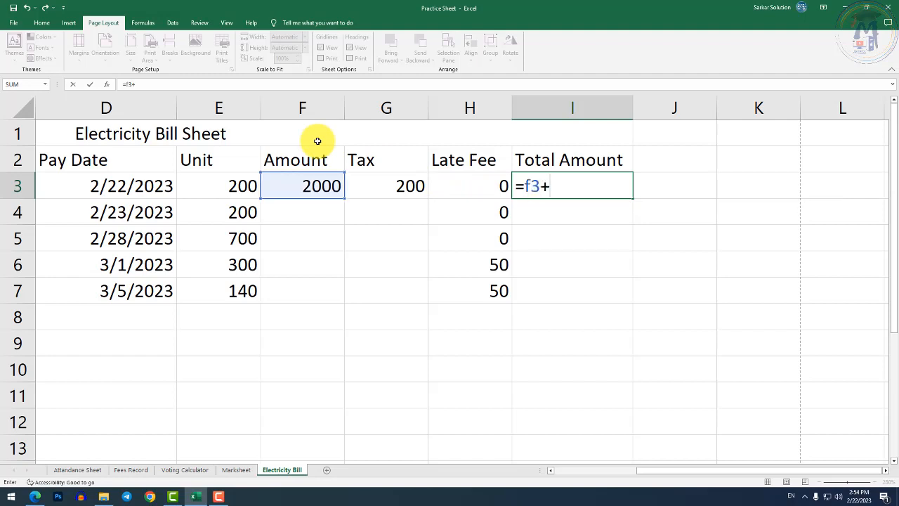
type("g3+h")
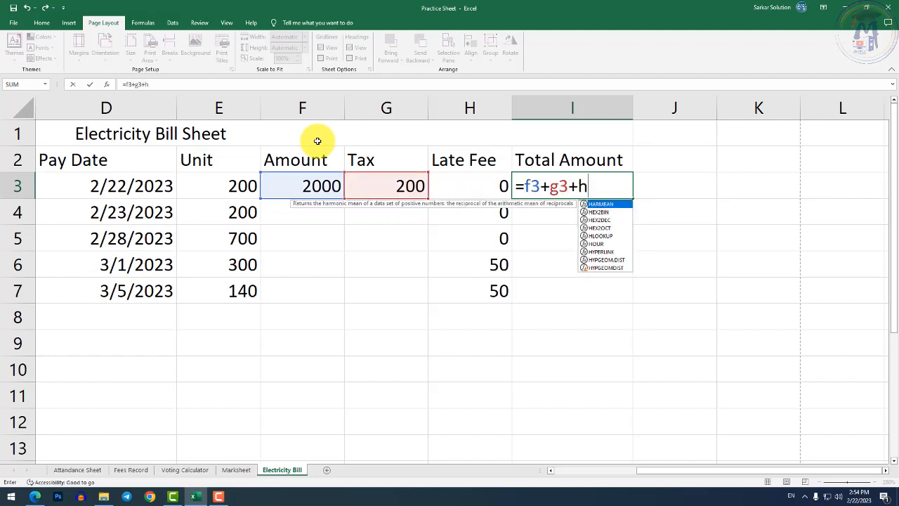
type("3")
key("Return")
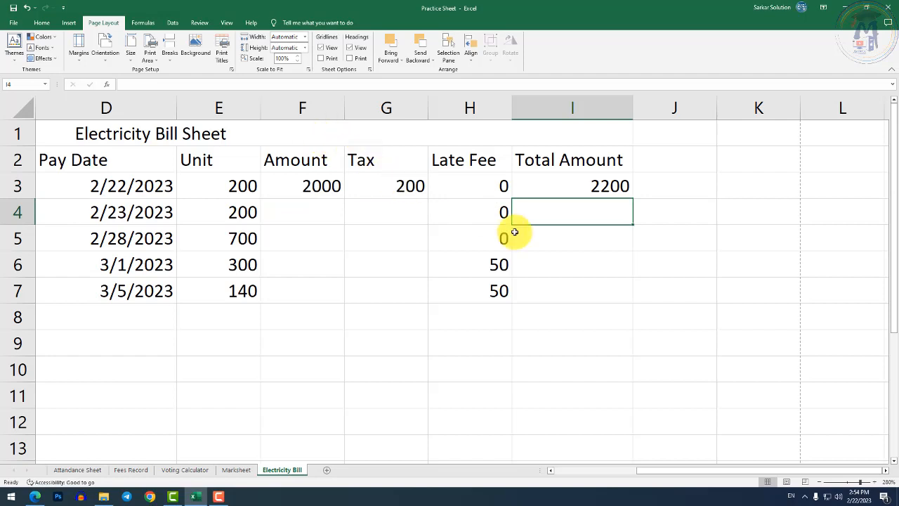
left_click(561, 184)
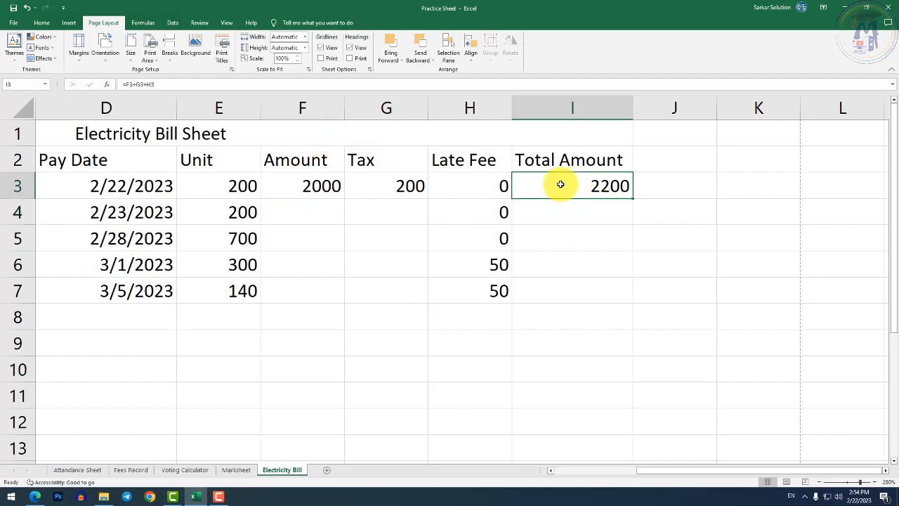
Set customer A's pay date in D3 to 3 march.
left_click(498, 182)
left_click(142, 194)
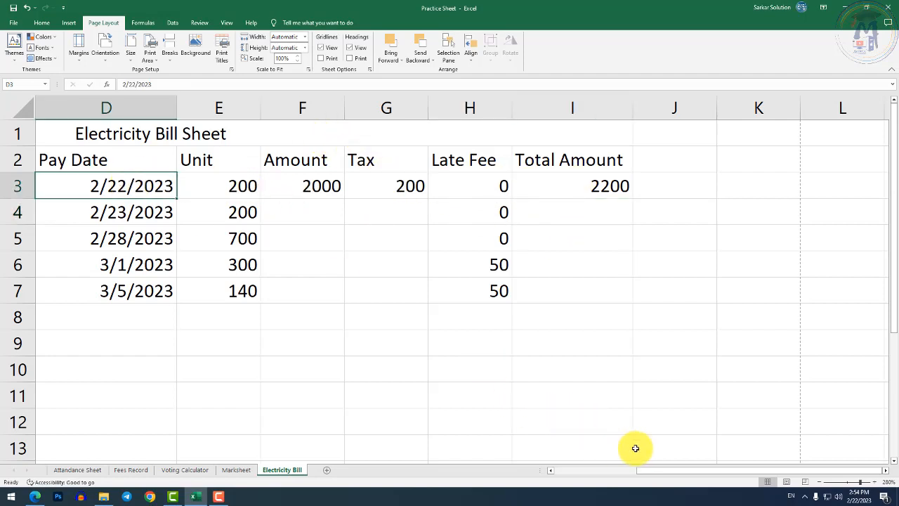
left_click_drag(691, 470, 658, 469)
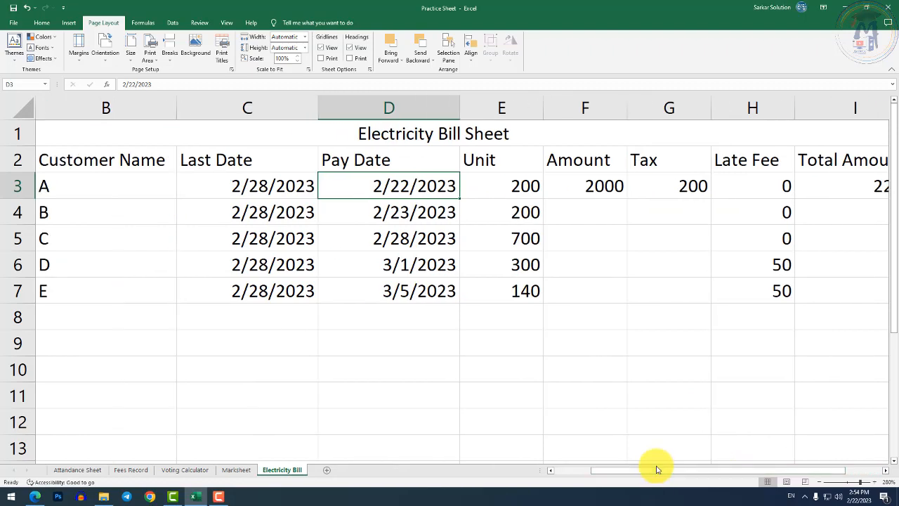
type("arch")
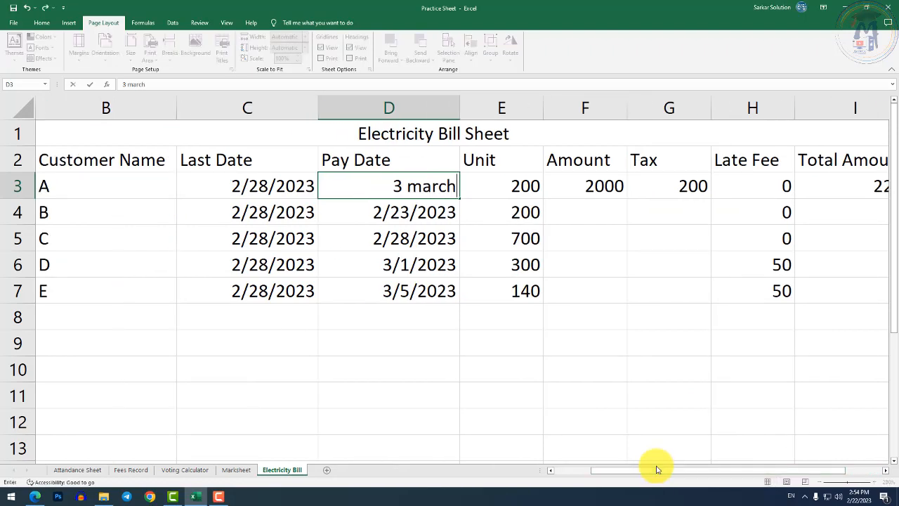
key("Return")
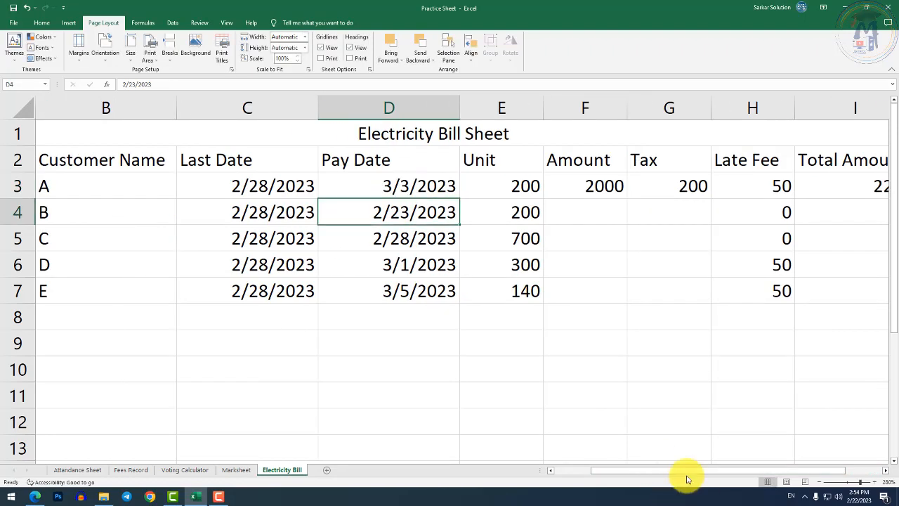
Check customer A's late fee and total amount against the dates, and review the total formula in I3.
left_click_drag(695, 472, 734, 469)
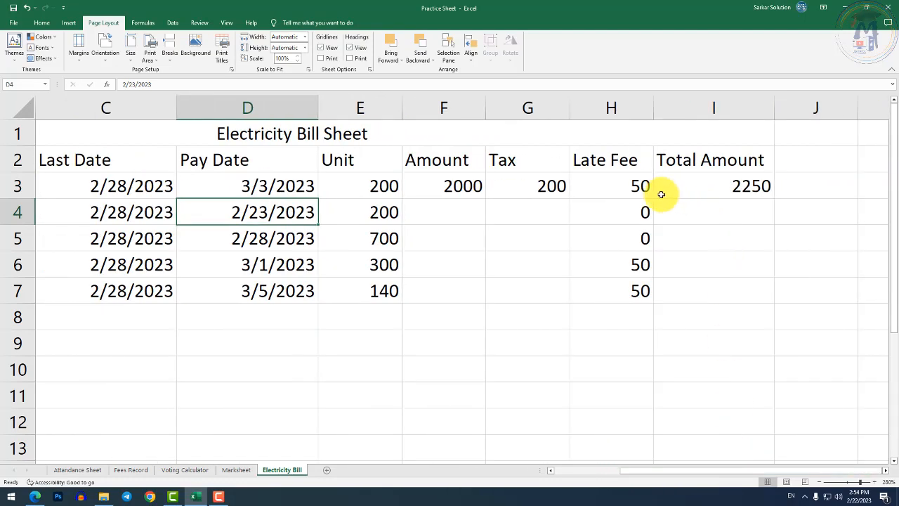
left_click(639, 186)
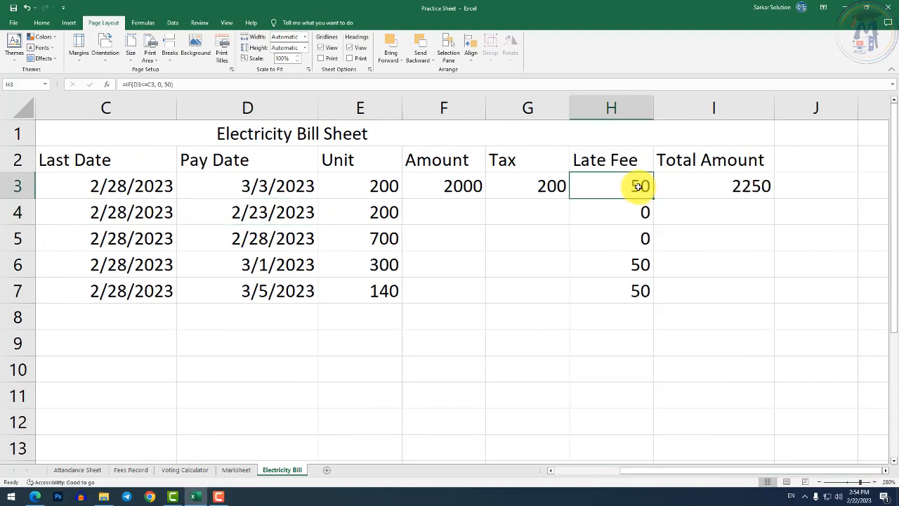
left_click(729, 190)
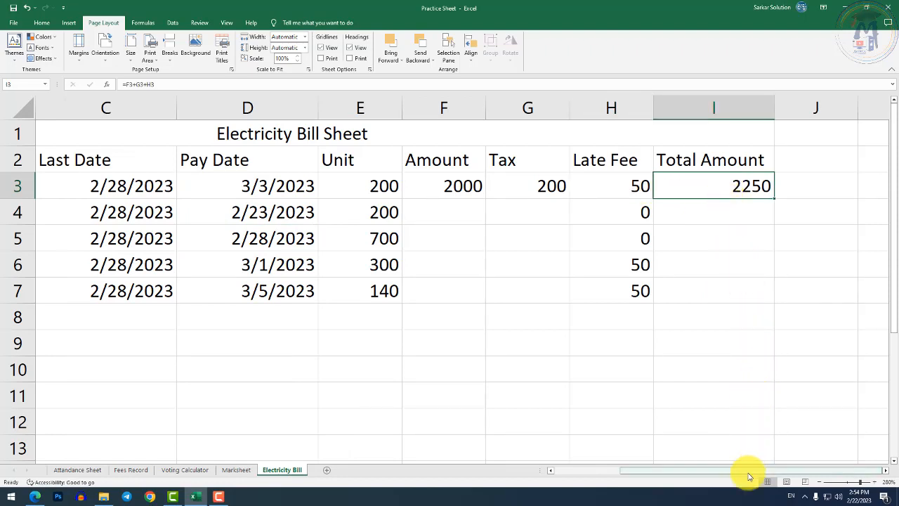
left_click_drag(746, 473, 676, 474)
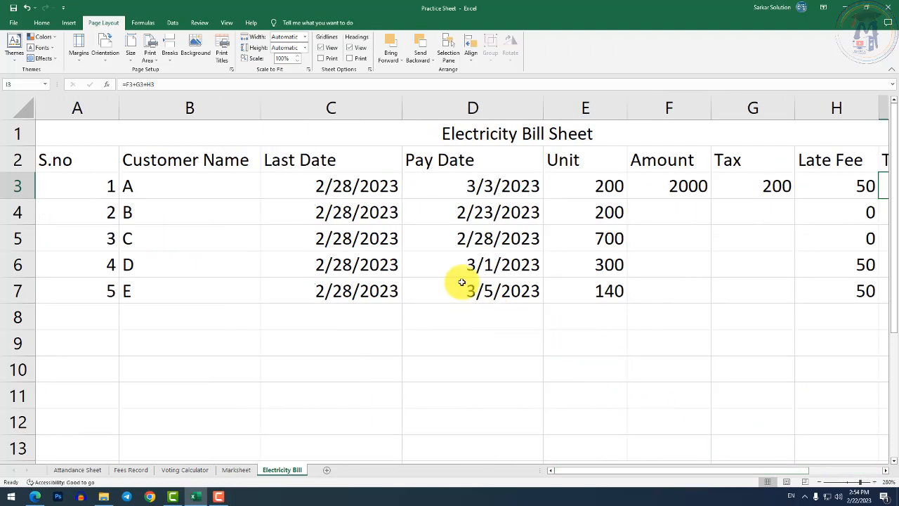
left_click(377, 197)
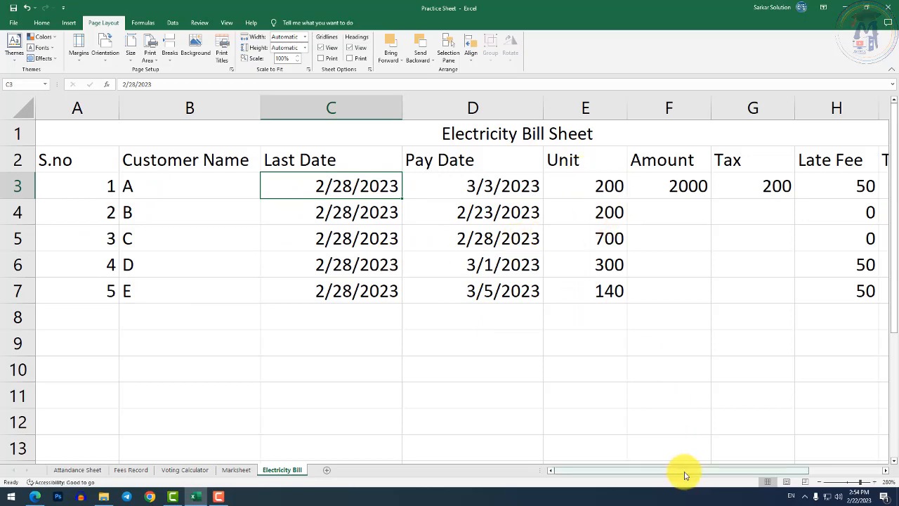
left_click_drag(683, 473, 754, 472)
left_click_drag(472, 186, 622, 184)
left_click(621, 184)
left_click(742, 183)
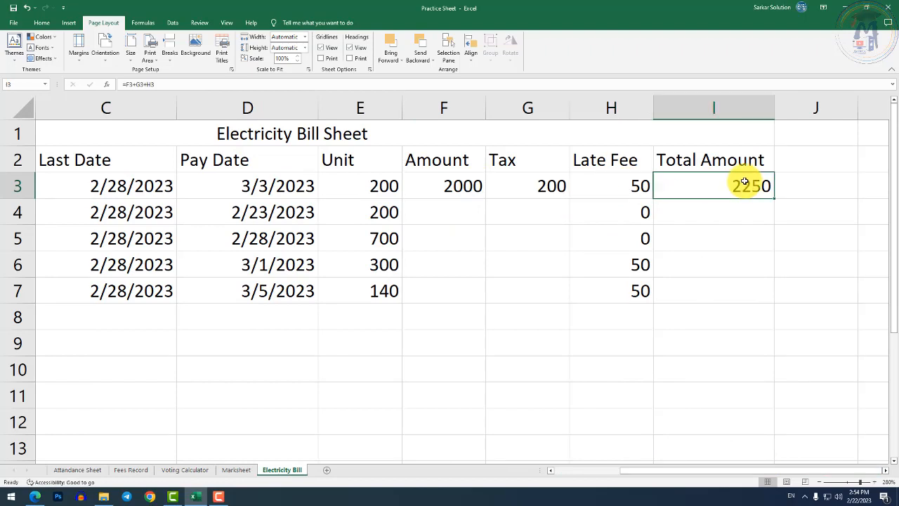
double_click(711, 177)
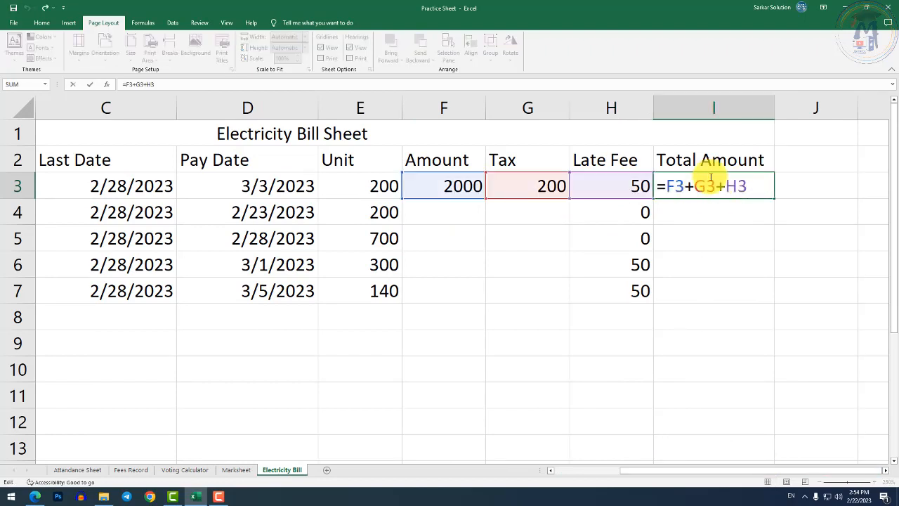
key("Return")
Review the IF formulas for customer A's amount in F3, tax in G3 and late fee in H3.
left_click(435, 181)
double_click(463, 182)
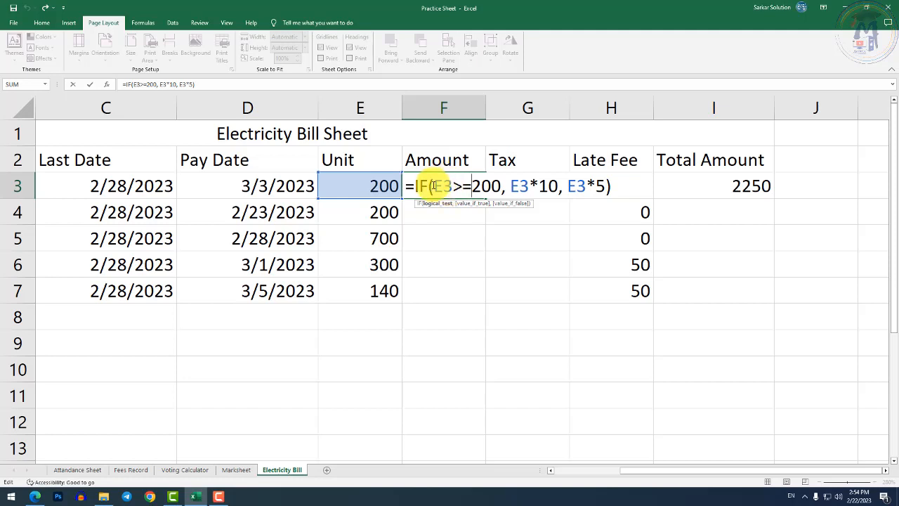
left_click_drag(511, 185, 560, 185)
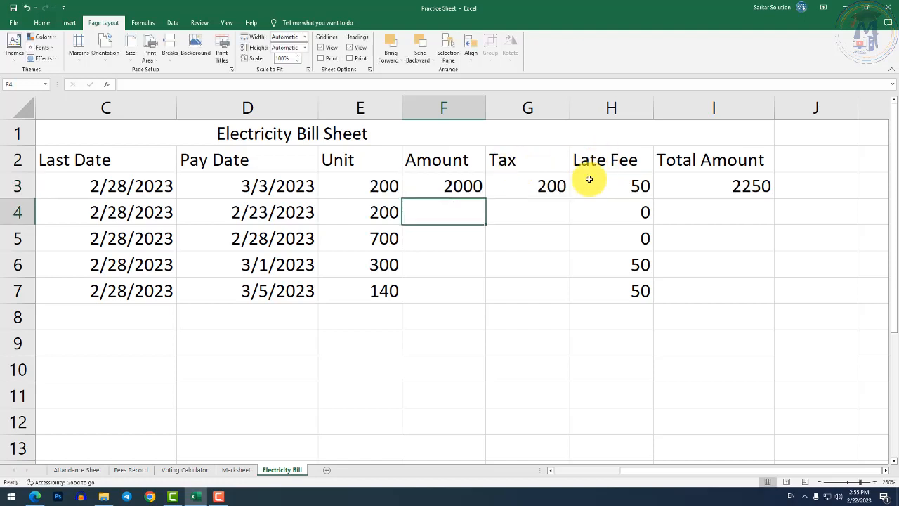
left_click(556, 187)
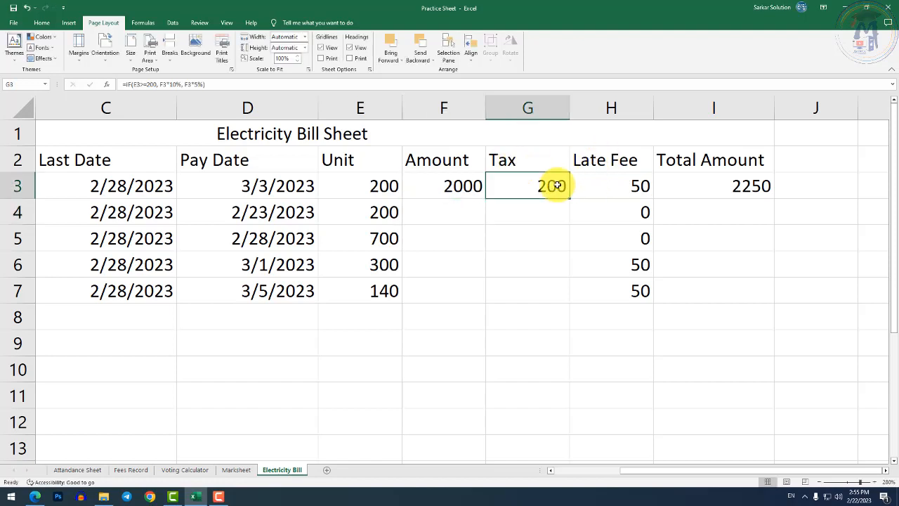
double_click(527, 188)
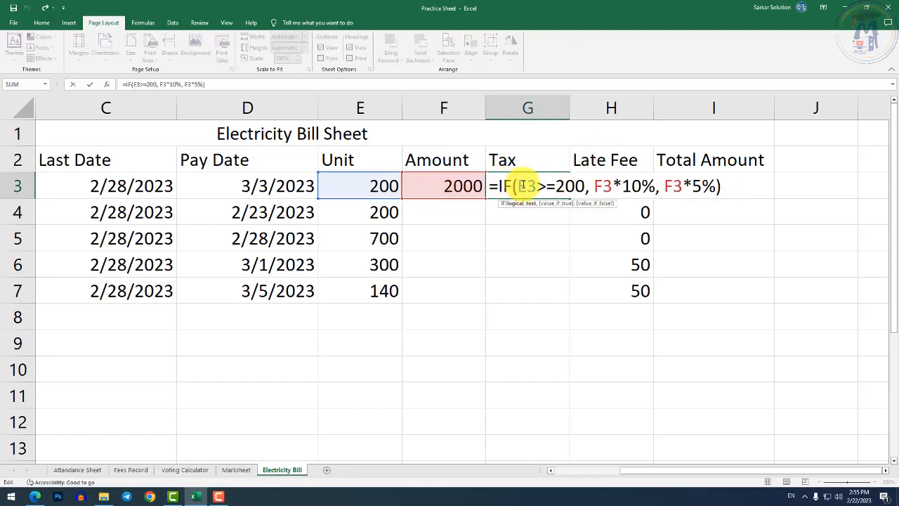
left_click_drag(521, 186, 566, 186)
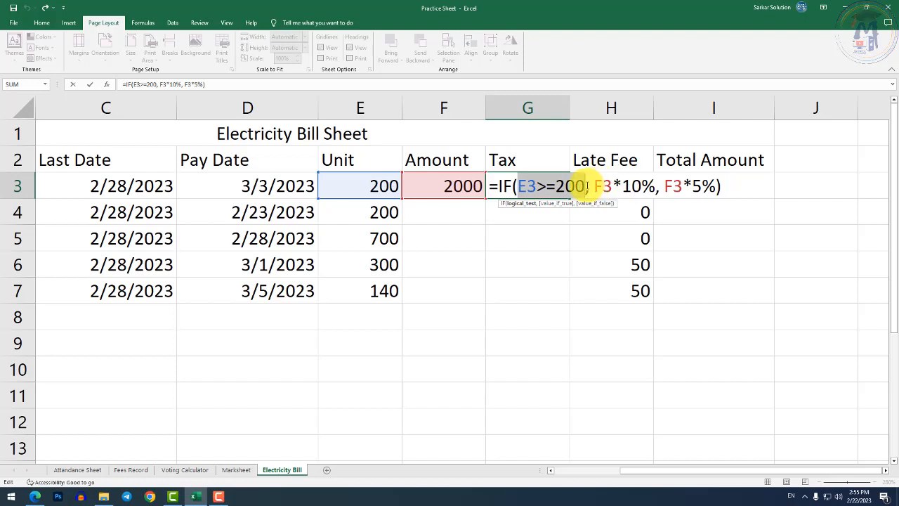
left_click_drag(593, 186, 710, 187)
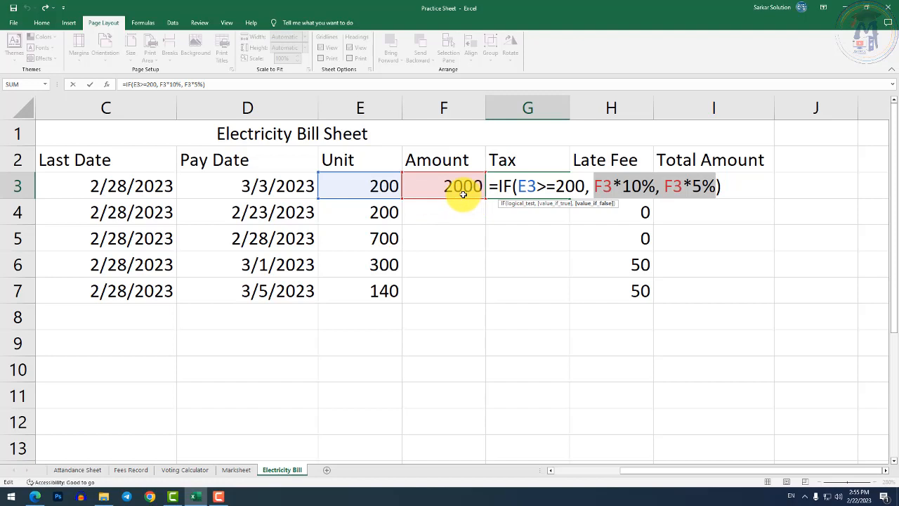
key("Return")
double_click(619, 186)
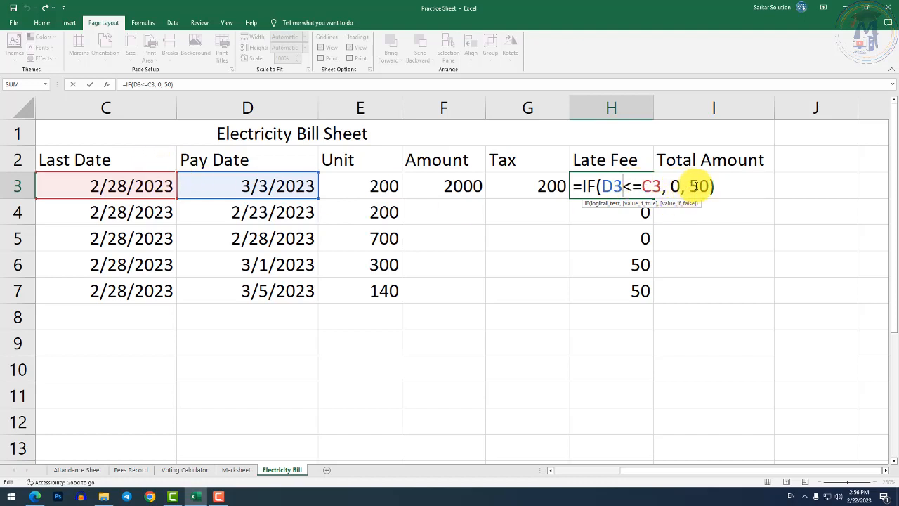
key("Return")
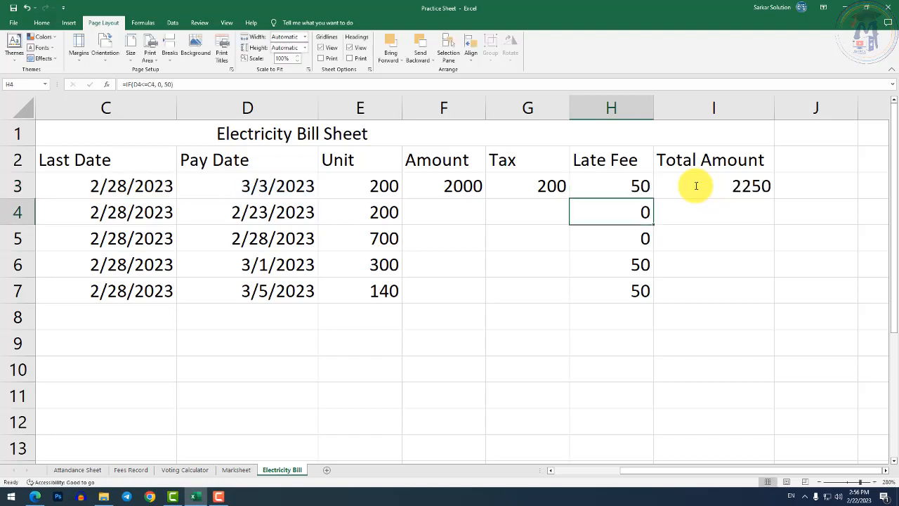